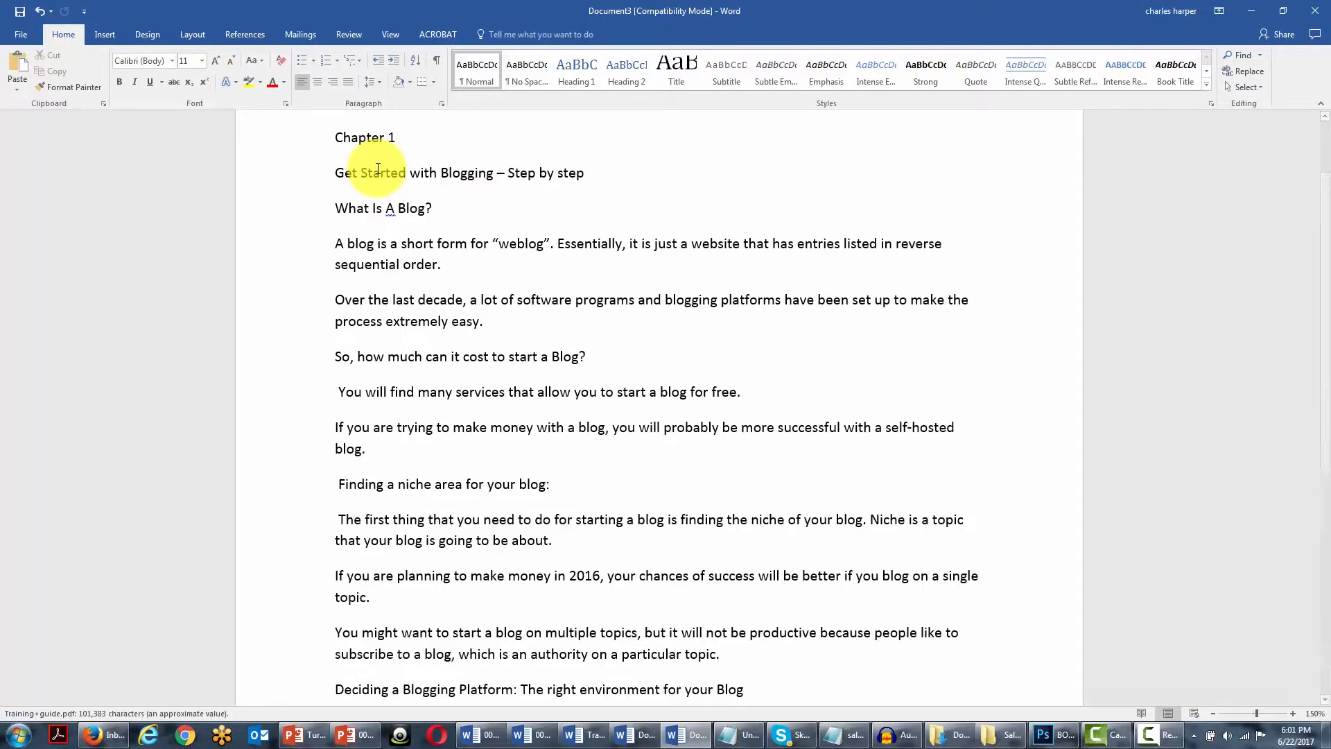
Display the Chapter 1 Outline document in Outline view
{"action": "left_click", "coordinate": [622, 391]}
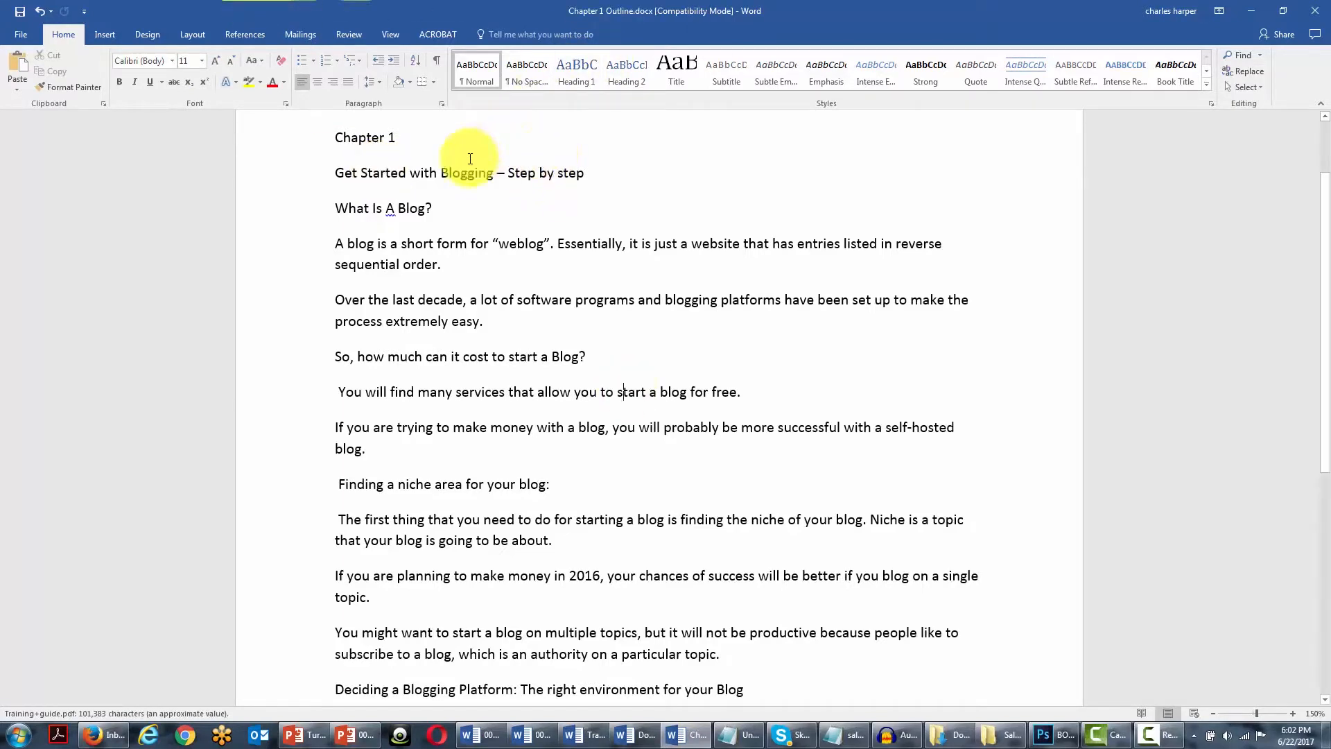
{"action": "left_click", "coordinate": [393, 34]}
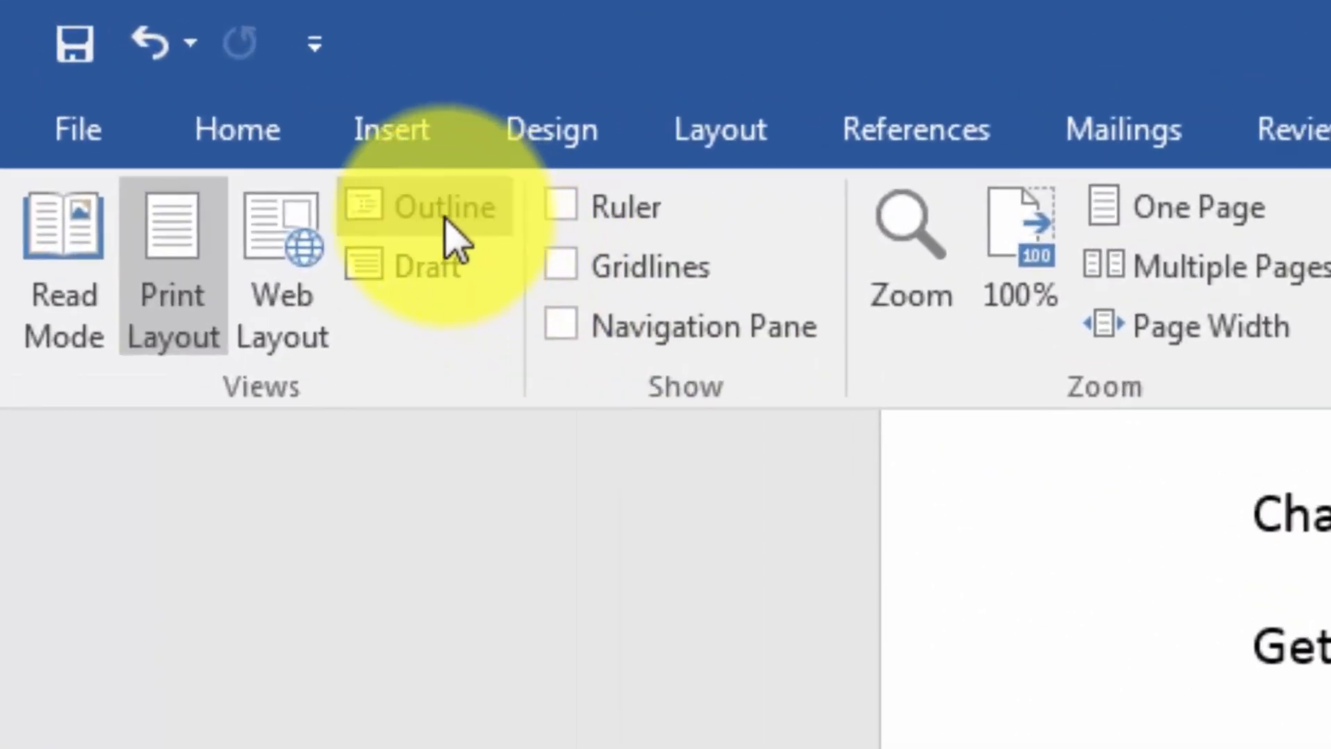
{"action": "left_click", "coordinate": [433, 203]}
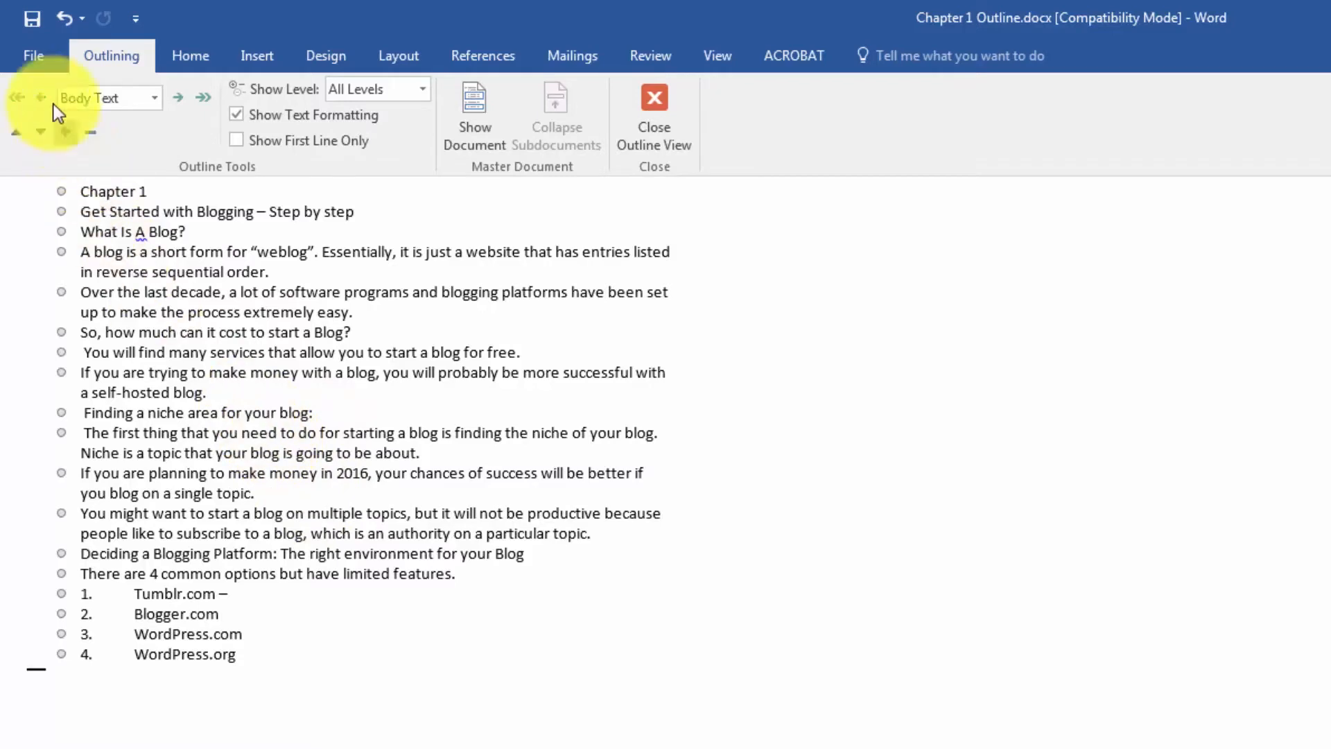
Save the Chapter 1 Outline document and close it
{"action": "left_click", "coordinate": [28, 21]}
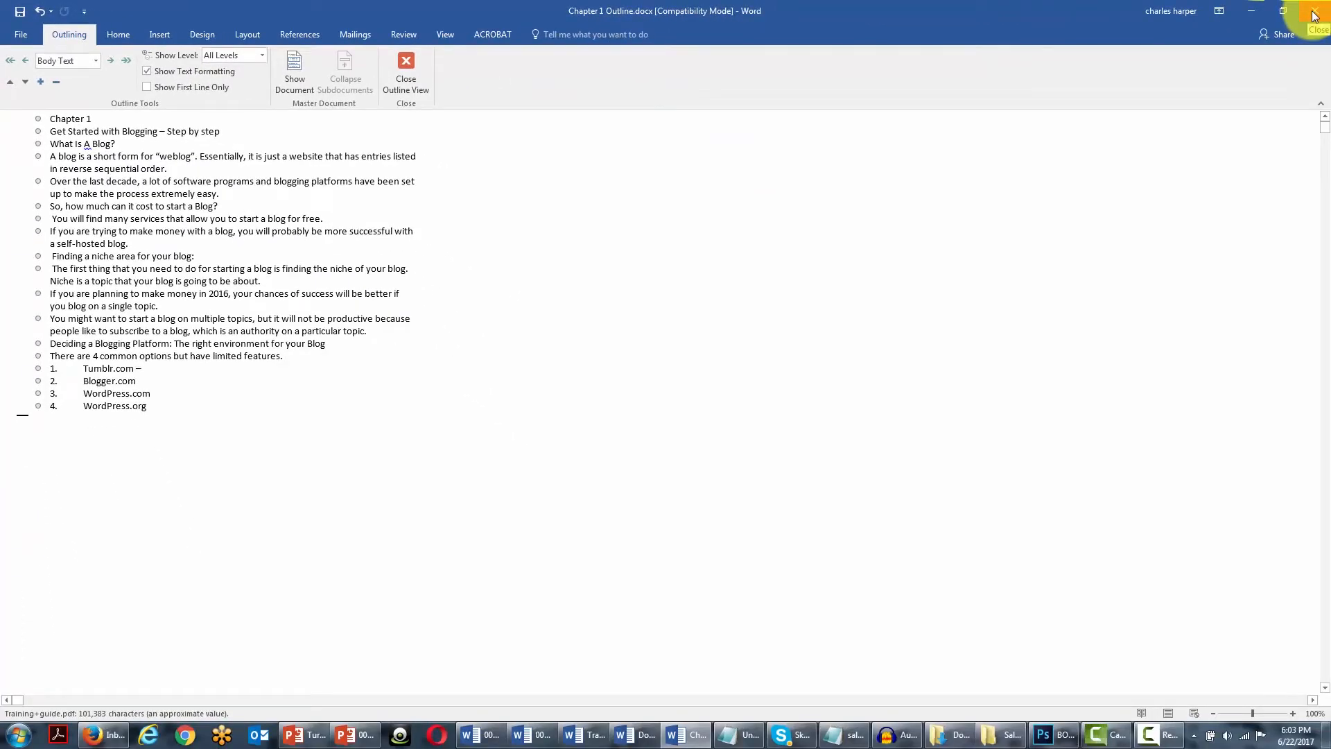
{"action": "left_click", "coordinate": [1314, 15]}
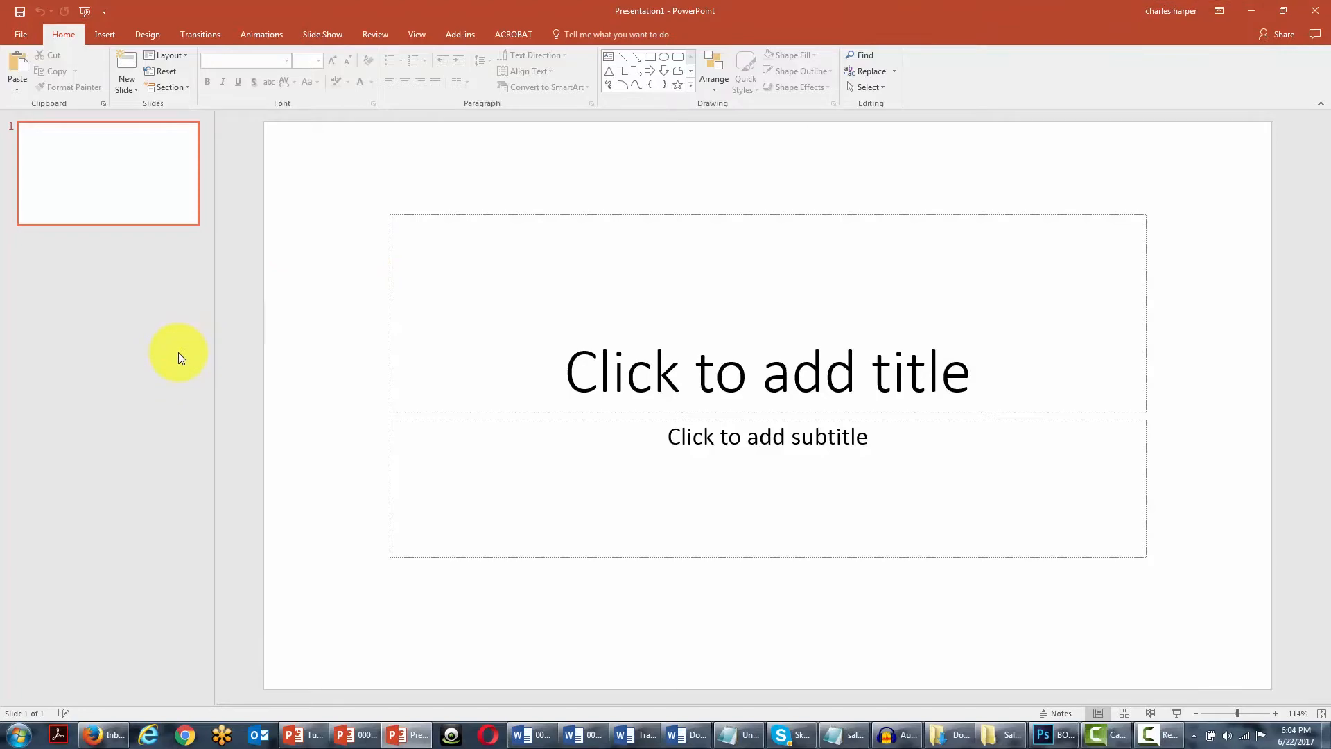
Open the Slide Master view and move the title placeholder on the main master slide down to the middle of the slide
{"action": "left_click", "coordinate": [416, 39]}
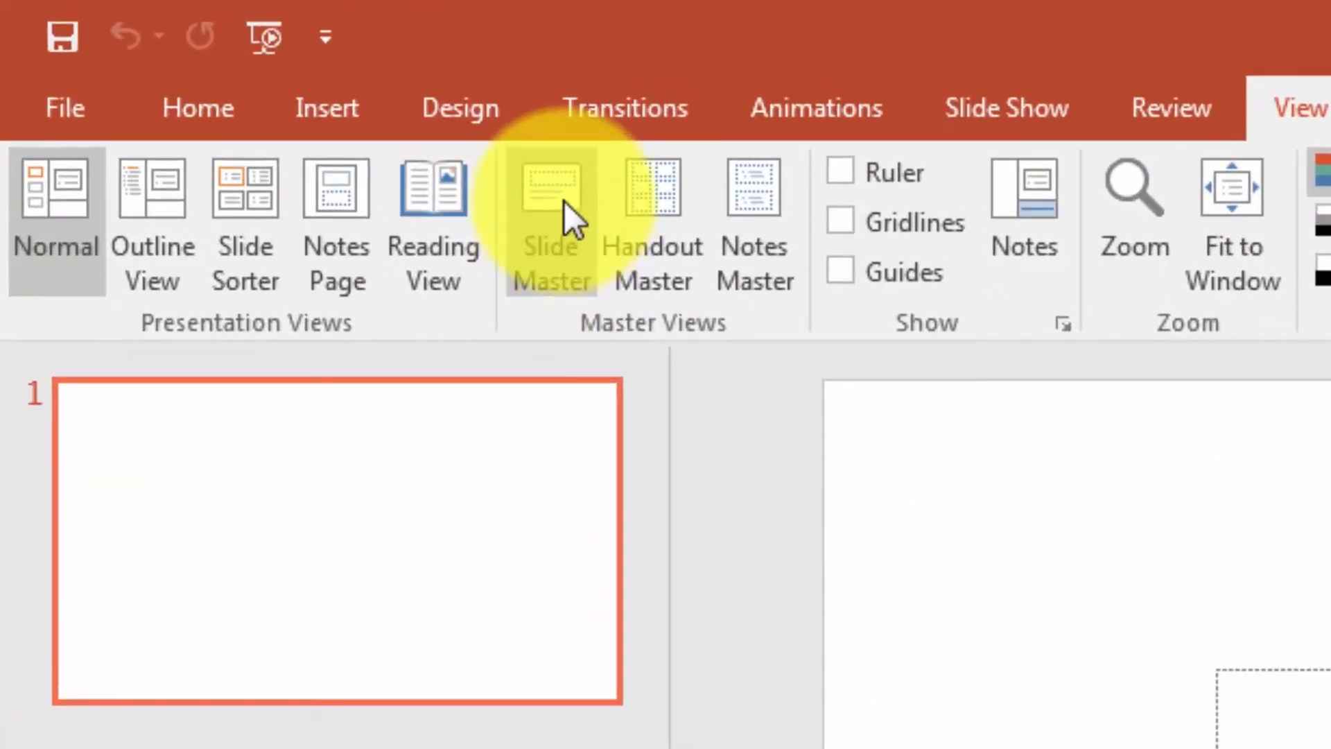
{"action": "left_click", "coordinate": [563, 201]}
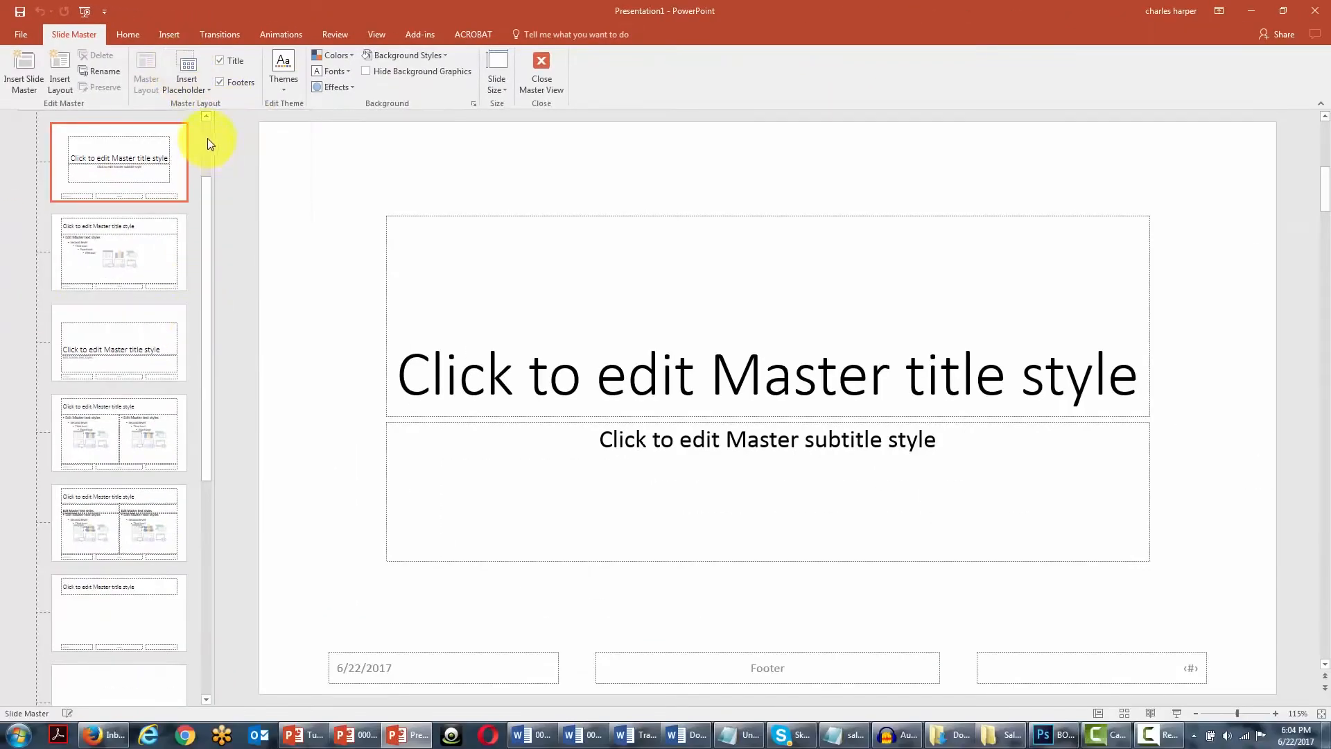
{"action": "left_click", "coordinate": [207, 136]}
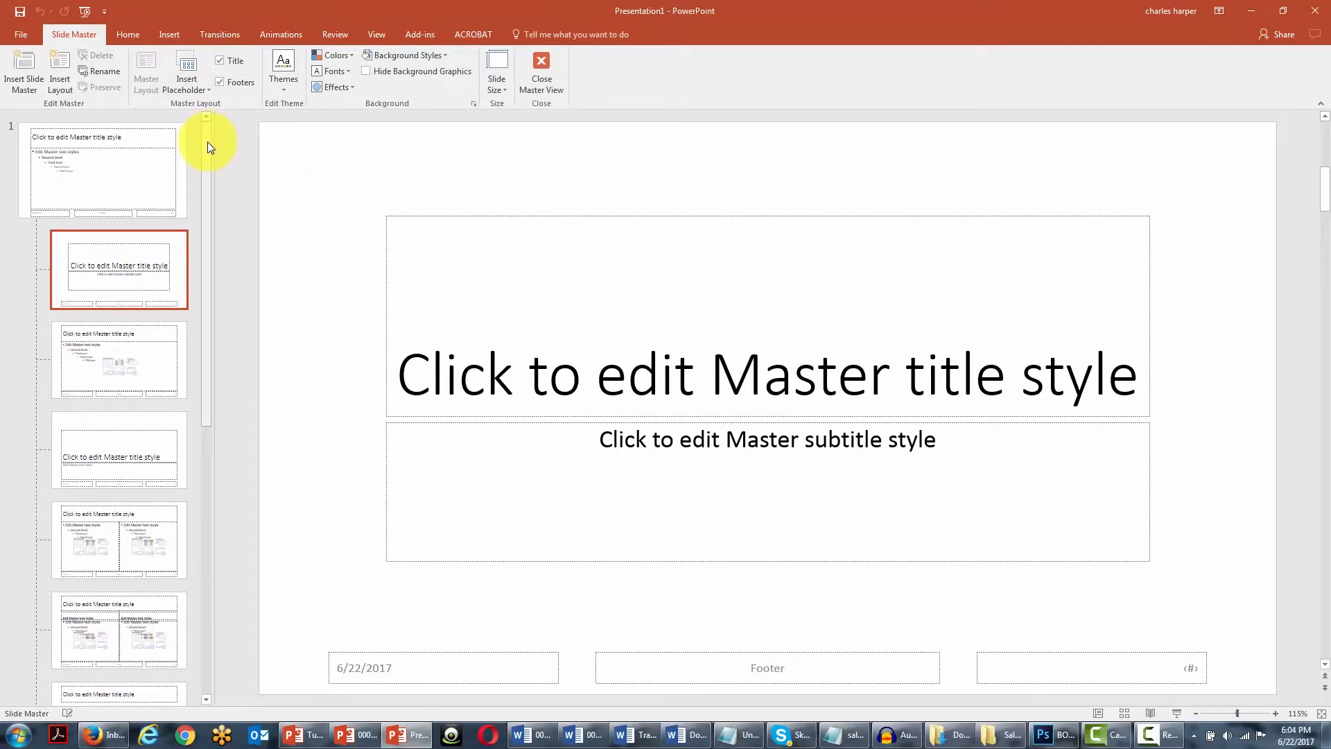
{"action": "left_click", "coordinate": [113, 174]}
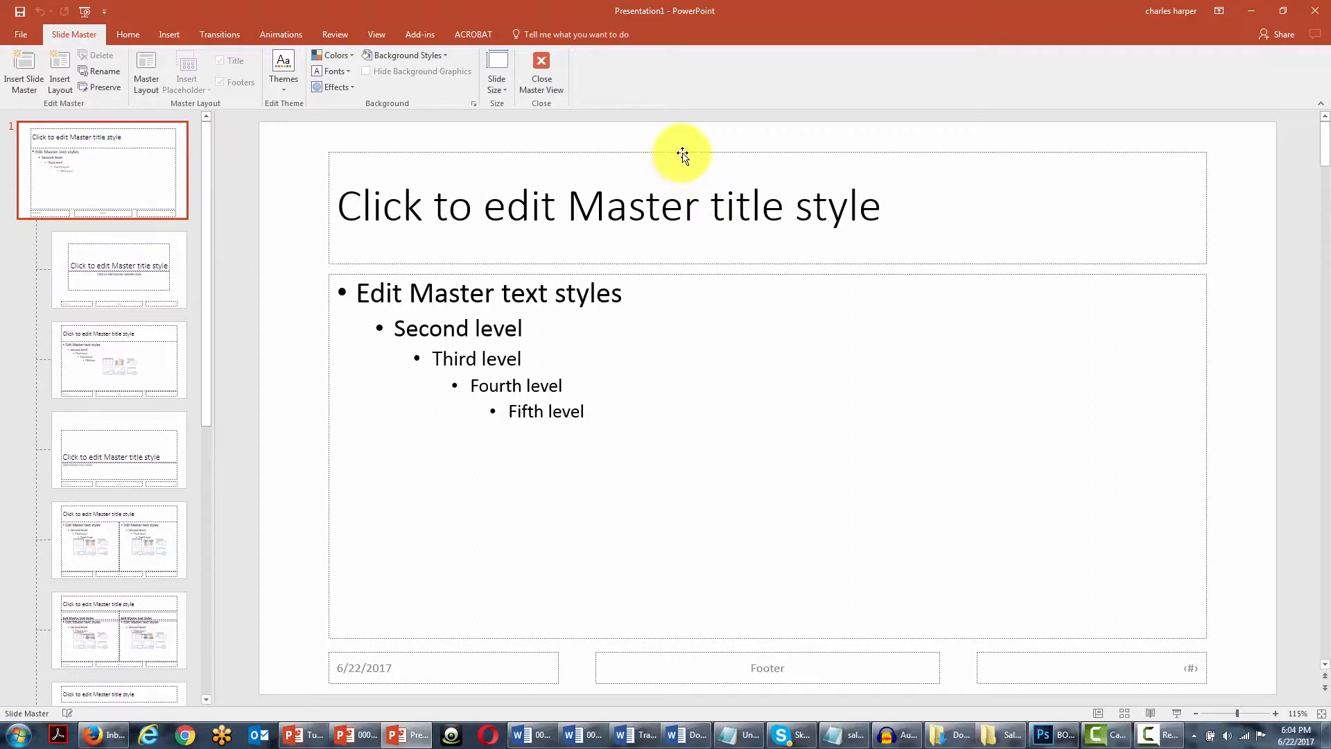
{"action": "mouse_move", "coordinate": [683, 153]}
{"action": "left_mouse_down"}
{"action": "mouse_move", "coordinate": [668, 232]}
{"action": "mouse_move", "coordinate": [679, 364]}
{"action": "left_mouse_up"}
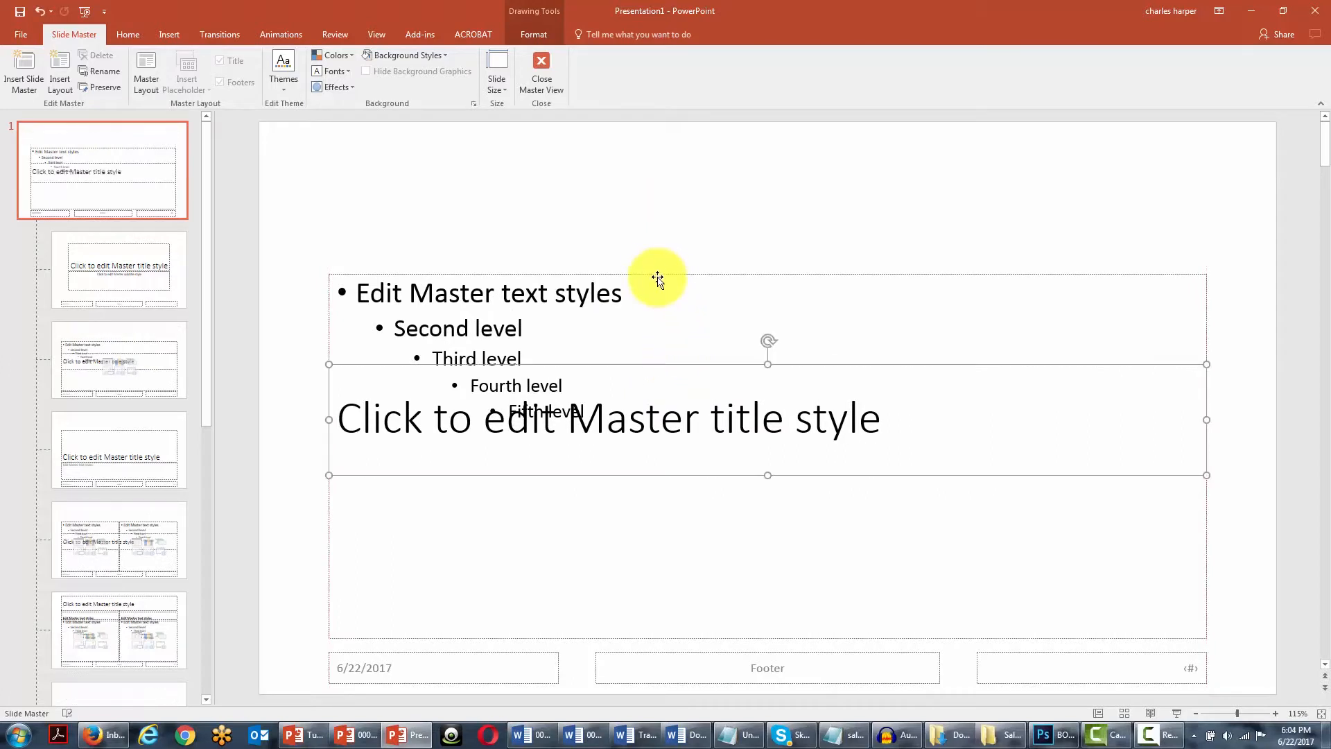
Delete the body text placeholder from the main master slide and return to Normal view
{"action": "left_click", "coordinate": [657, 275]}
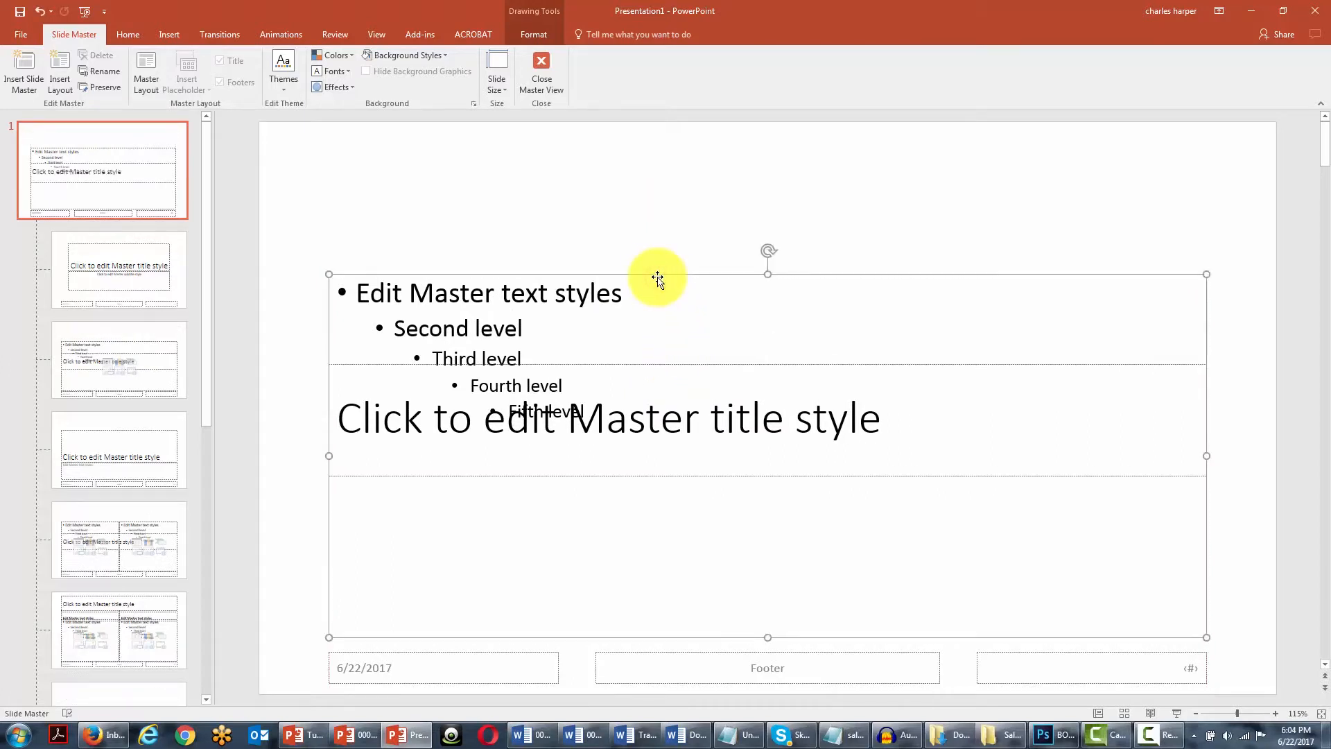
{"action": "key", "text": "Delete"}
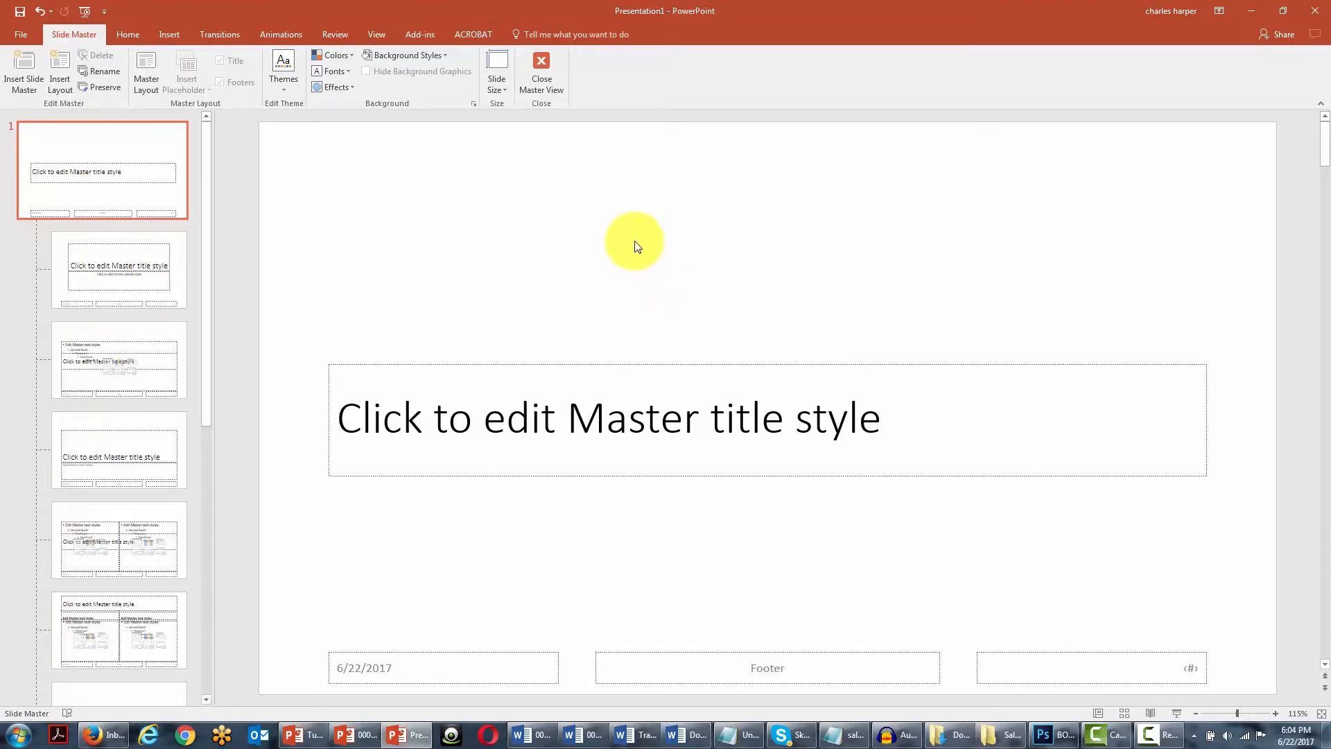
{"action": "left_click", "coordinate": [376, 35]}
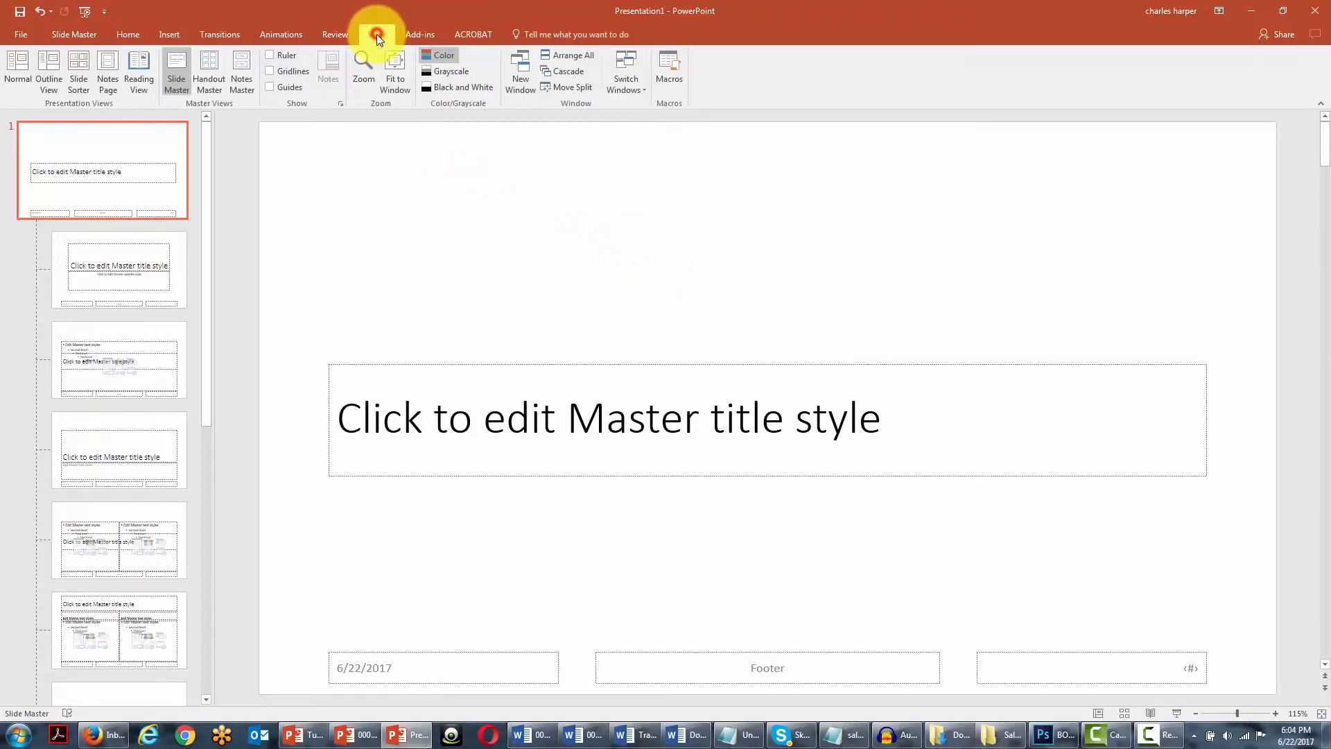
{"action": "left_click", "coordinate": [15, 62]}
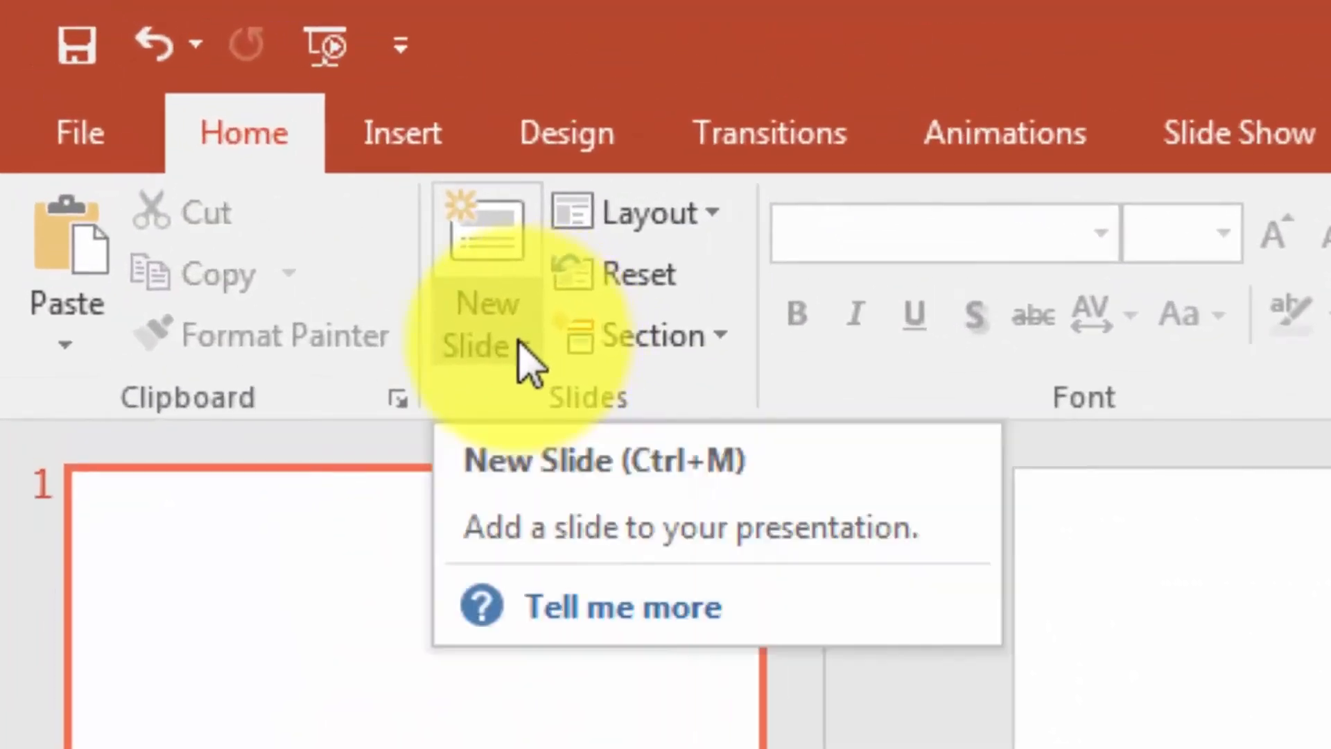
Insert new slides from the outline file Chapter 1 Outline.docx in the Course Elements folder
{"action": "left_click", "coordinate": [520, 341]}
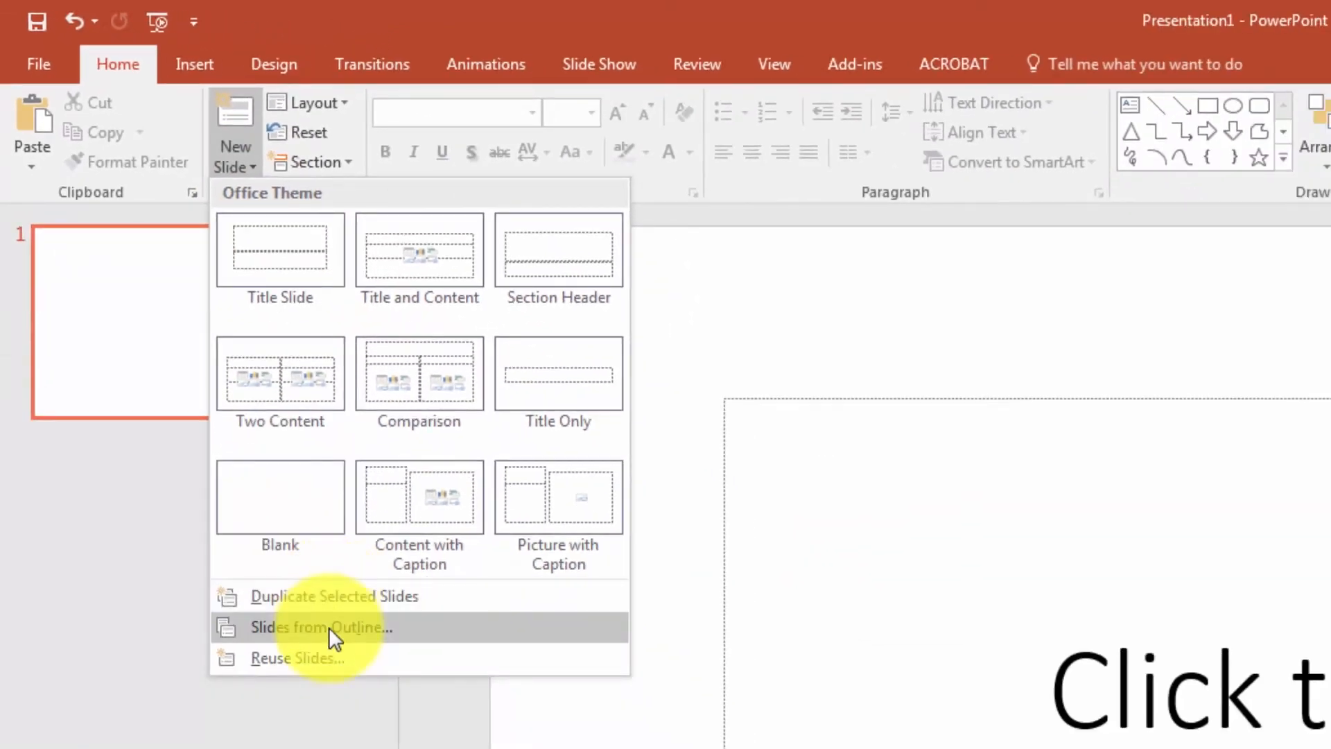
{"action": "left_click", "coordinate": [328, 626]}
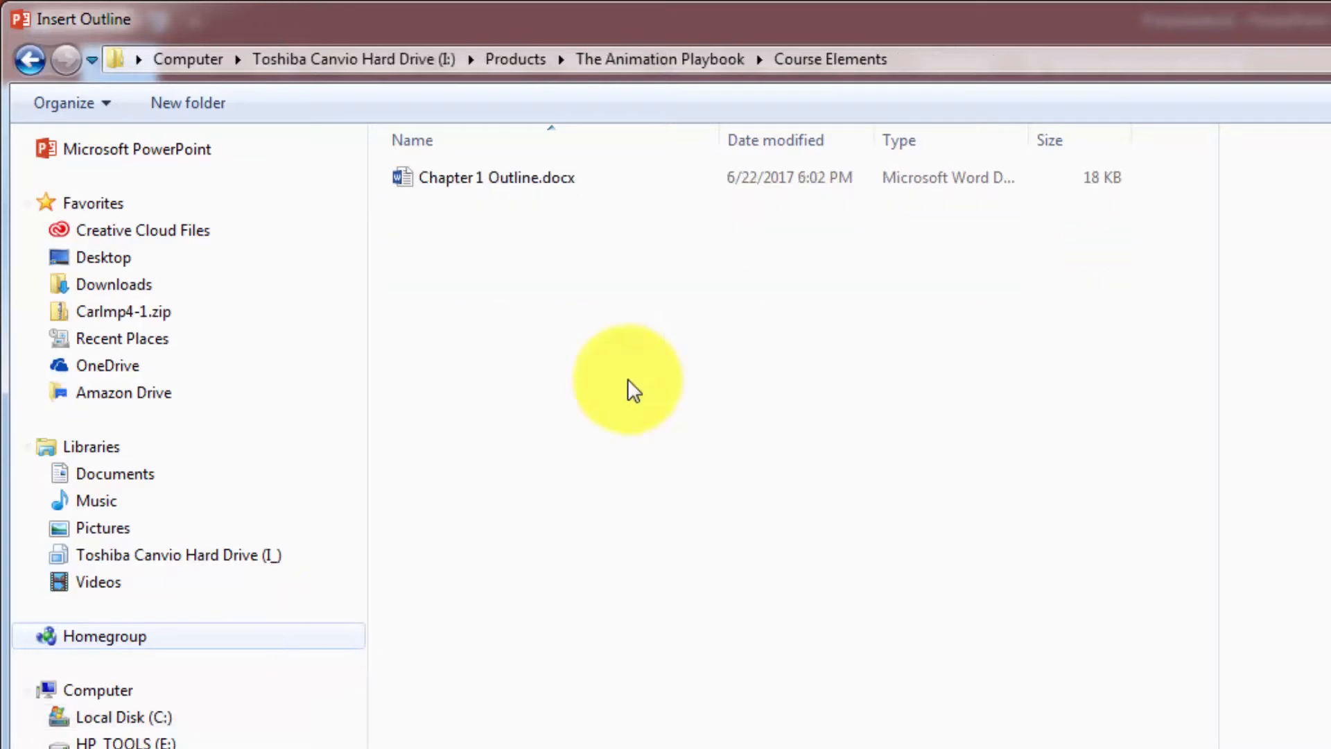
{"action": "left_click", "coordinate": [499, 189]}
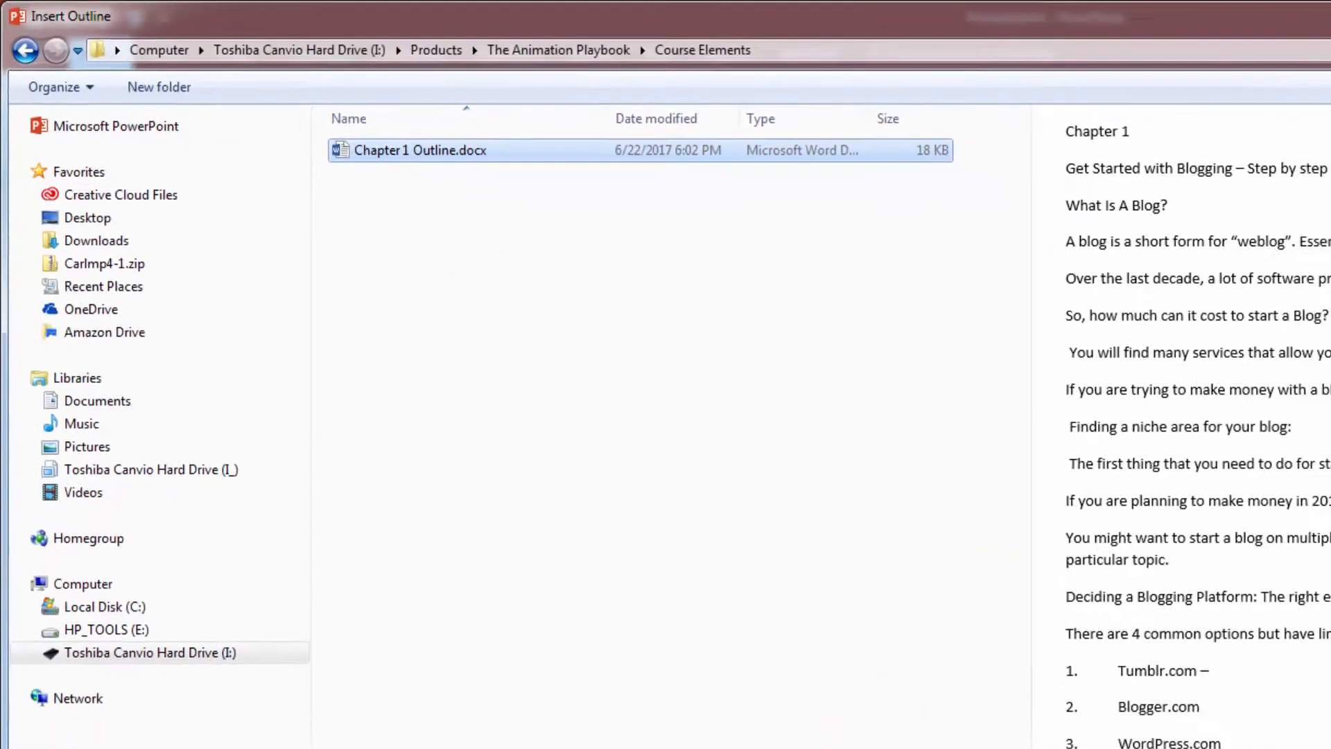
{"action": "left_click", "coordinate": [1198, 696]}
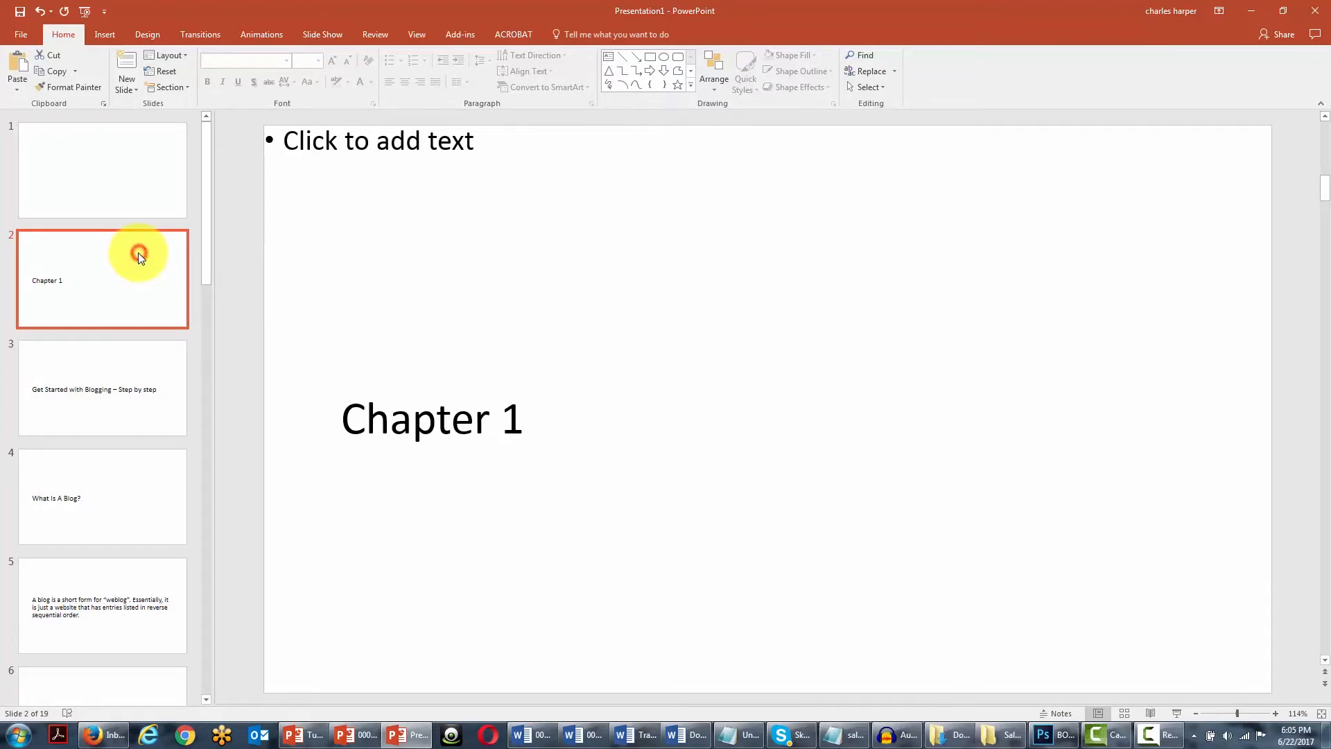
Examine the slides imported from the outline to check how each paragraph was placed on its own slide
{"action": "scroll", "coordinate": [138, 257], "scroll_direction": "down", "scroll_amount": 2}
{"action": "left_click", "coordinate": [138, 257]}
{"action": "scroll", "coordinate": [137, 256], "scroll_direction": "down", "scroll_amount": 2}
{"action": "left_click", "coordinate": [136, 256]}
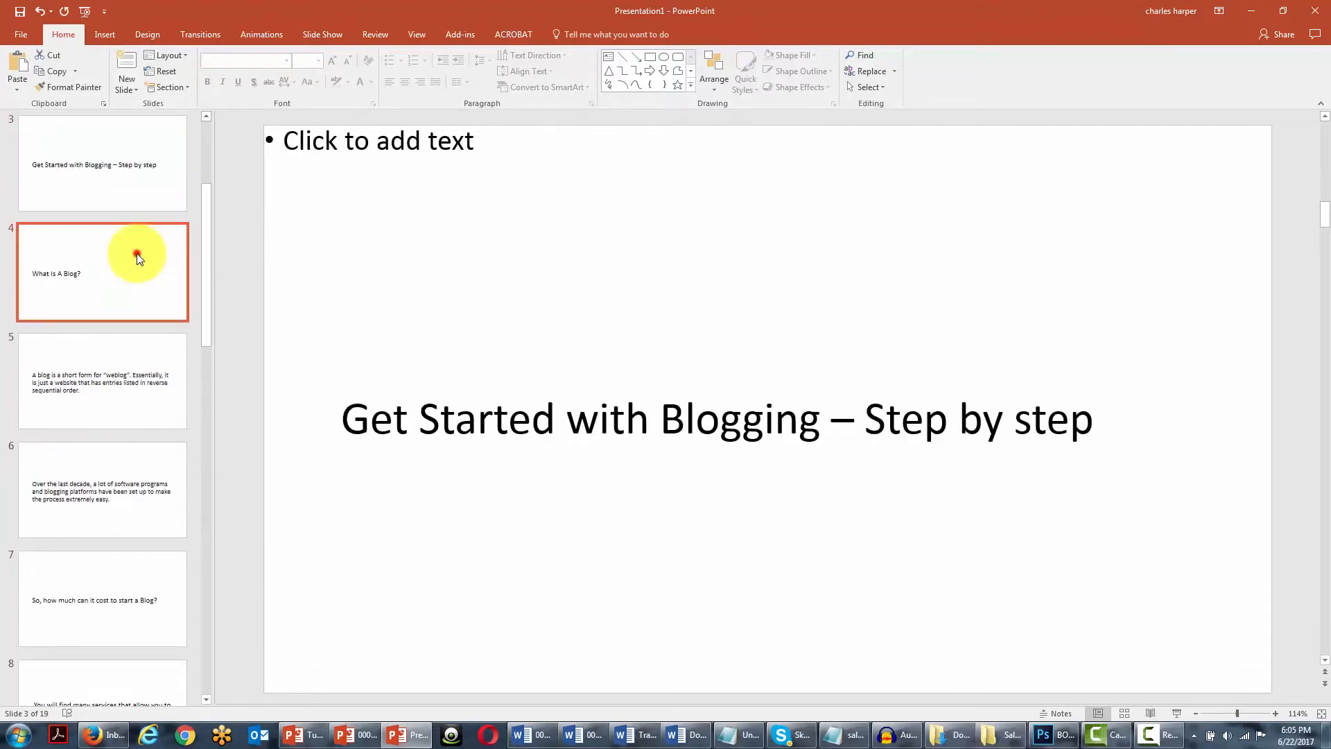
{"action": "scroll", "coordinate": [136, 257], "scroll_direction": "down", "scroll_amount": 2}
{"action": "left_click", "coordinate": [137, 262]}
{"action": "scroll", "coordinate": [136, 262], "scroll_direction": "down", "scroll_amount": 2}
{"action": "left_click", "coordinate": [135, 261]}
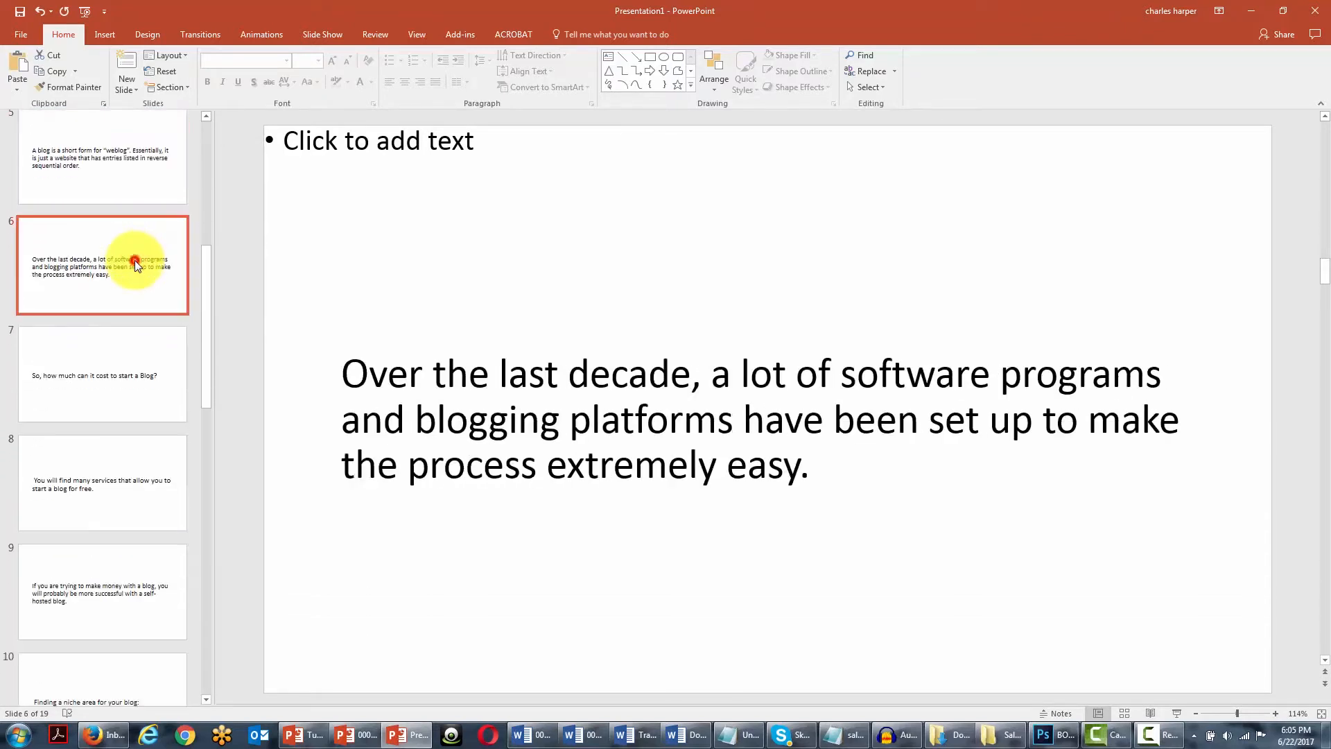
{"action": "scroll", "coordinate": [135, 260], "scroll_direction": "down", "scroll_amount": 2}
{"action": "left_click", "coordinate": [134, 262]}
{"action": "scroll", "coordinate": [135, 262], "scroll_direction": "down", "scroll_amount": 2}
{"action": "left_click", "coordinate": [135, 262]}
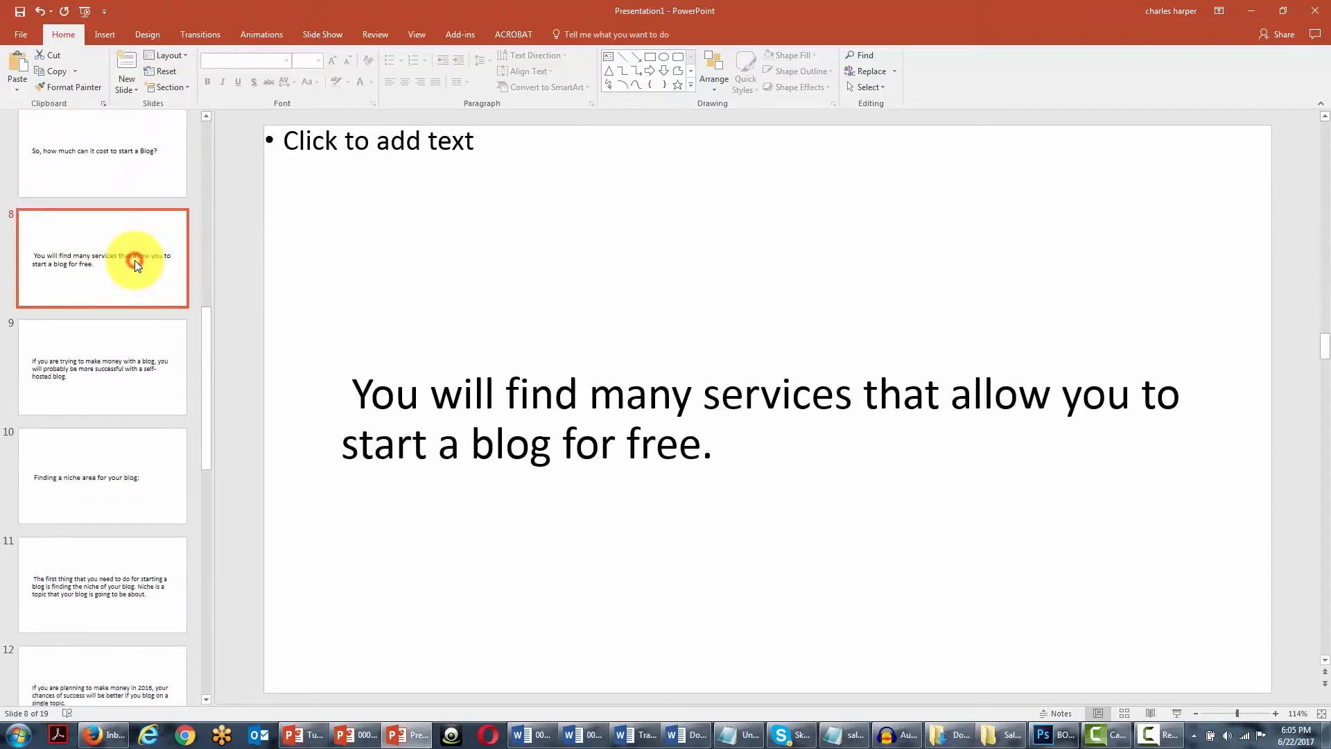
{"action": "scroll", "coordinate": [134, 263], "scroll_direction": "down", "scroll_amount": 3}
{"action": "scroll", "coordinate": [134, 263], "scroll_direction": "down", "scroll_amount": 4}
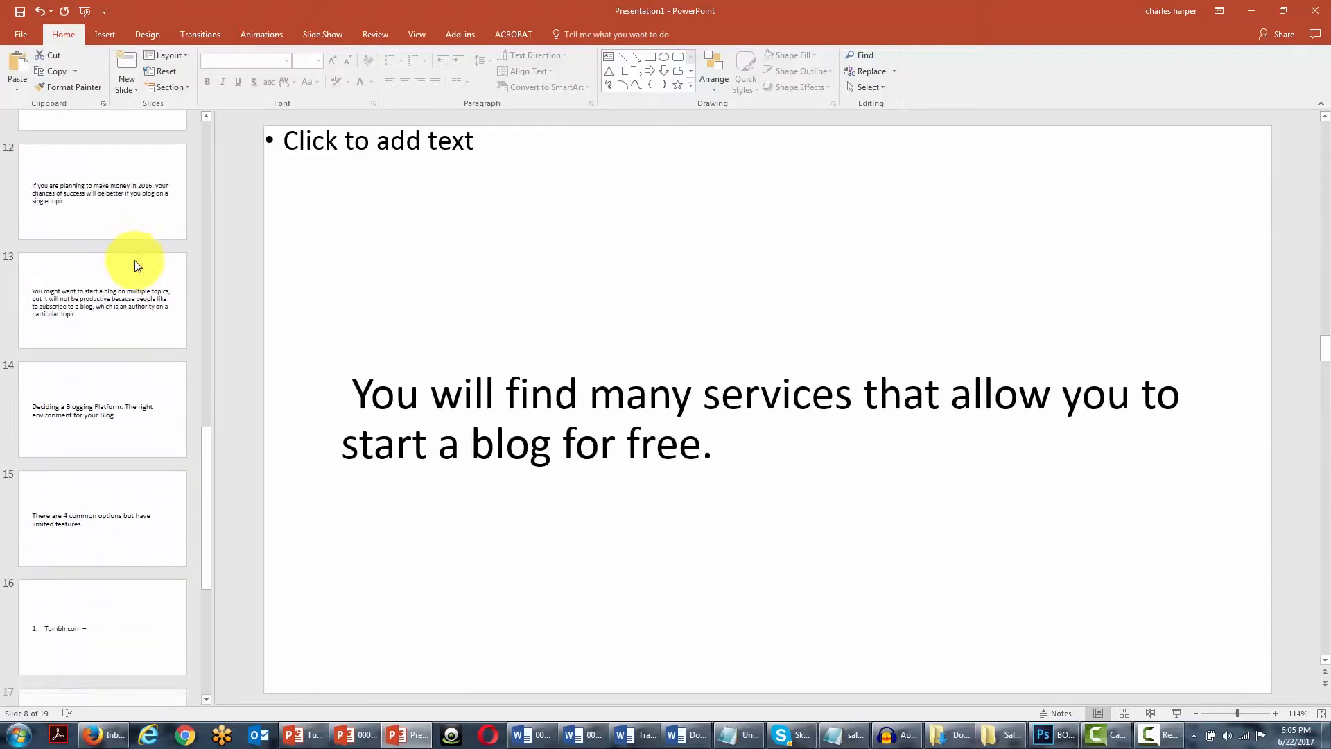
{"action": "scroll", "coordinate": [134, 262], "scroll_direction": "down", "scroll_amount": 1}
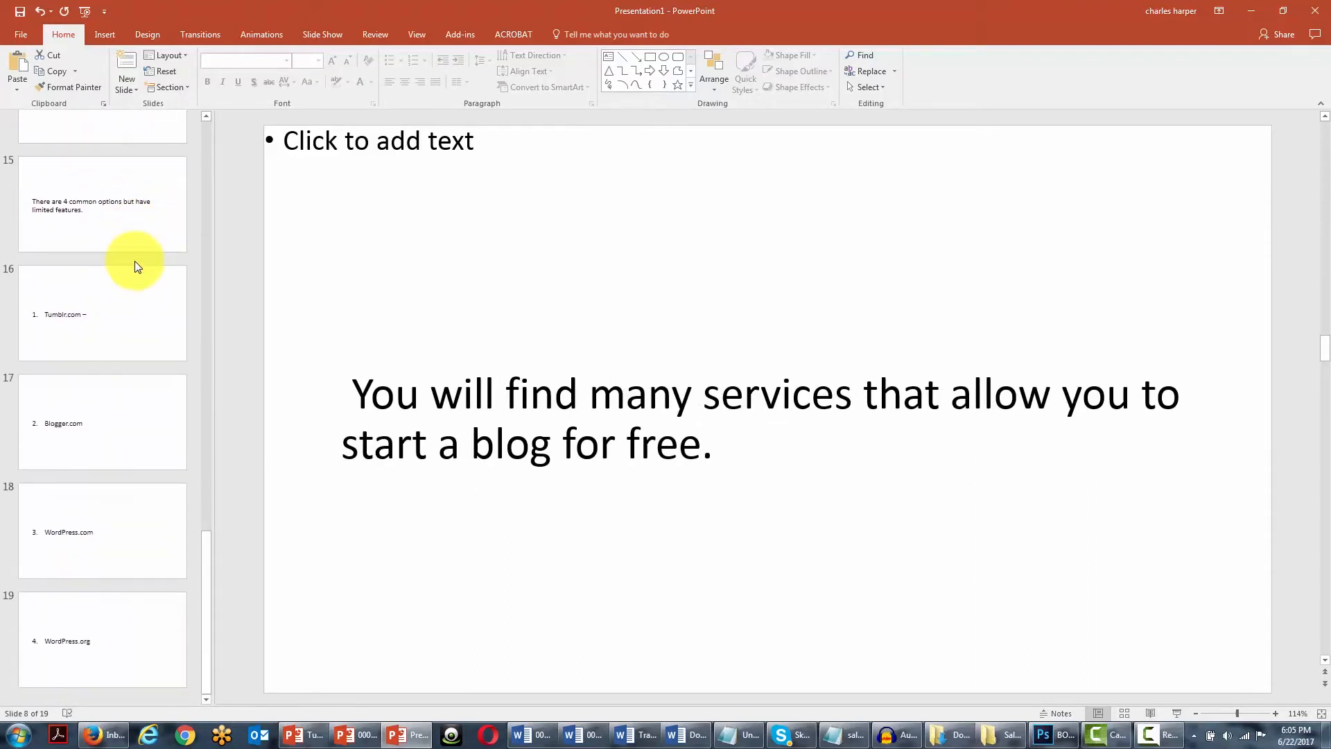
{"action": "scroll", "coordinate": [120, 419], "scroll_direction": "up", "scroll_amount": 4}
{"action": "scroll", "coordinate": [120, 420], "scroll_direction": "up", "scroll_amount": 10}
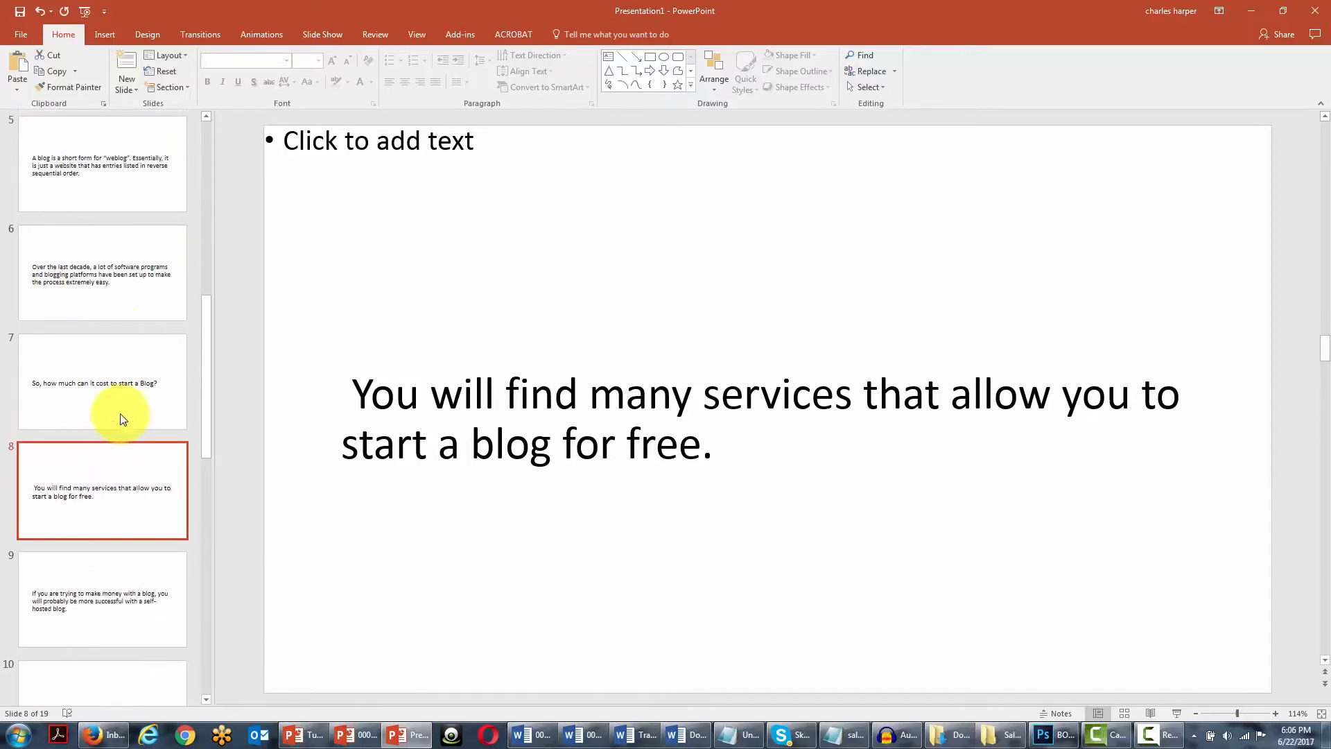
{"action": "scroll", "coordinate": [120, 419], "scroll_direction": "down", "scroll_amount": 15}
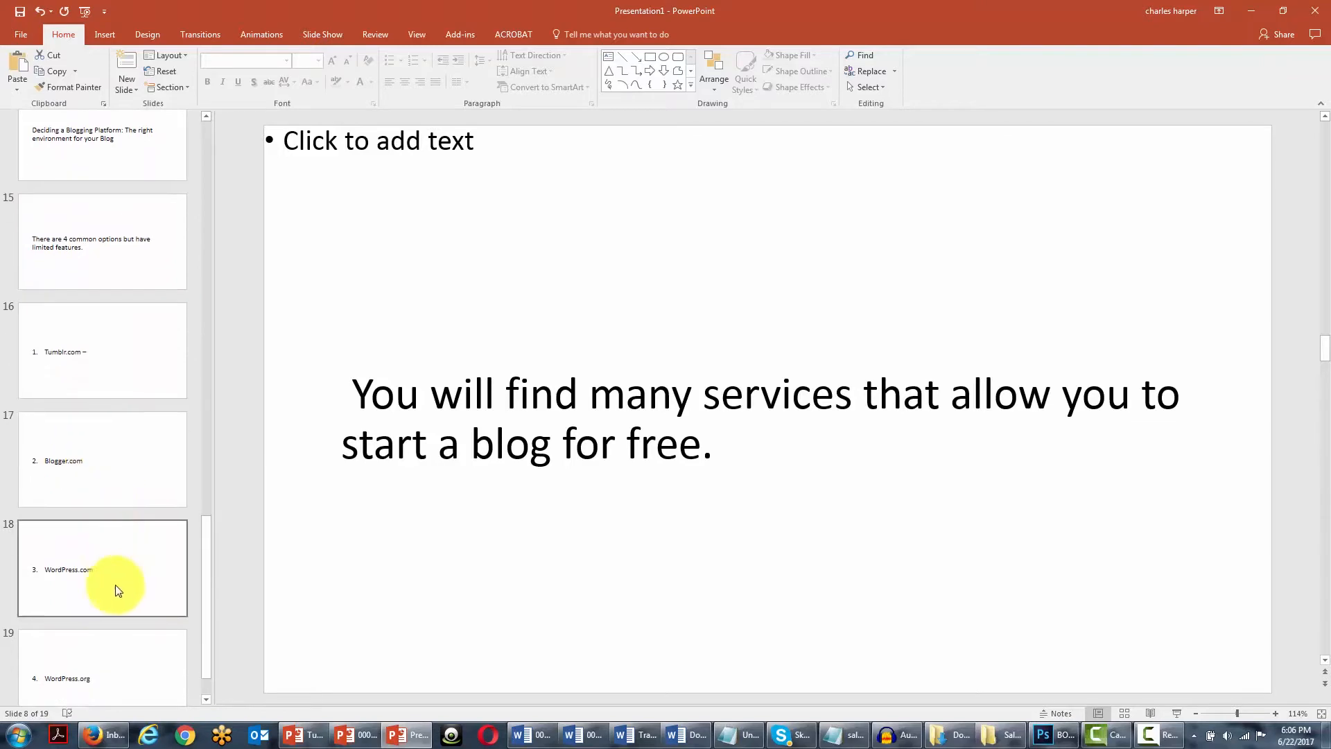
{"action": "scroll", "coordinate": [113, 585], "scroll_direction": "down", "scroll_amount": 1}
{"action": "scroll", "coordinate": [114, 693], "scroll_direction": "up", "scroll_amount": 12}
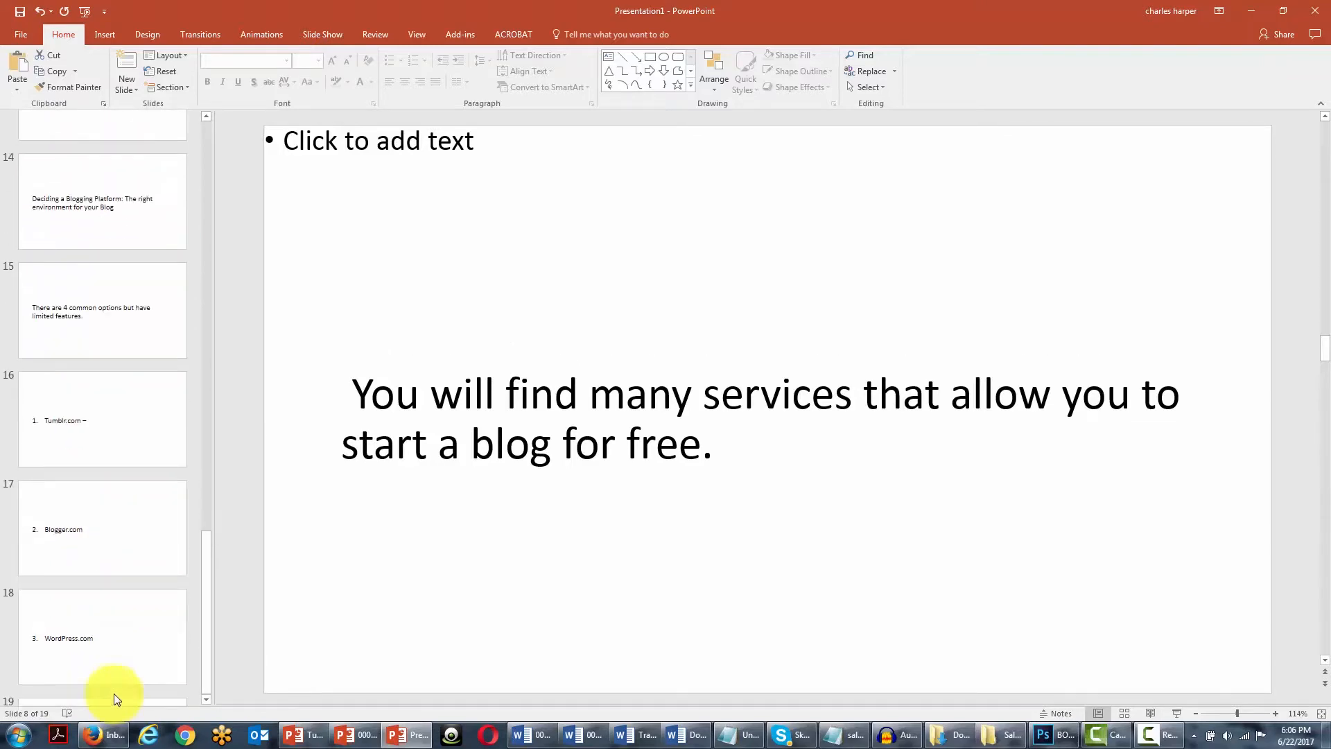
{"action": "scroll", "coordinate": [113, 692], "scroll_direction": "up", "scroll_amount": 3}
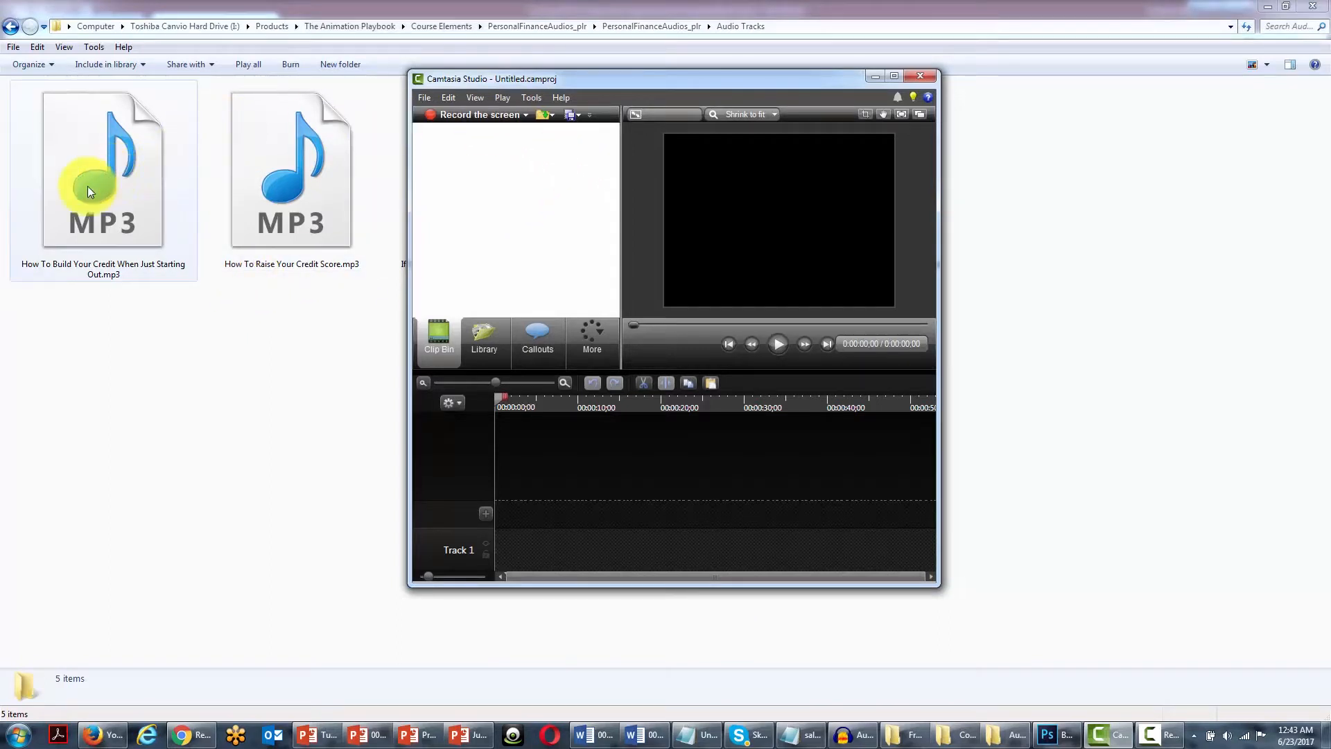
Import How To Build Your Credit When Just Starting Out.mp3 into the maximized Camtasia Studio project and add it to the timeline at the playhead
{"action": "left_click_drag", "start_coordinate": [84, 172], "coordinate": [492, 210]}
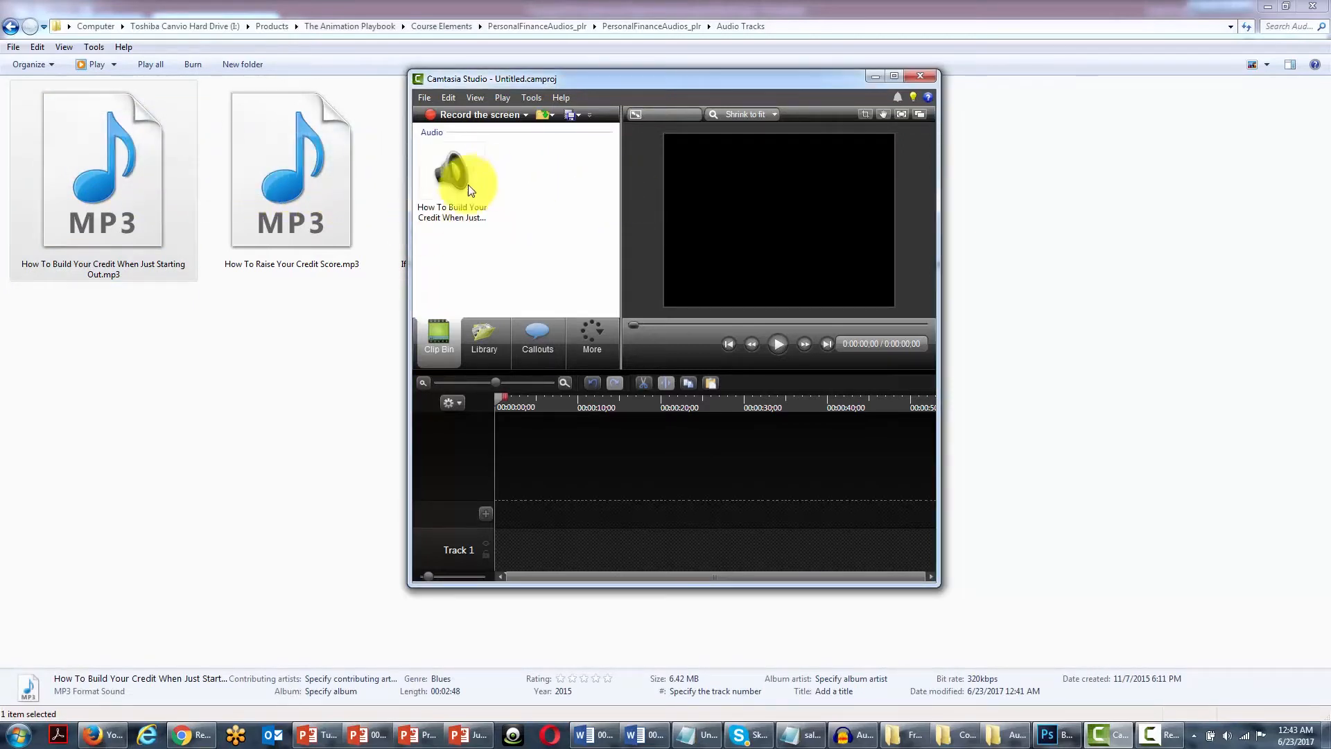
{"action": "double_click", "coordinate": [614, 81]}
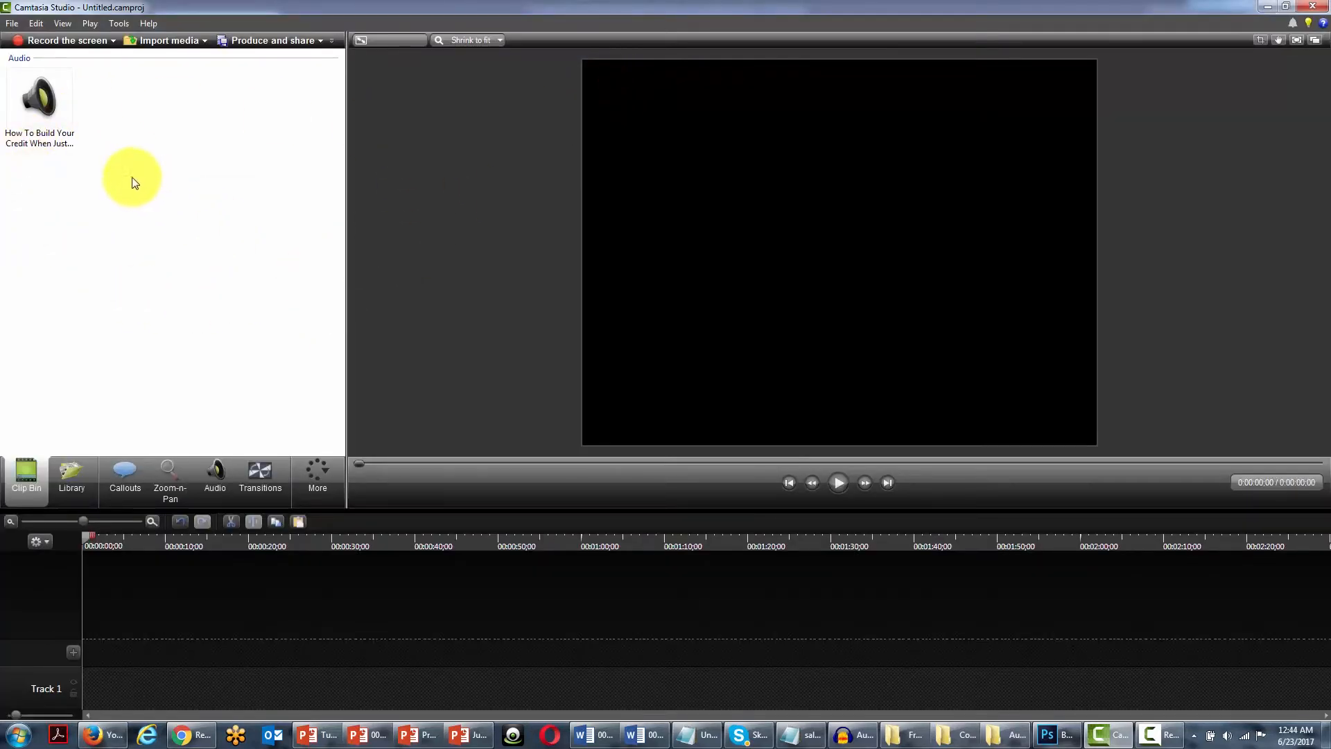
{"action": "right_click", "coordinate": [32, 106]}
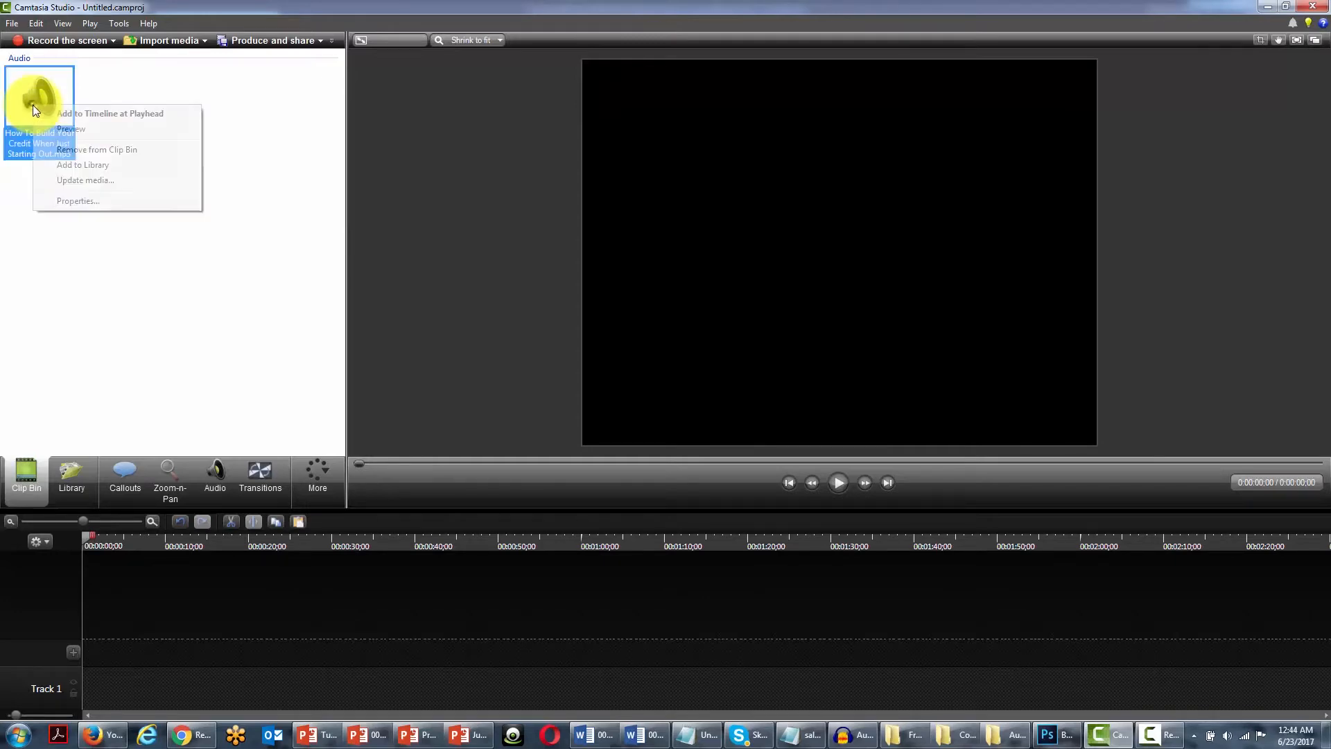
{"action": "left_click", "coordinate": [95, 113]}
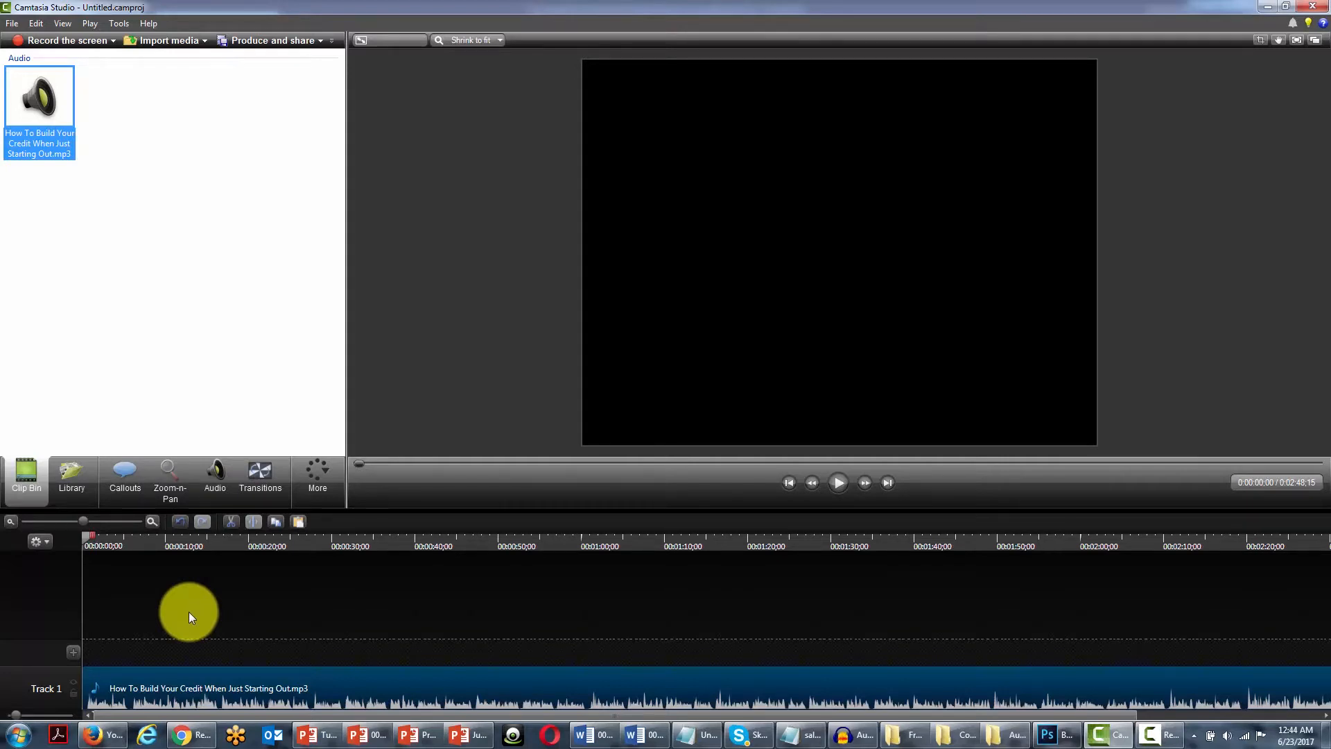
Show the Marker view on the timeline and bring the playhead to 00:00:05;26 in the audio track
{"action": "left_click", "coordinate": [46, 542]}
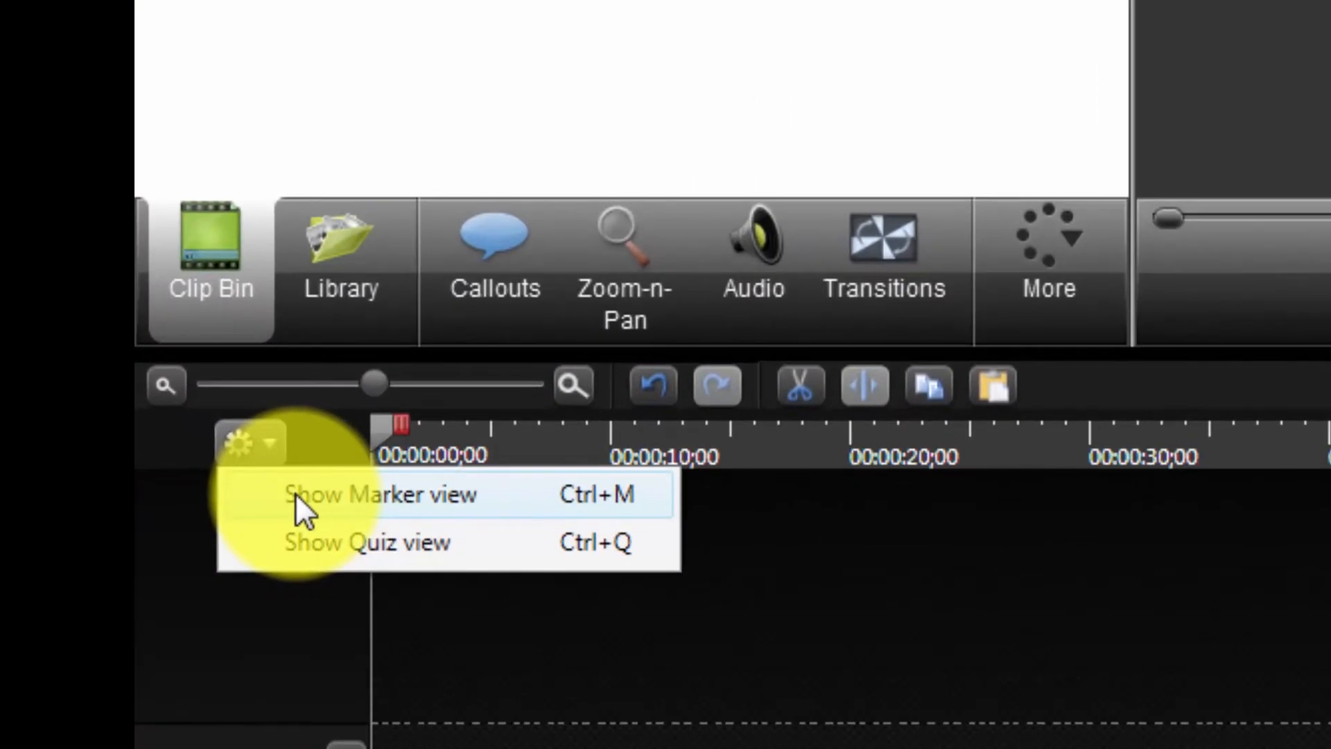
{"action": "left_click", "coordinate": [295, 493]}
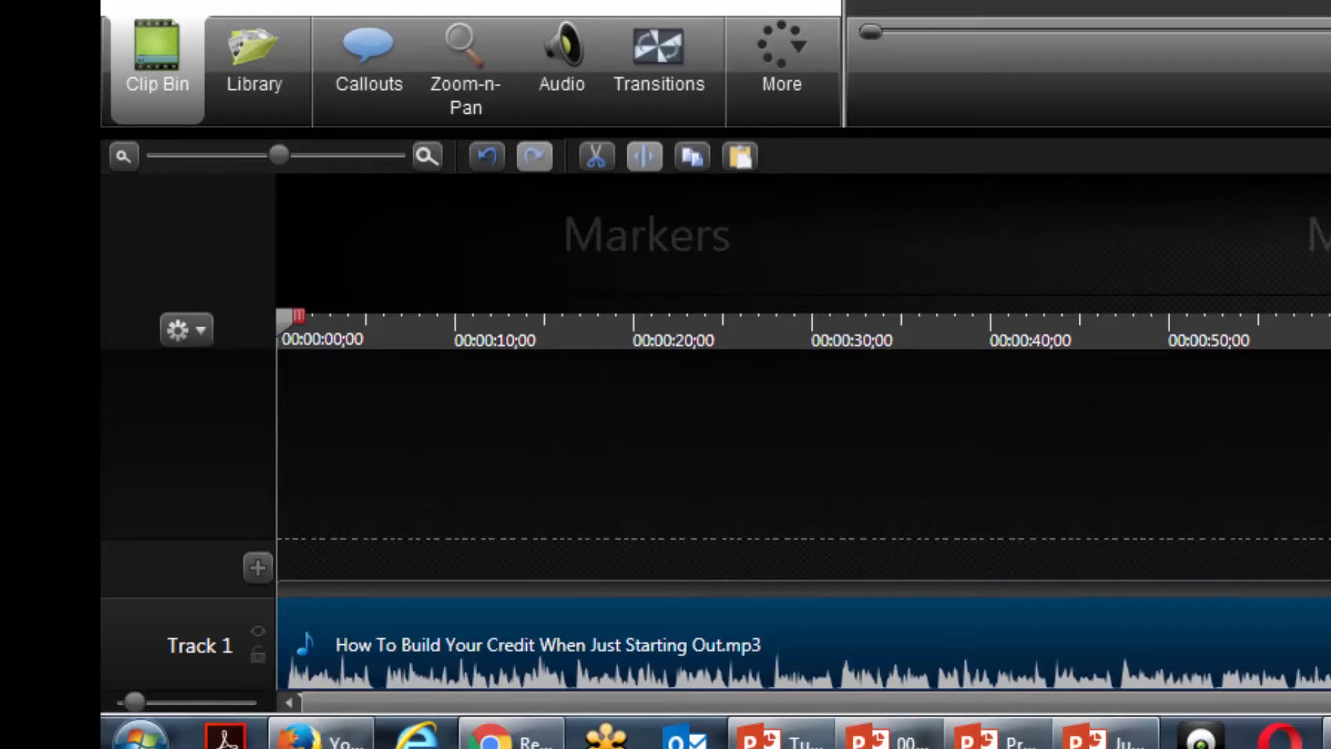
{"action": "key", "text": "space"}
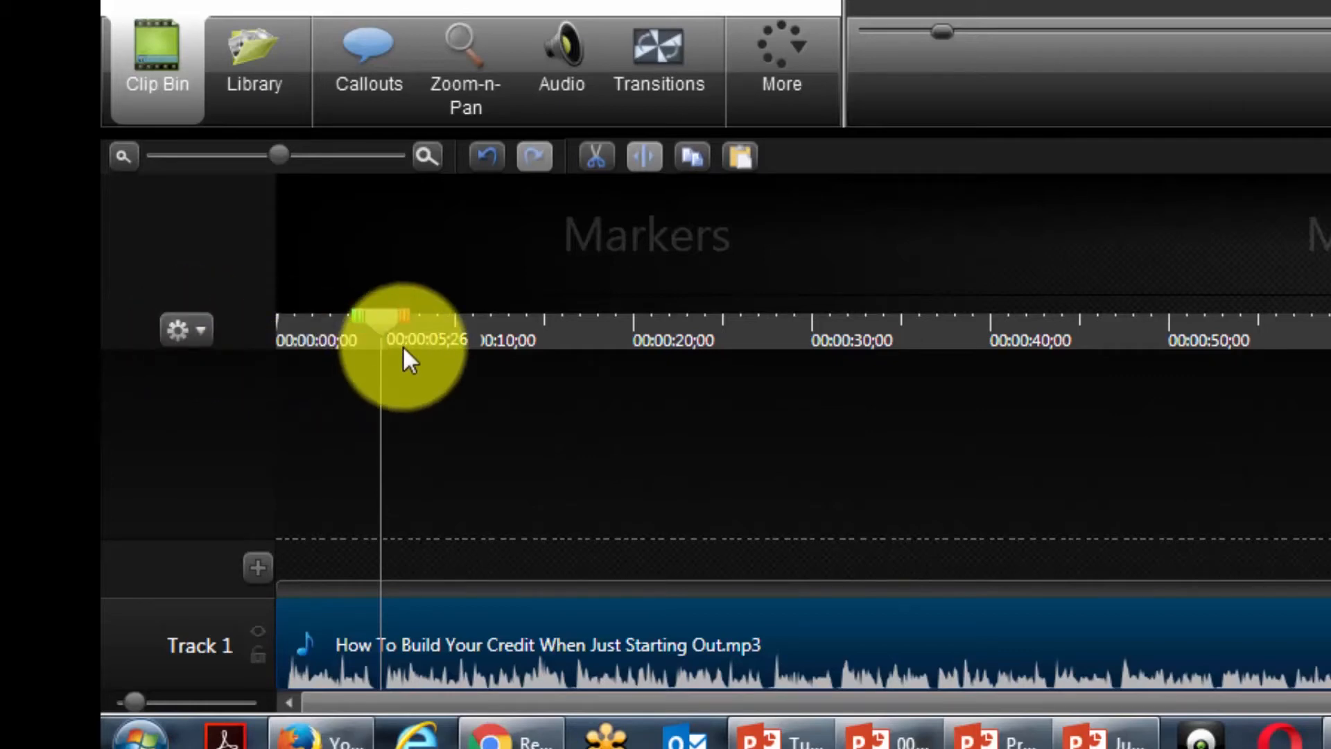
{"action": "left_click", "coordinate": [197, 335]}
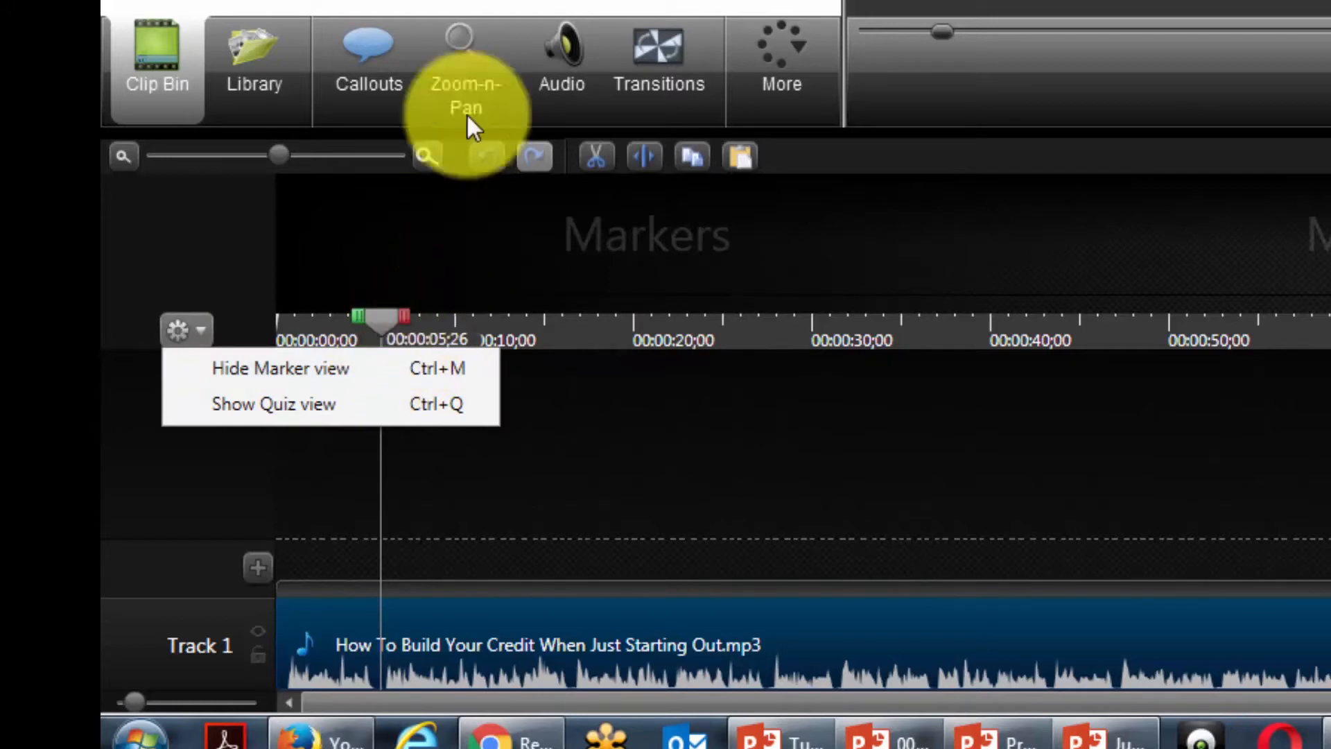
Move the playhead to 00:00:05;18 and add a marker there on the audio track, keeping its default name
{"action": "left_click", "coordinate": [403, 184]}
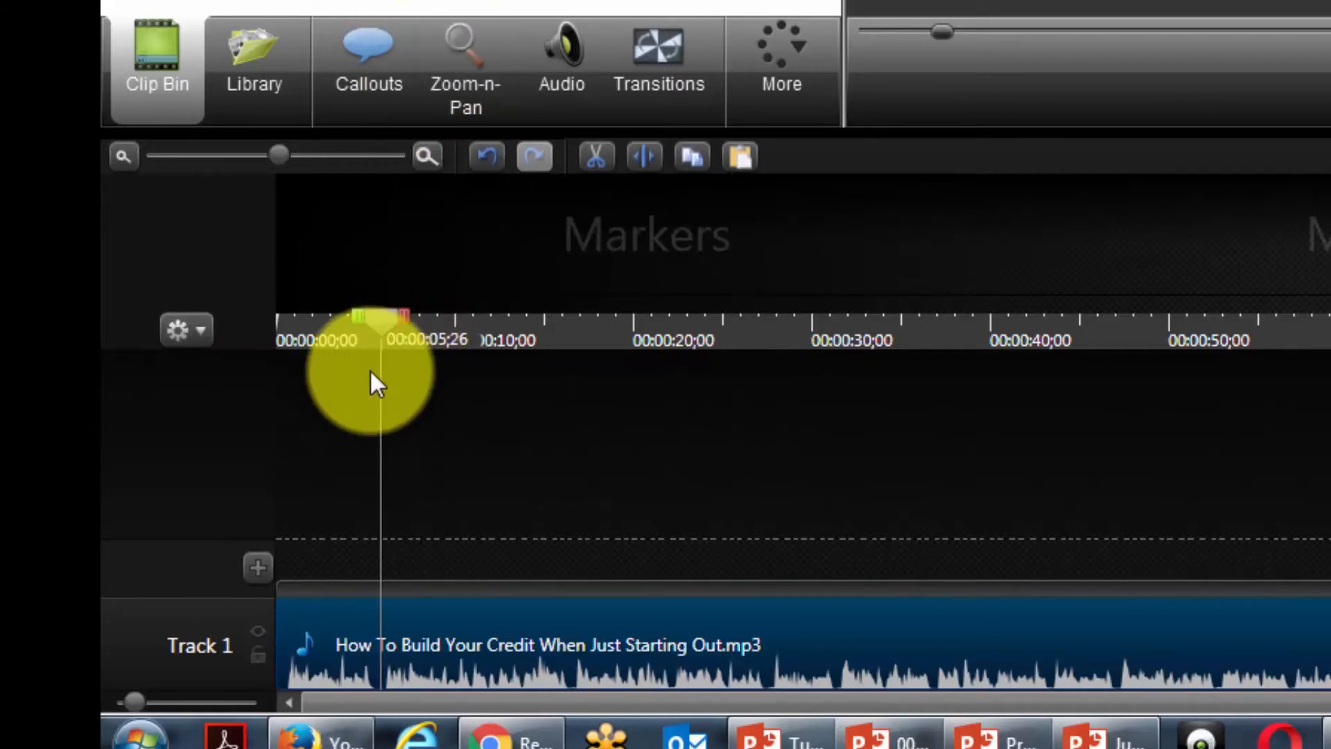
{"action": "left_click_drag", "start_coordinate": [384, 339], "coordinate": [379, 339]}
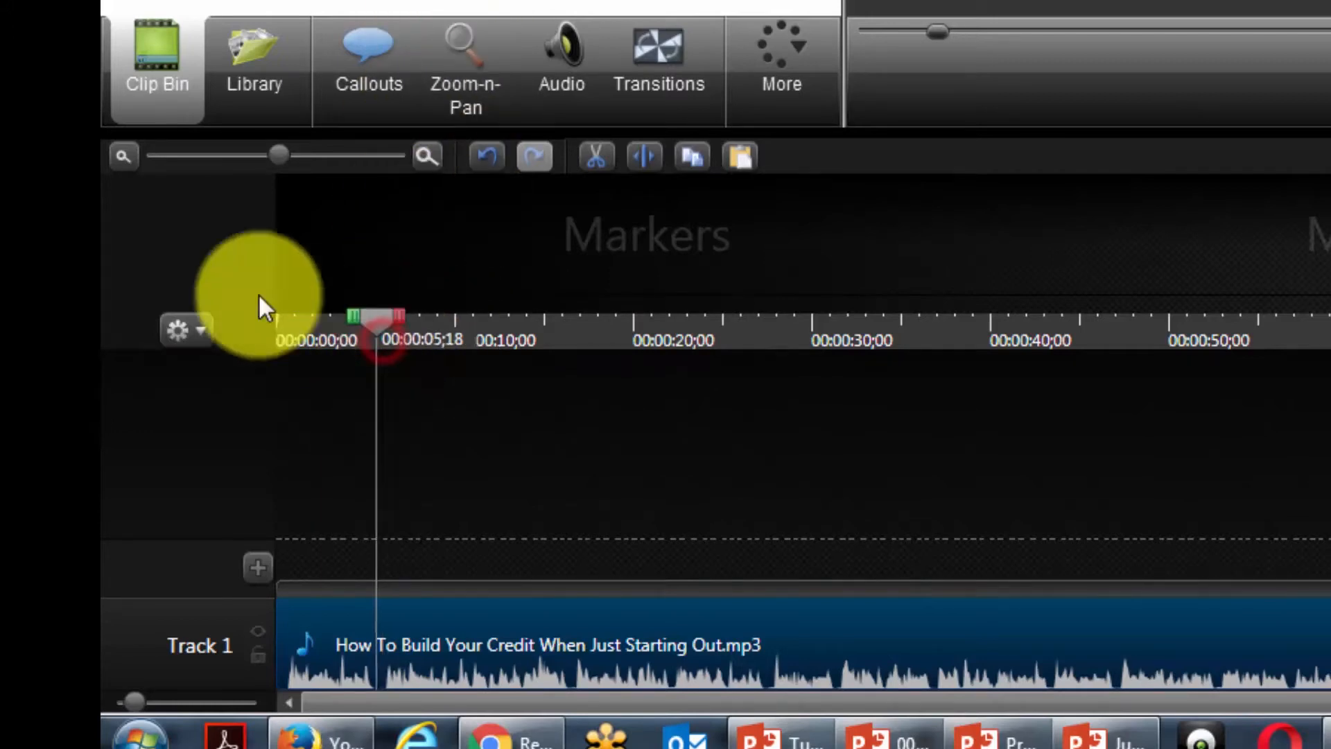
{"action": "left_click", "coordinate": [377, 585]}
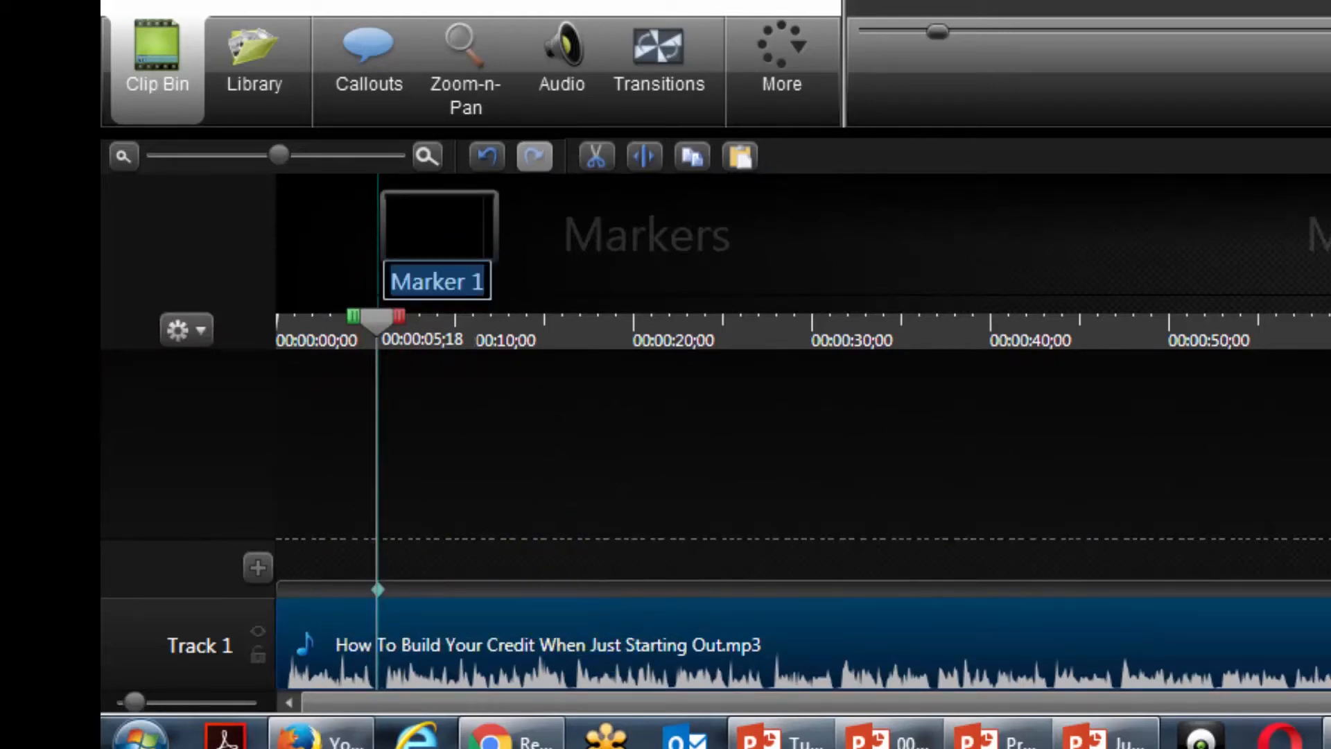
{"action": "key", "text": "Return"}
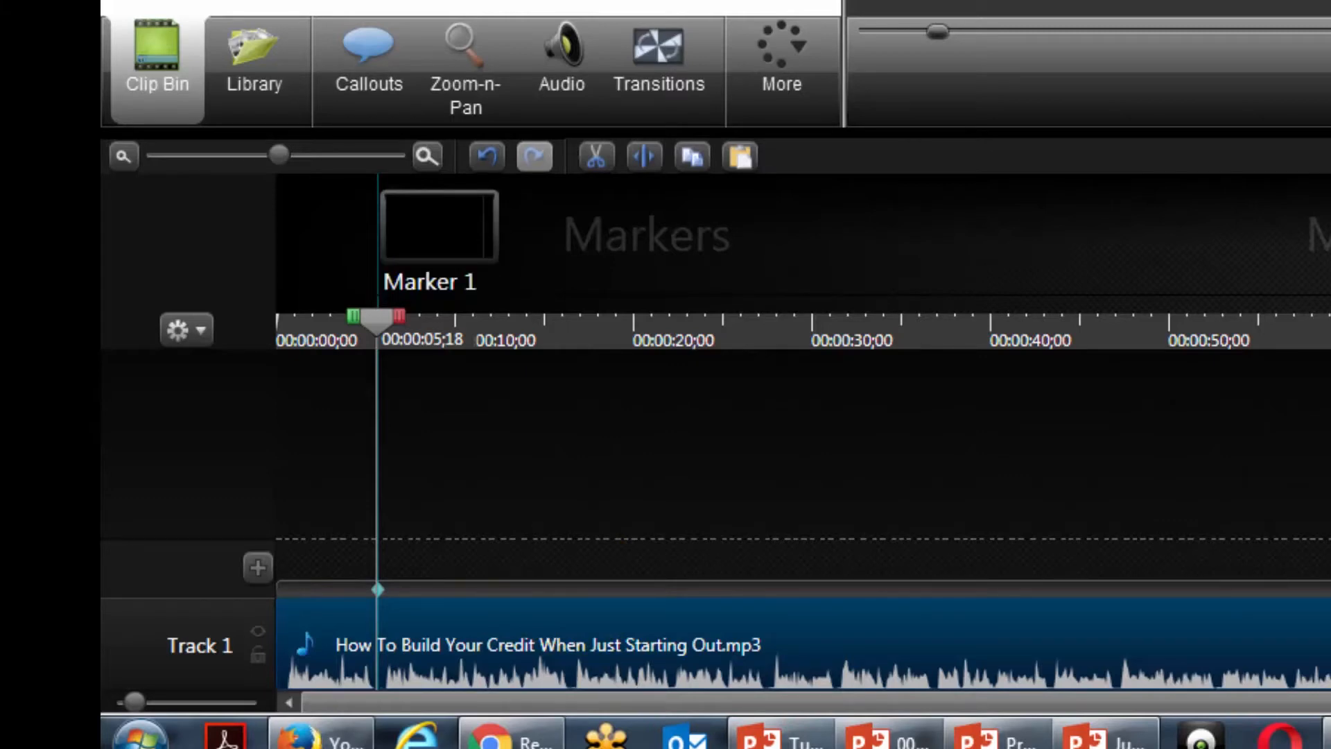
Play on through the audio and add default-named markers at 00:00:16;14 and about 00:00:22 on Track 1
{"action": "key", "text": "space"}
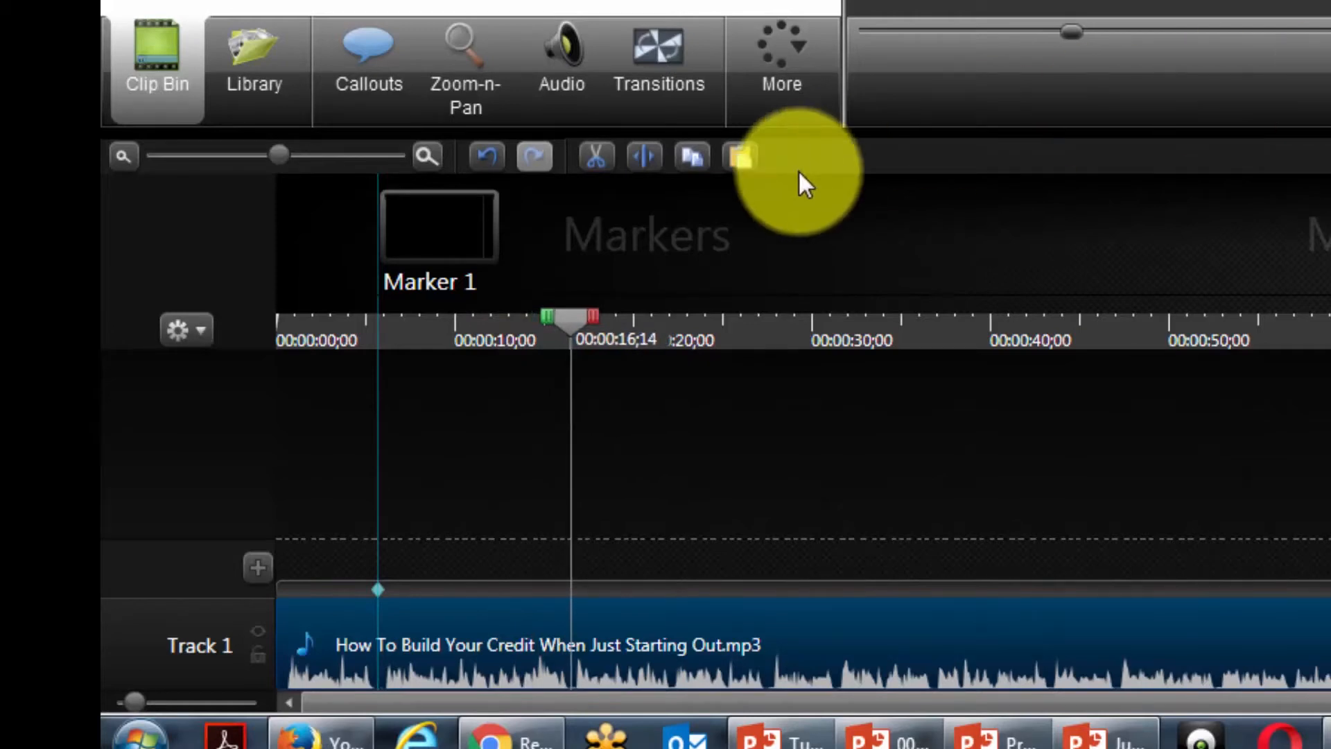
{"action": "left_click", "coordinate": [571, 588]}
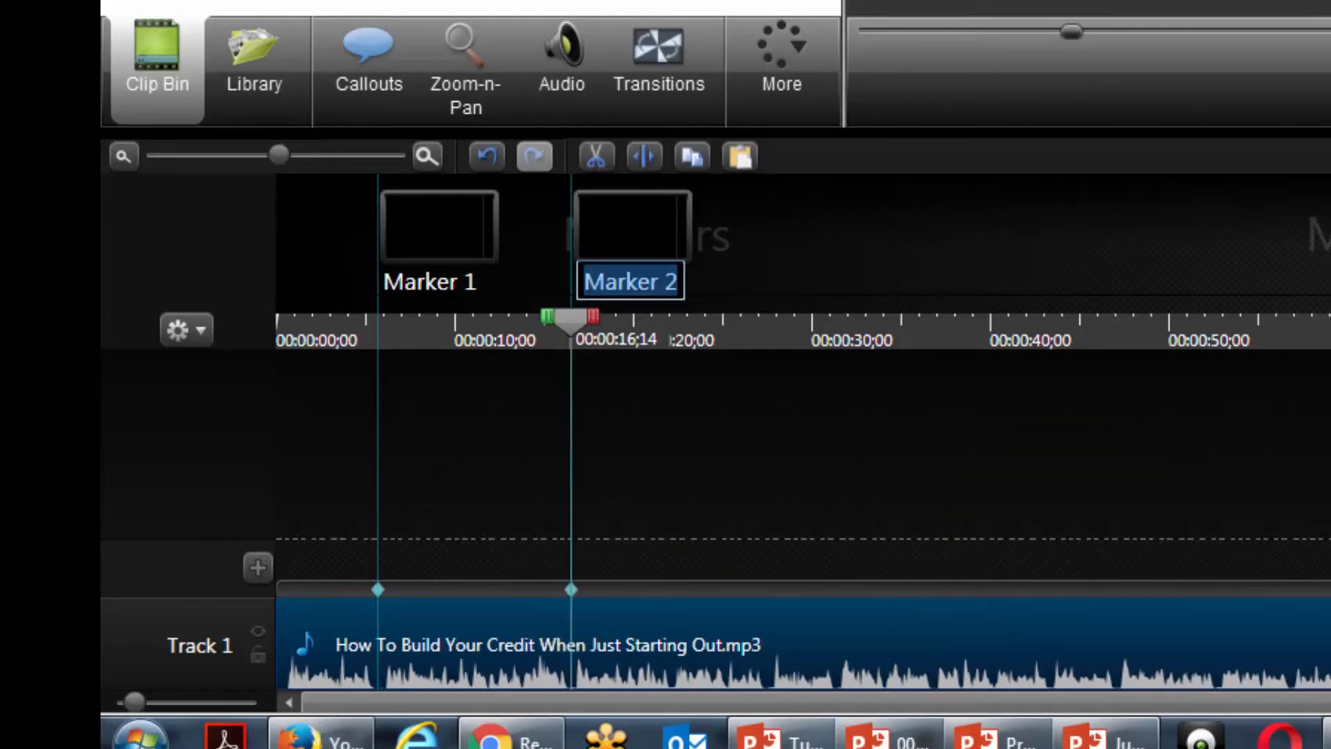
{"action": "key", "text": "Return"}
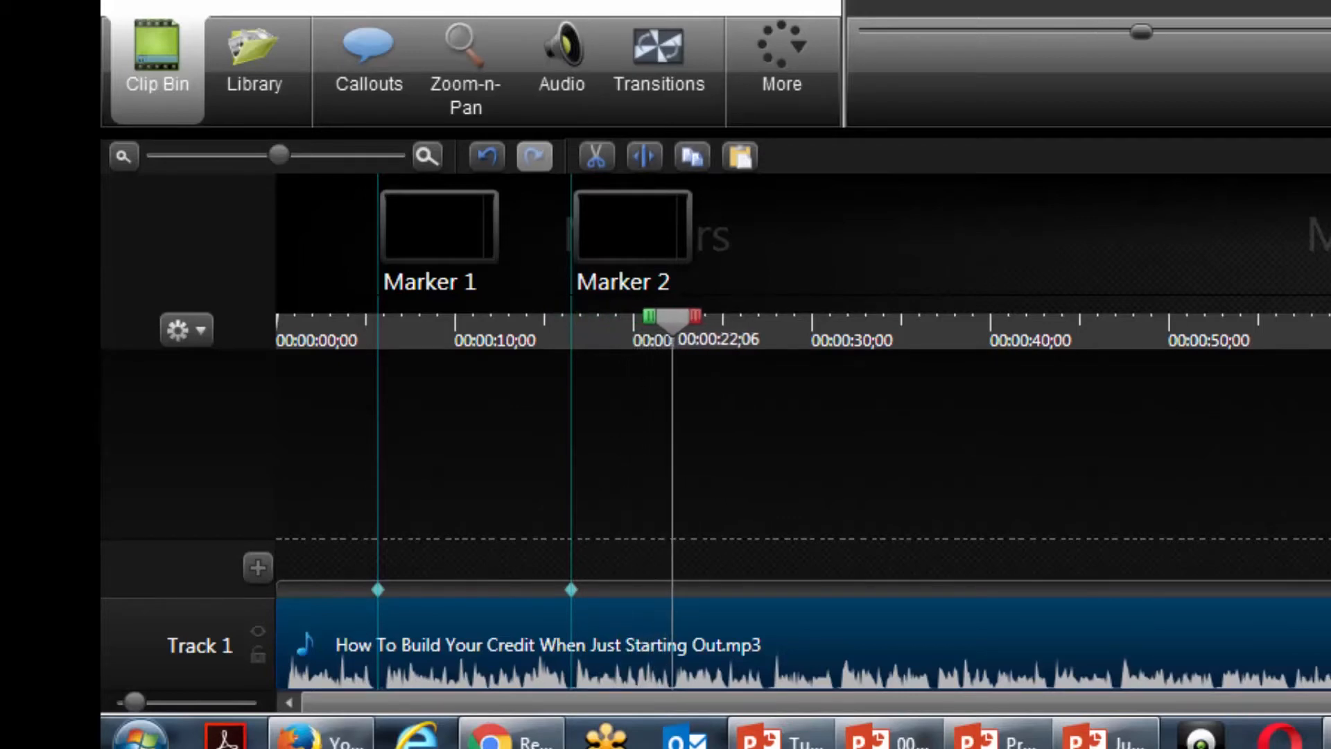
{"action": "left_click", "coordinate": [667, 584]}
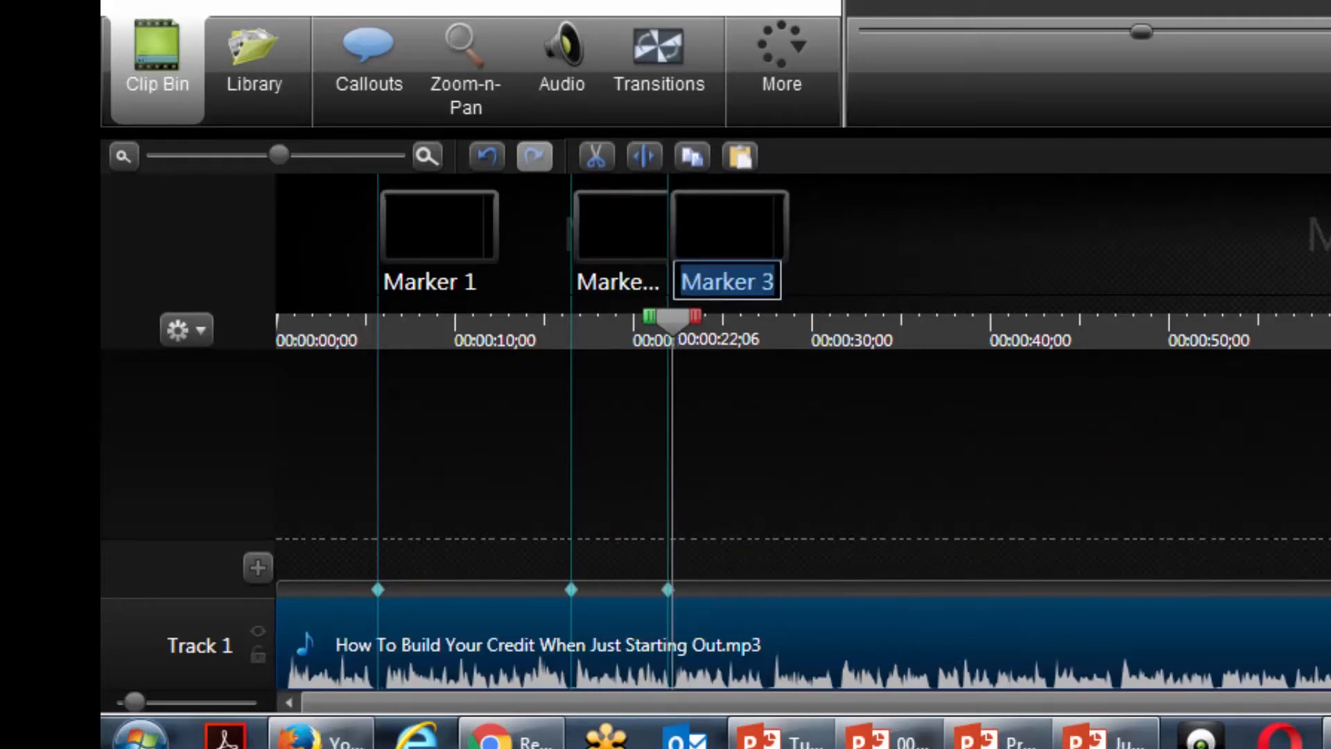
{"action": "key", "text": "Return"}
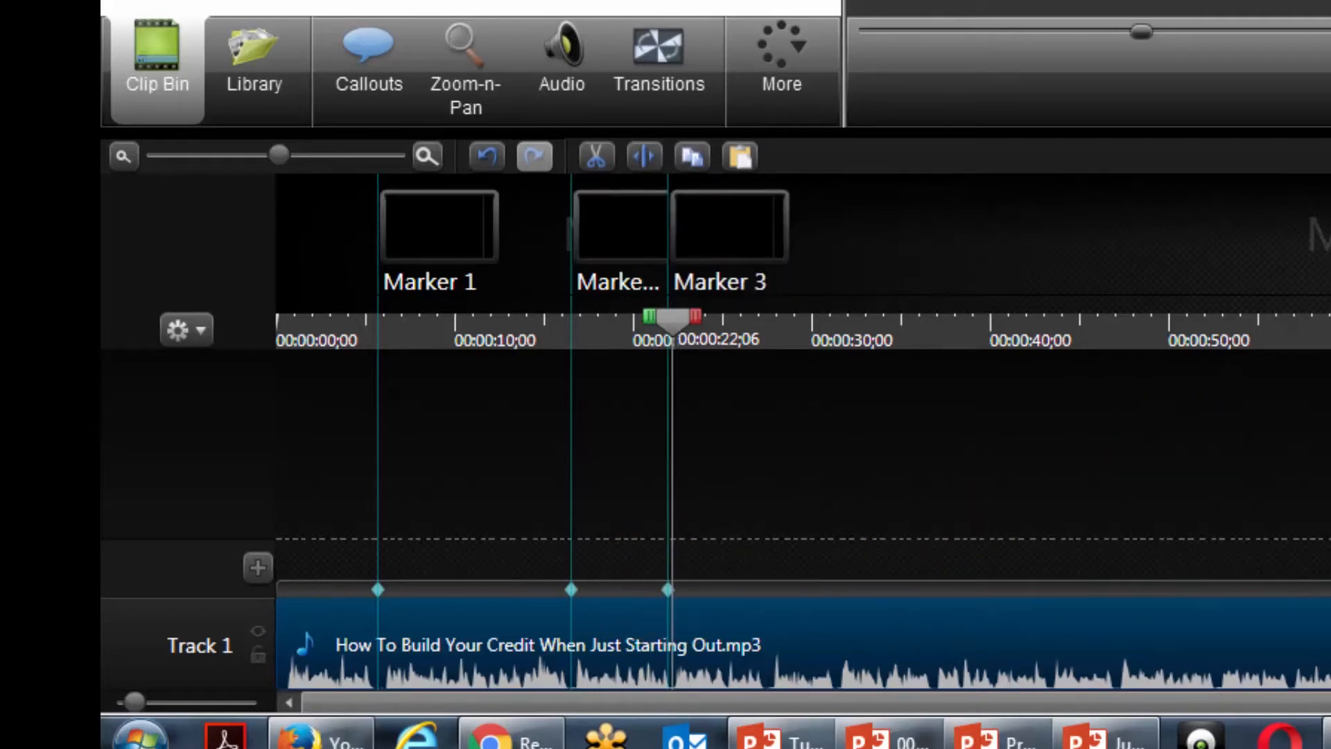
Continue playing the audio and add markers at the pauses at 00:00:27;13 and 00:00:31;12 on Track 1
{"action": "key", "text": "space"}
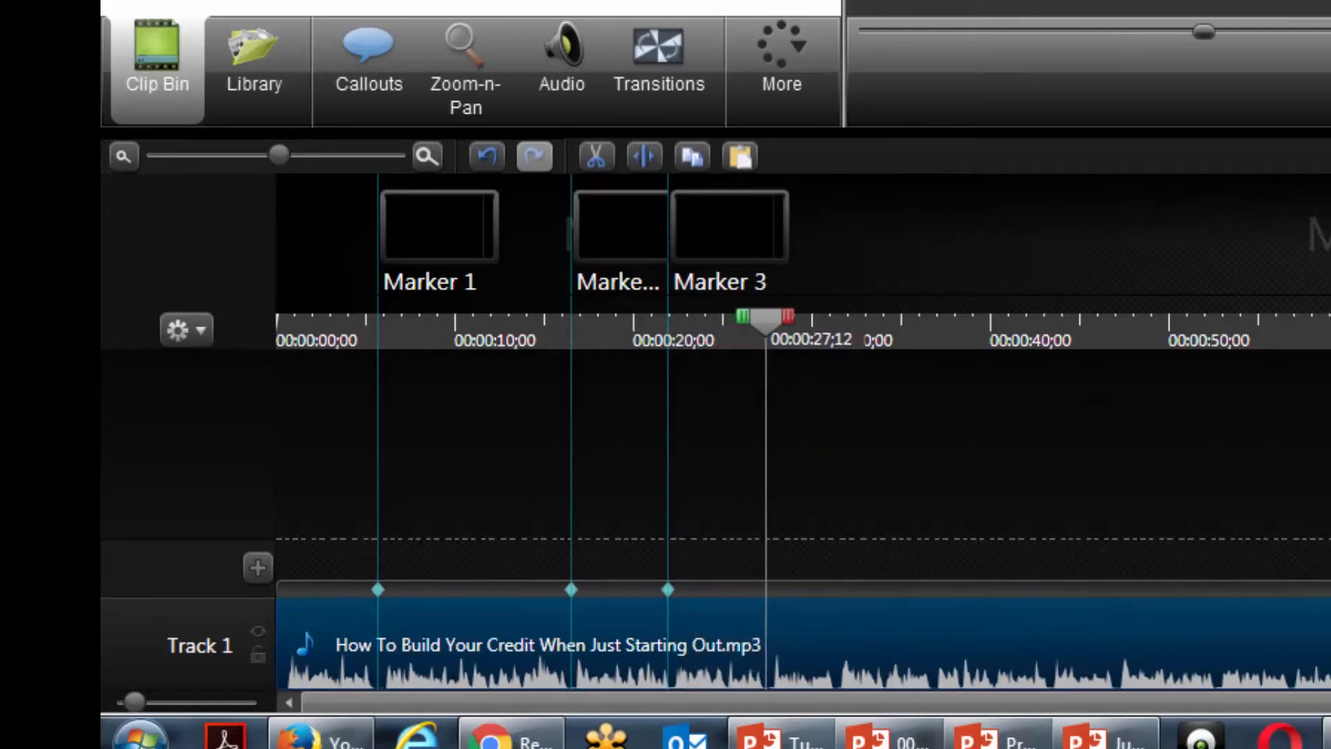
{"action": "left_click", "coordinate": [766, 588]}
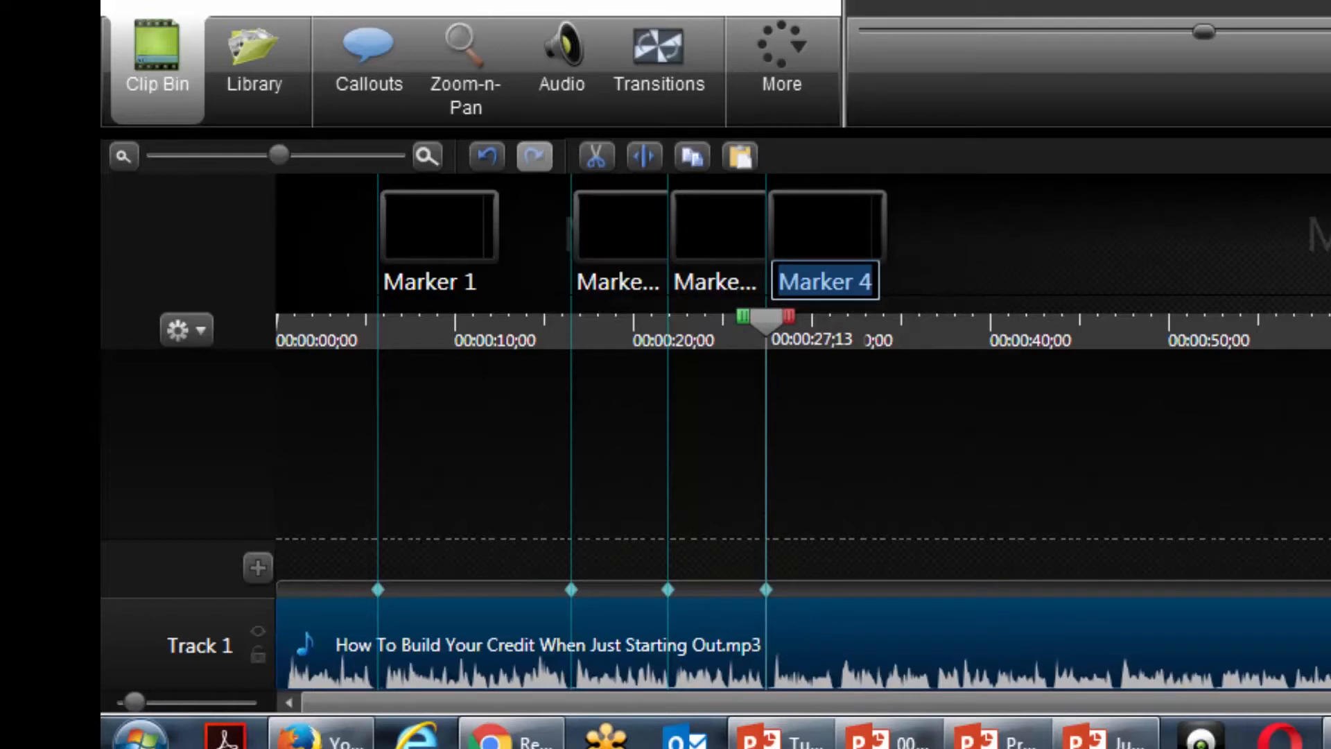
{"action": "key", "text": "Return"}
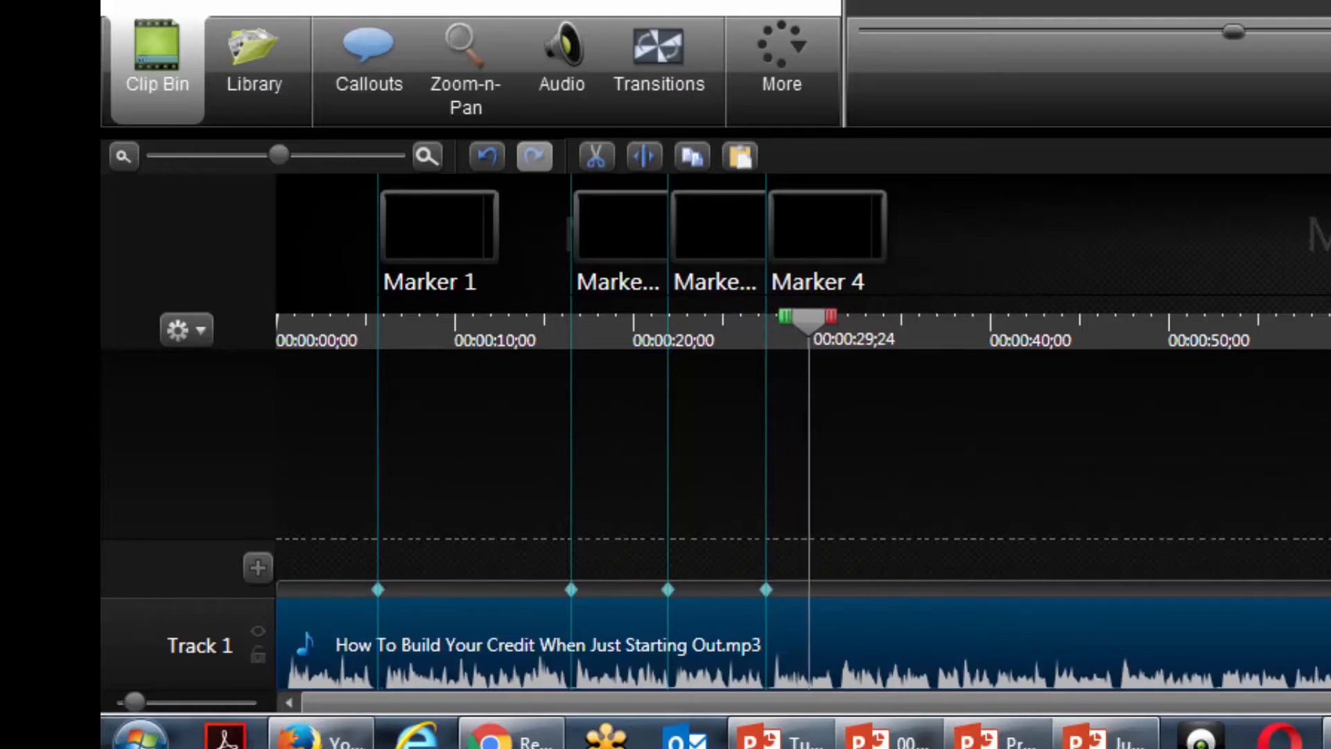
{"action": "key", "text": "space"}
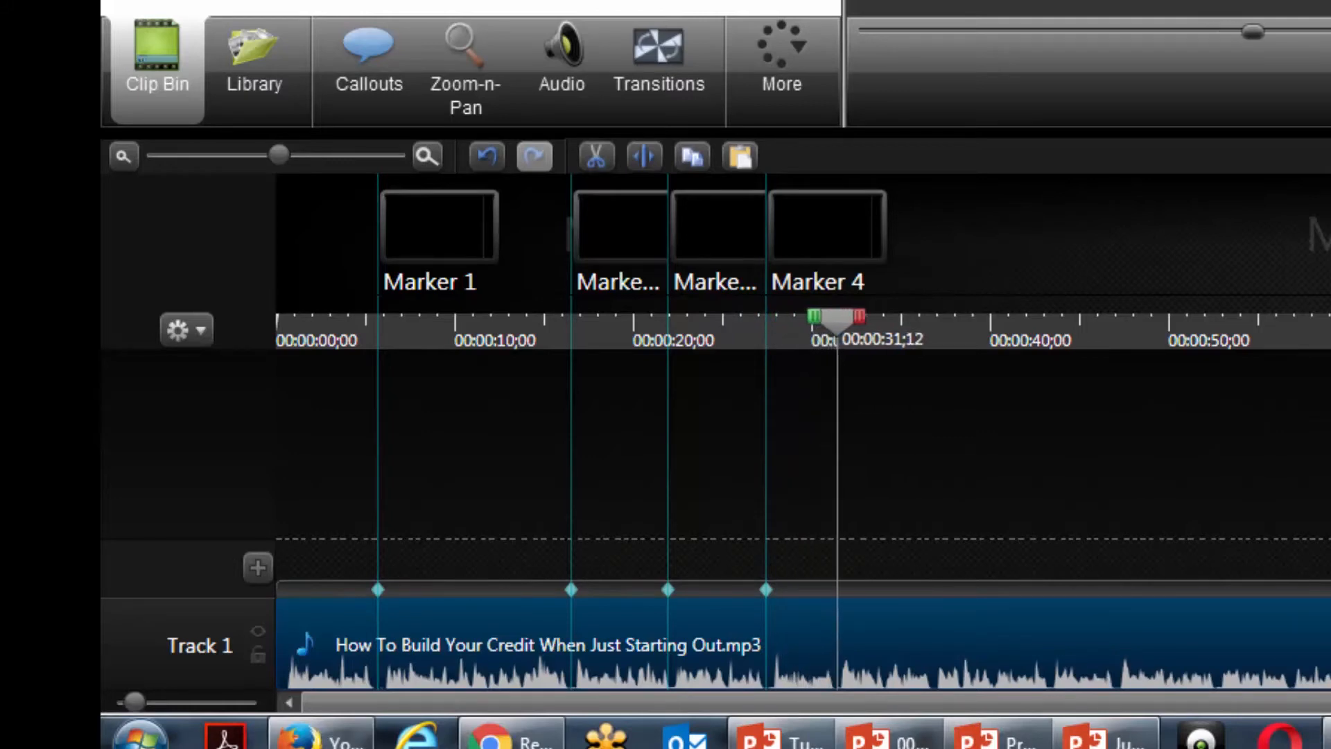
{"action": "left_click", "coordinate": [838, 584]}
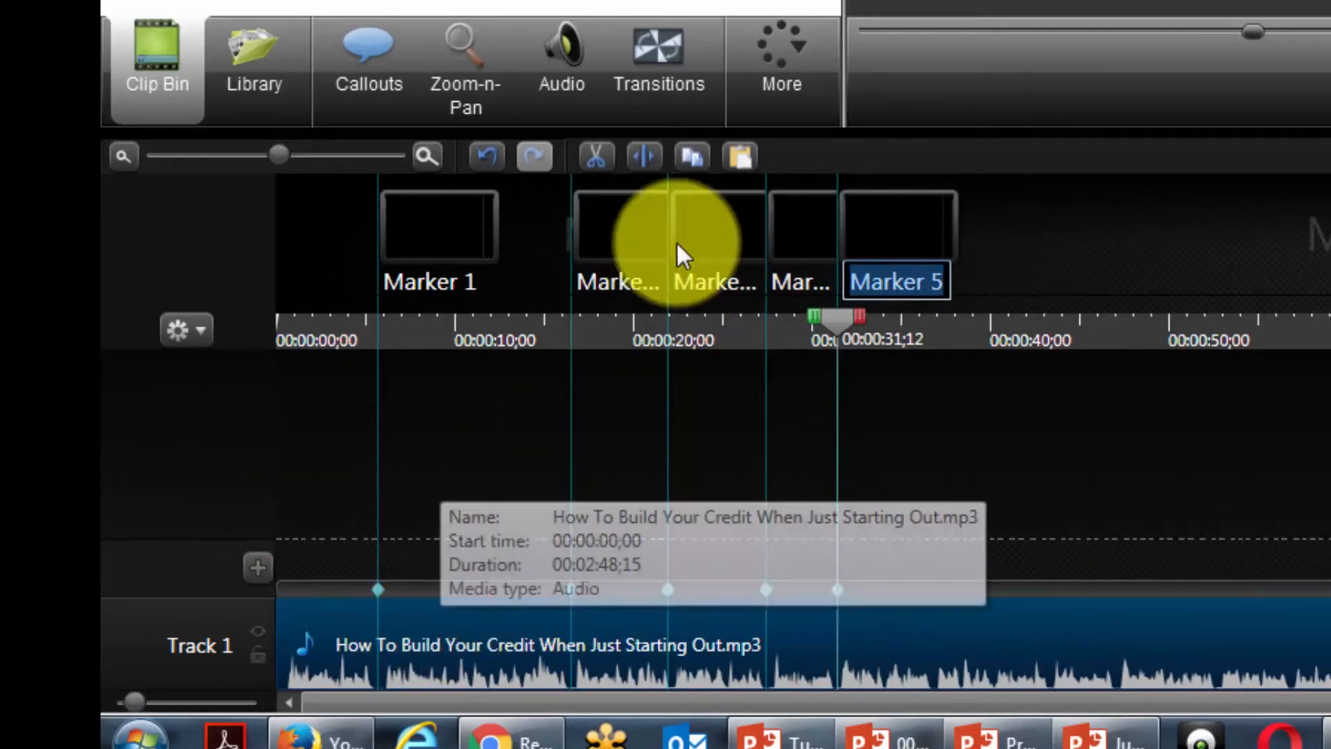
Bring the playhead back to 00:00:10;22 and add a marker there, between the first two markers
{"action": "left_click", "coordinate": [846, 316]}
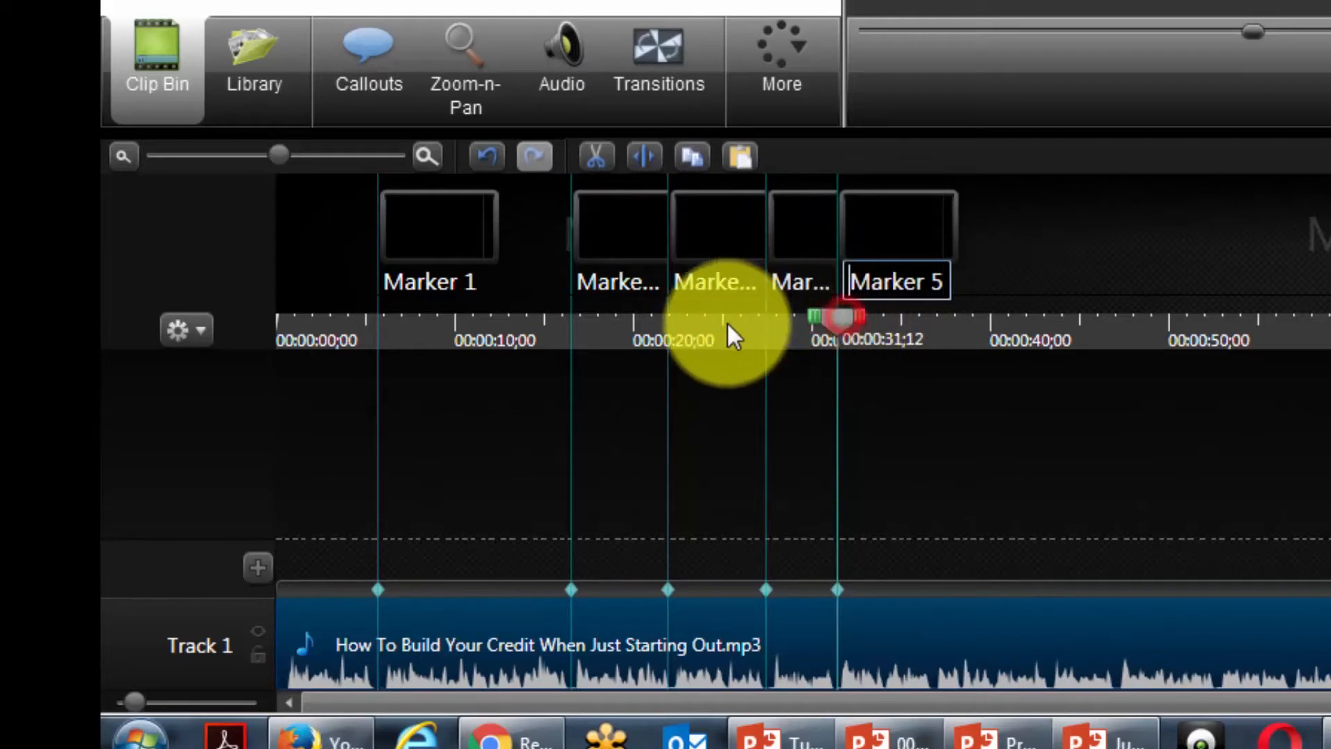
{"action": "left_click_drag", "start_coordinate": [853, 322], "coordinate": [476, 334]}
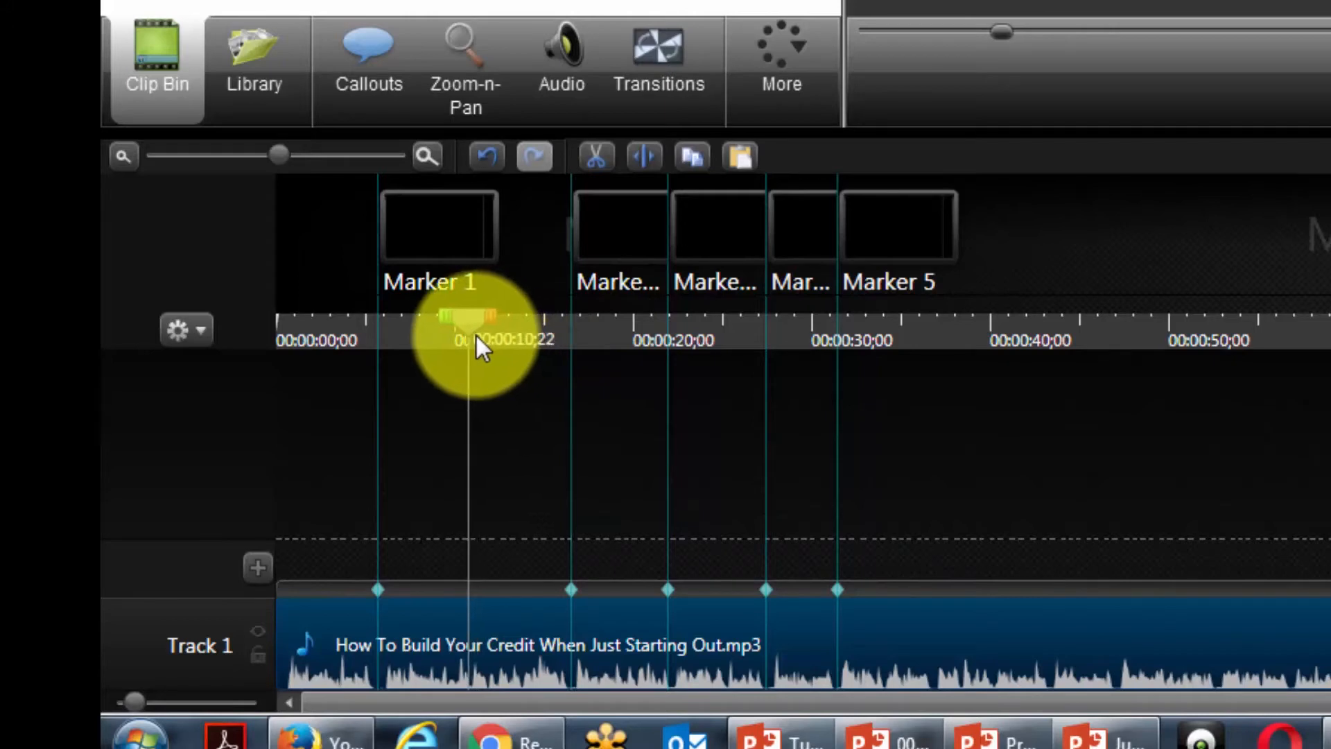
{"action": "left_click", "coordinate": [468, 588]}
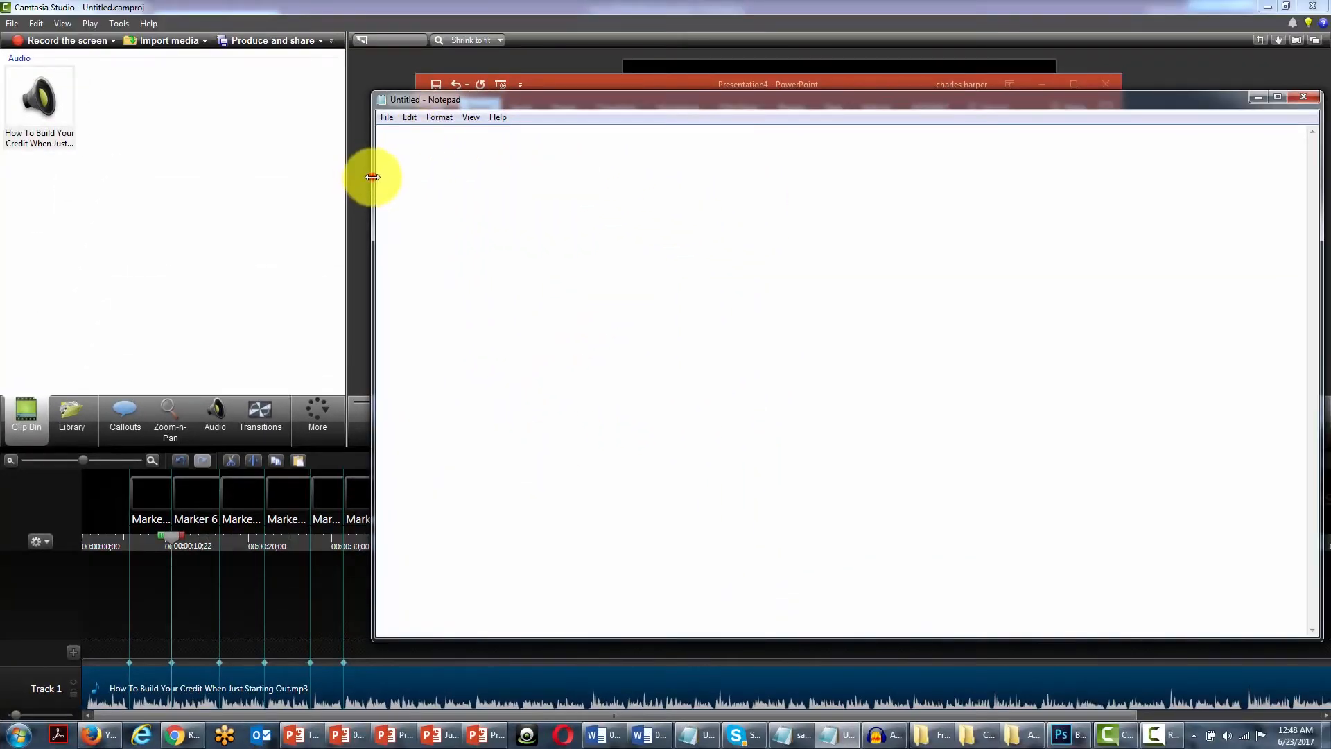
Return the audio playhead to the start, then shrink the blank Notepad window and place it over the Clip Bin
{"action": "left_click_drag", "start_coordinate": [373, 177], "coordinate": [756, 176]}
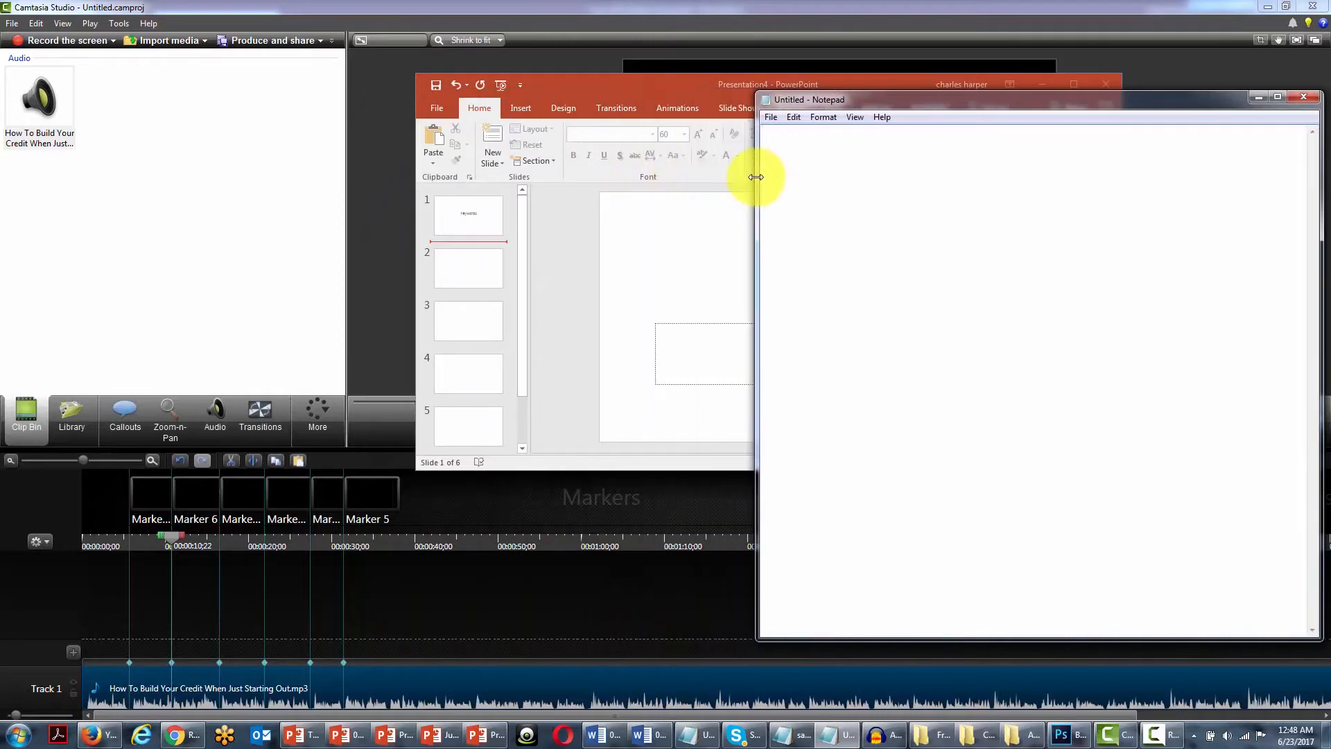
{"action": "left_click_drag", "start_coordinate": [169, 538], "coordinate": [86, 536]}
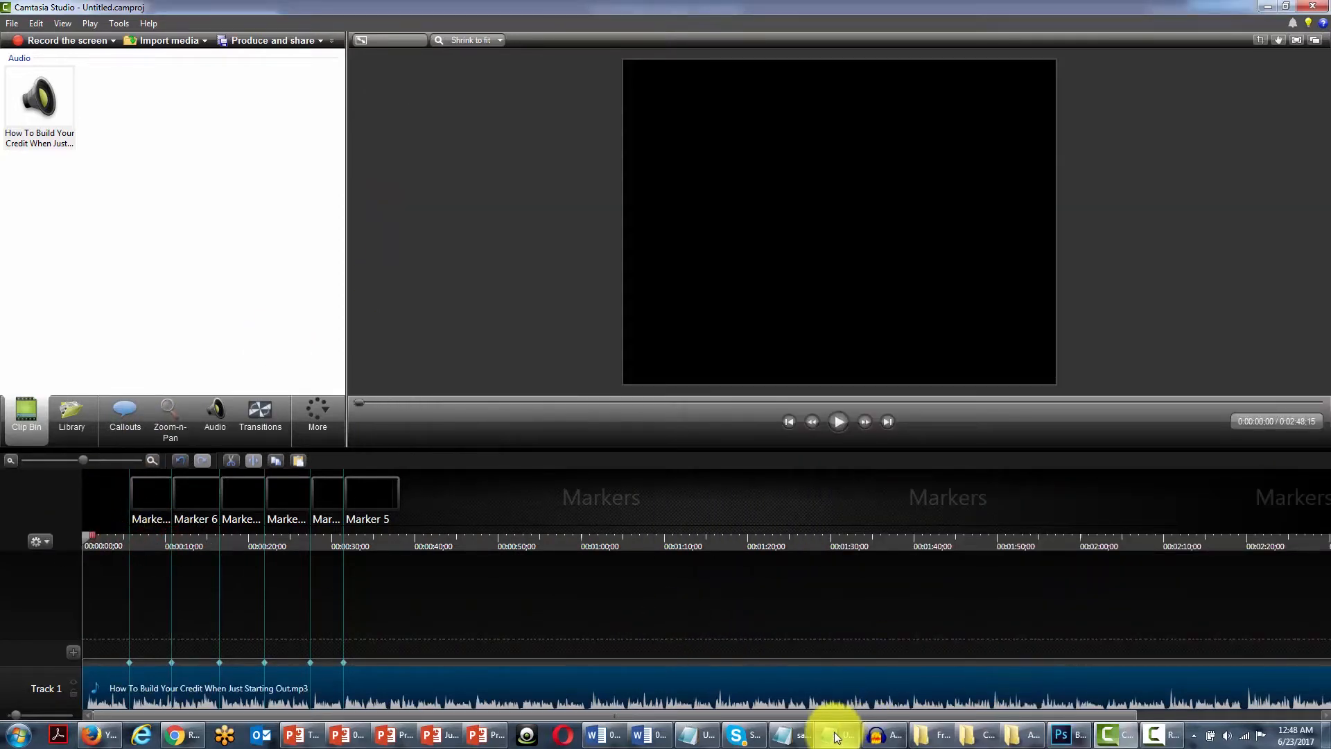
{"action": "mouse_move", "coordinate": [837, 735]}
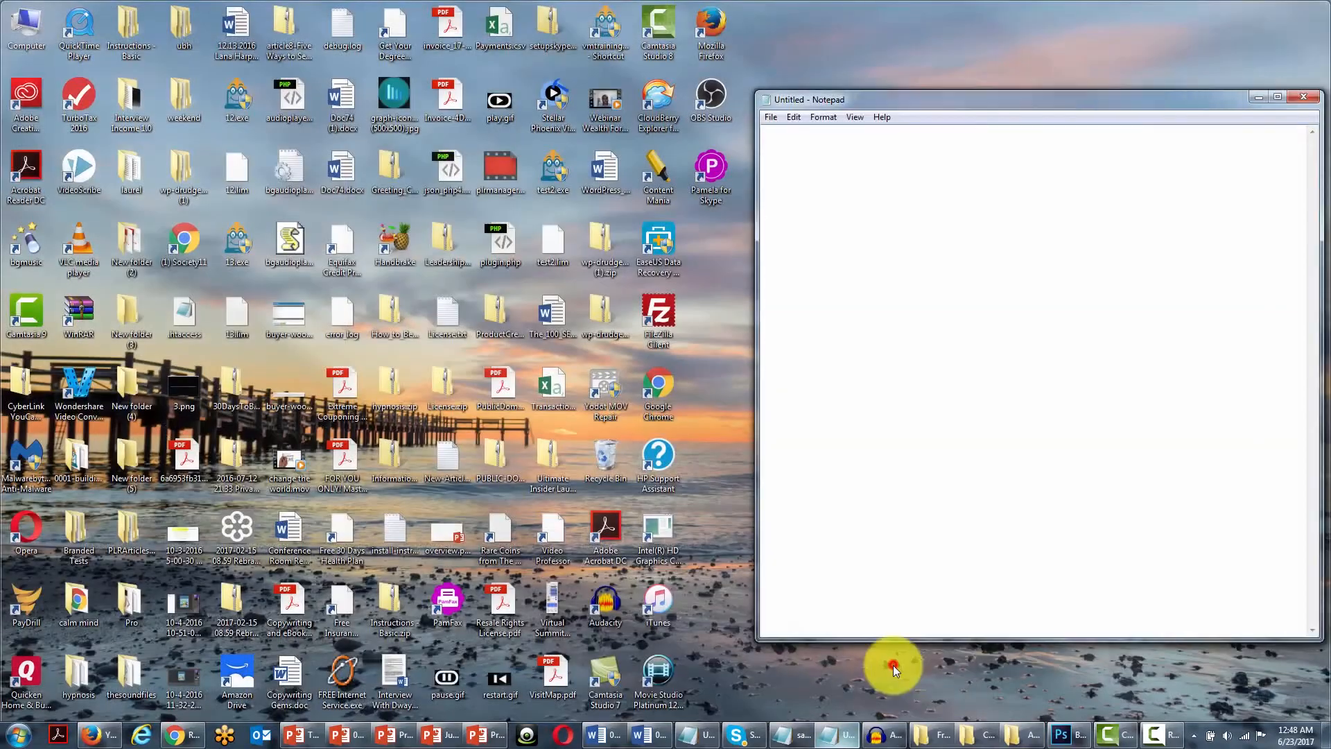
{"action": "left_click", "coordinate": [891, 665]}
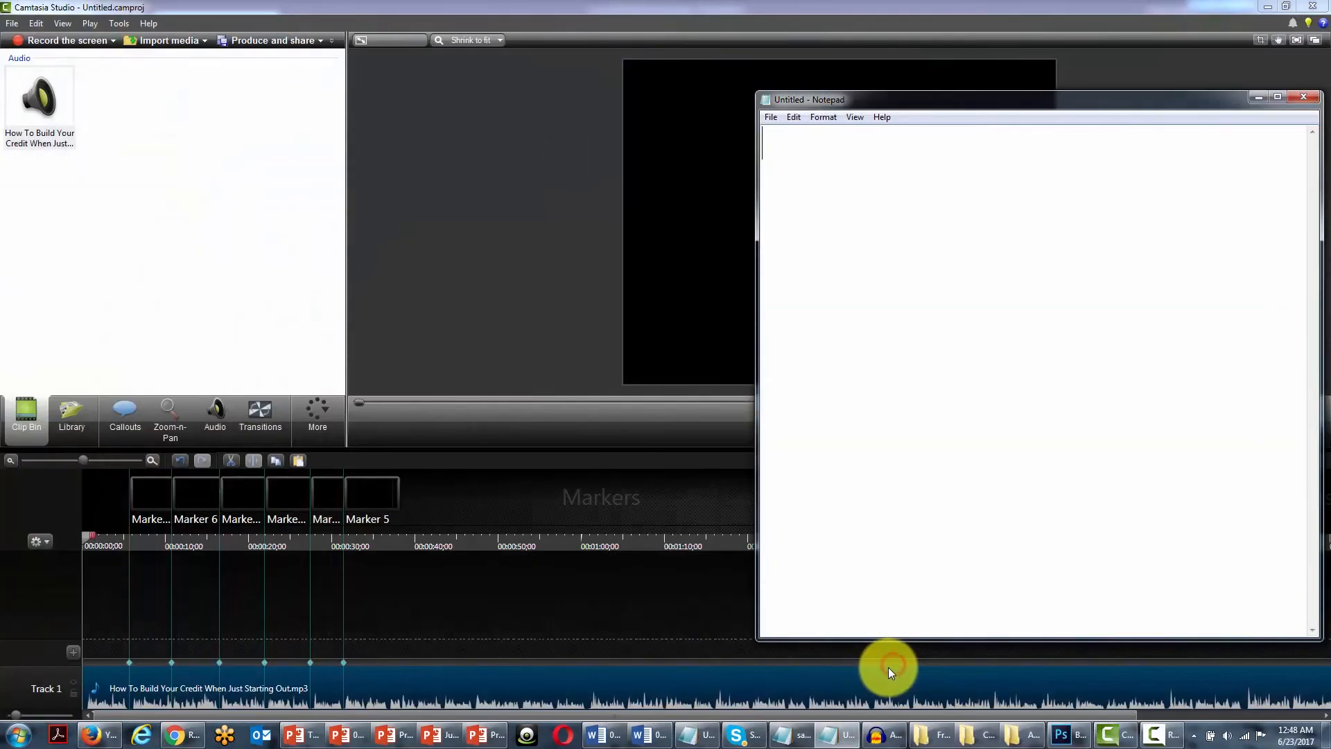
{"action": "left_click_drag", "start_coordinate": [952, 103], "coordinate": [661, 146]}
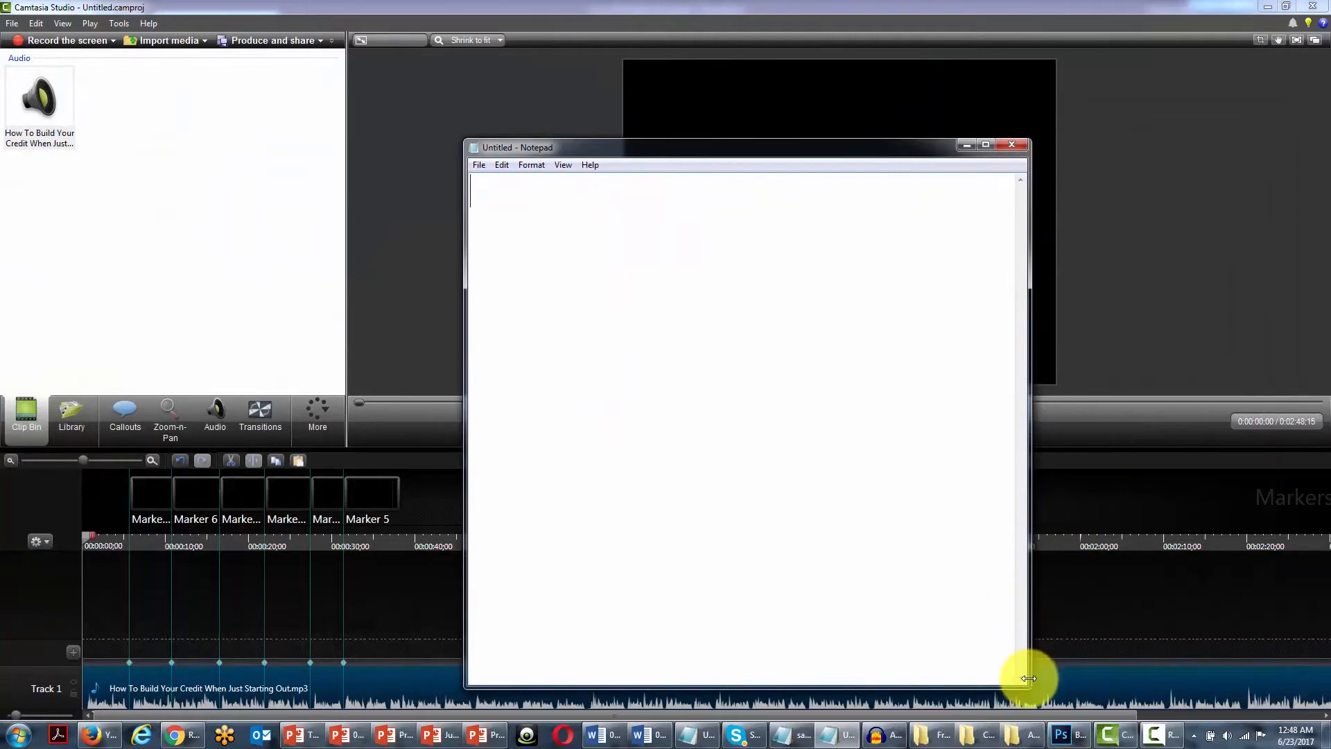
{"action": "left_click_drag", "start_coordinate": [1029, 680], "coordinate": [958, 624]}
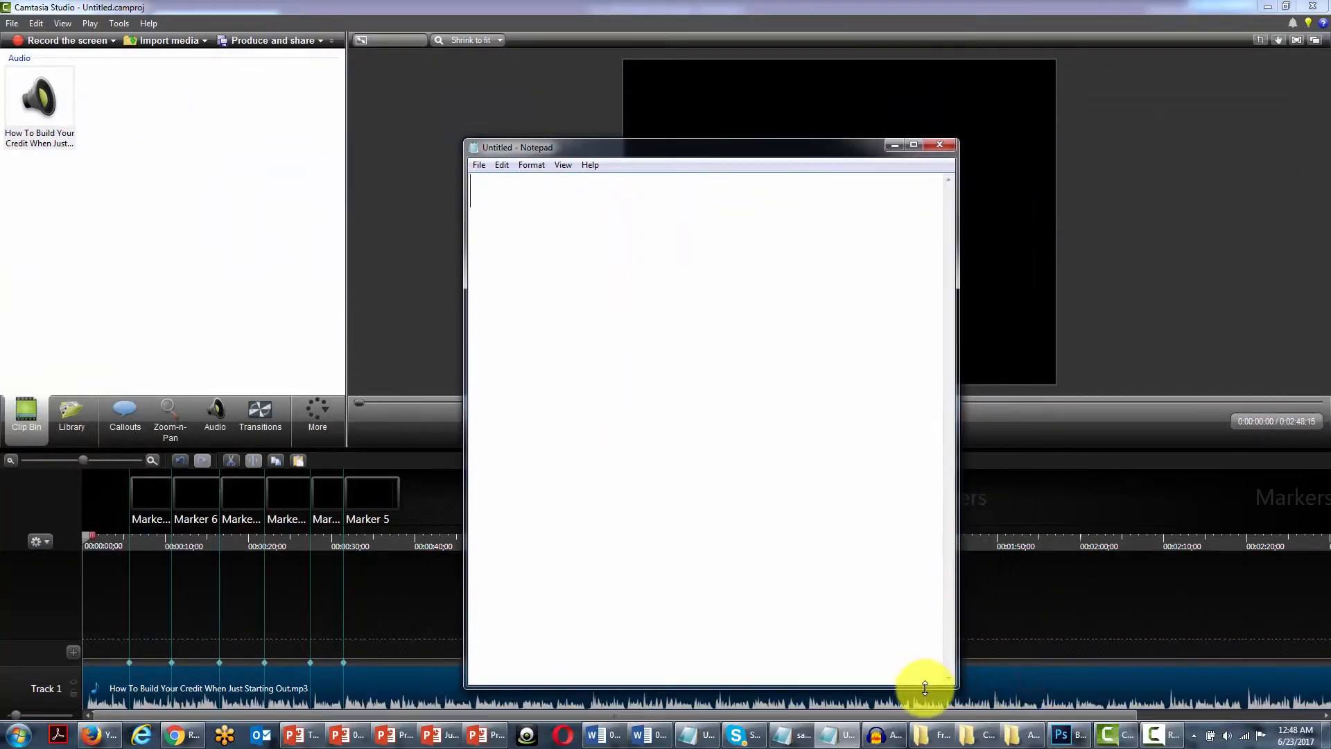
{"action": "left_click_drag", "start_coordinate": [925, 677], "coordinate": [890, 494]}
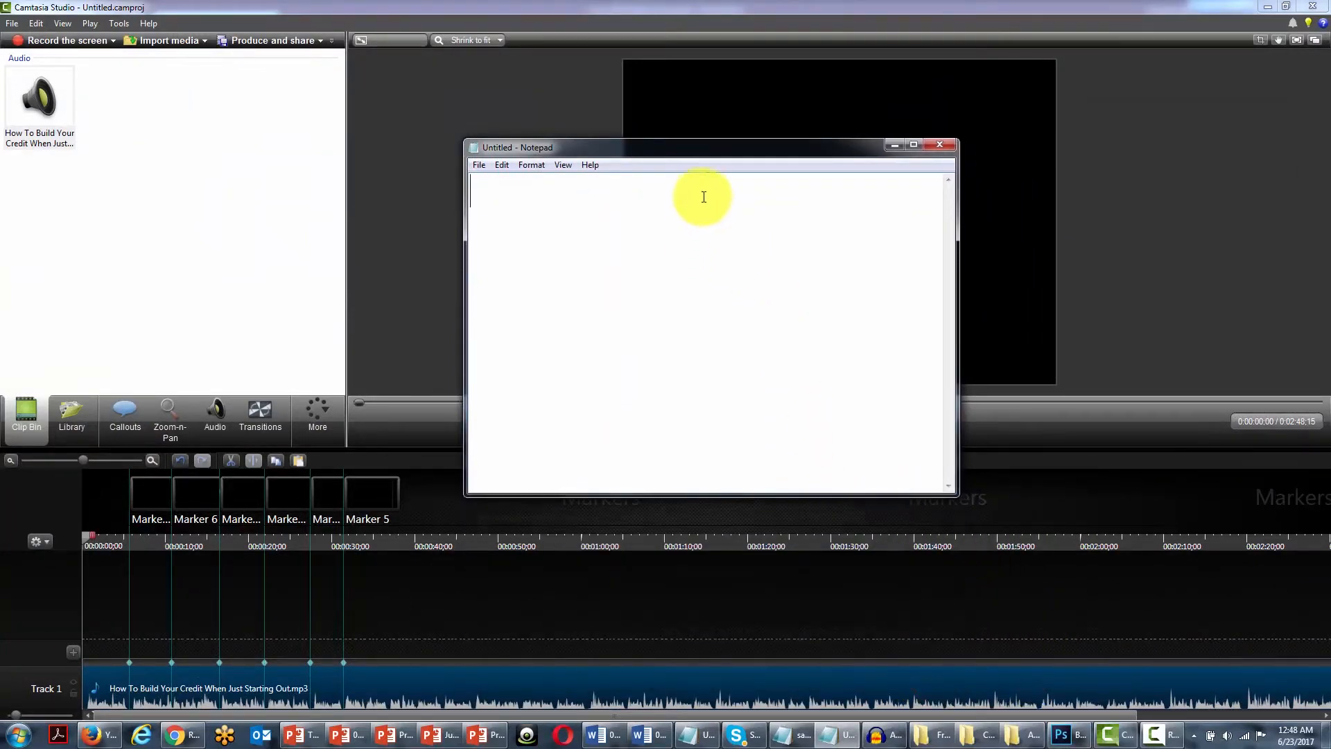
{"action": "left_click_drag", "start_coordinate": [685, 147], "coordinate": [234, 58]}
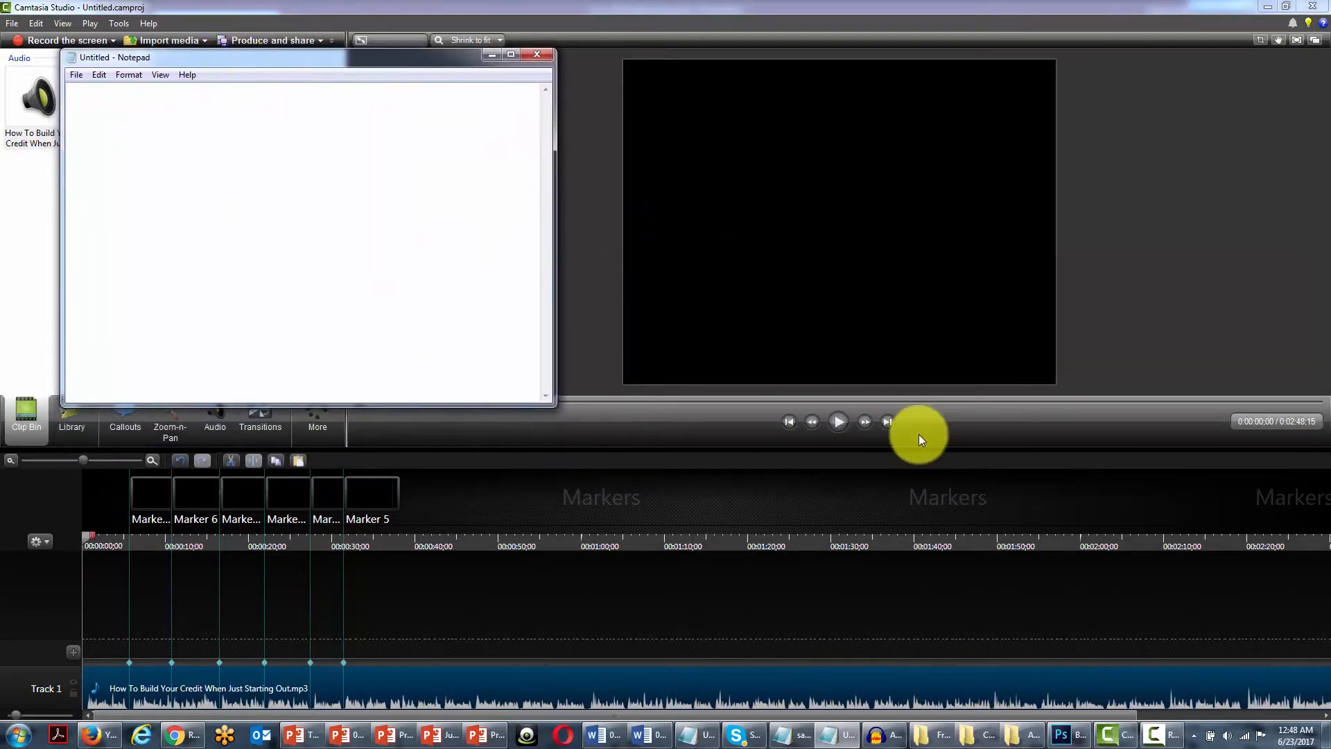
Play the first audio section up to 00:00:05;12 and note "misconception" and "college" in Notepad under the number 1
{"action": "left_click", "coordinate": [839, 423]}
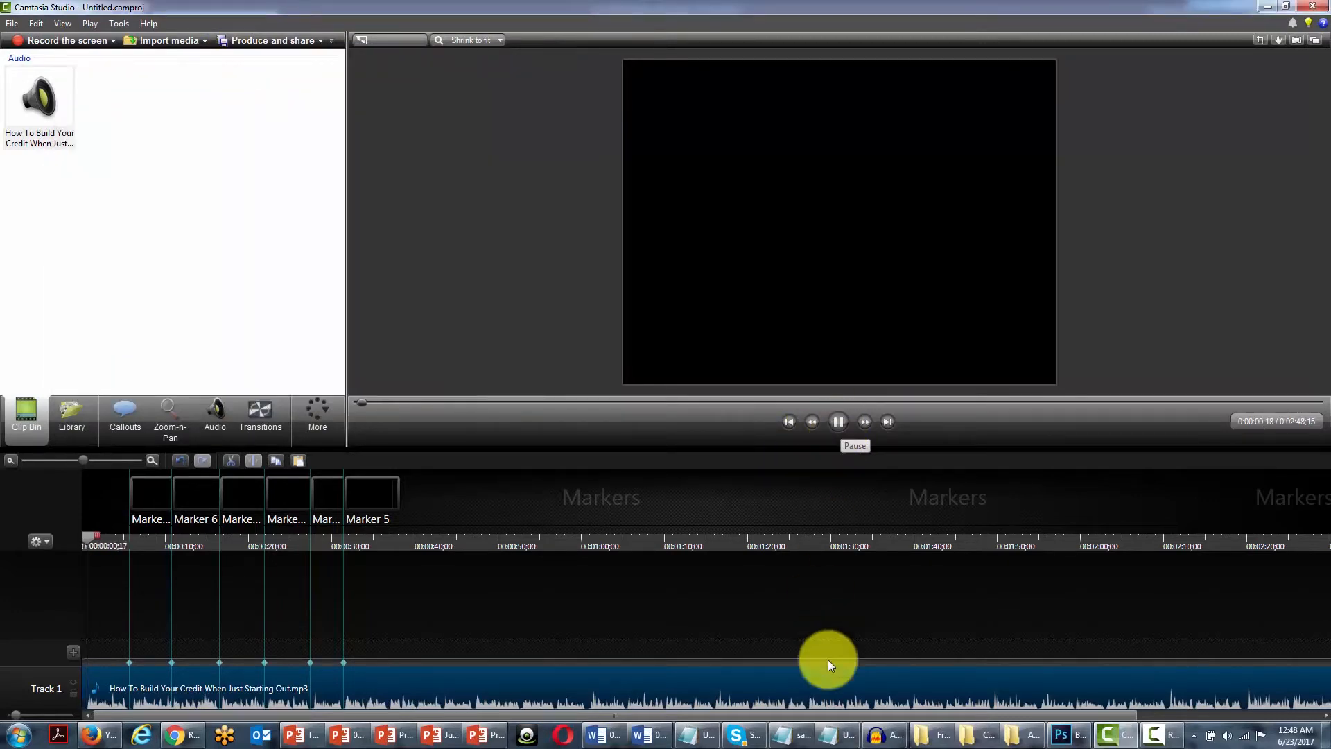
{"action": "left_click", "coordinate": [842, 735]}
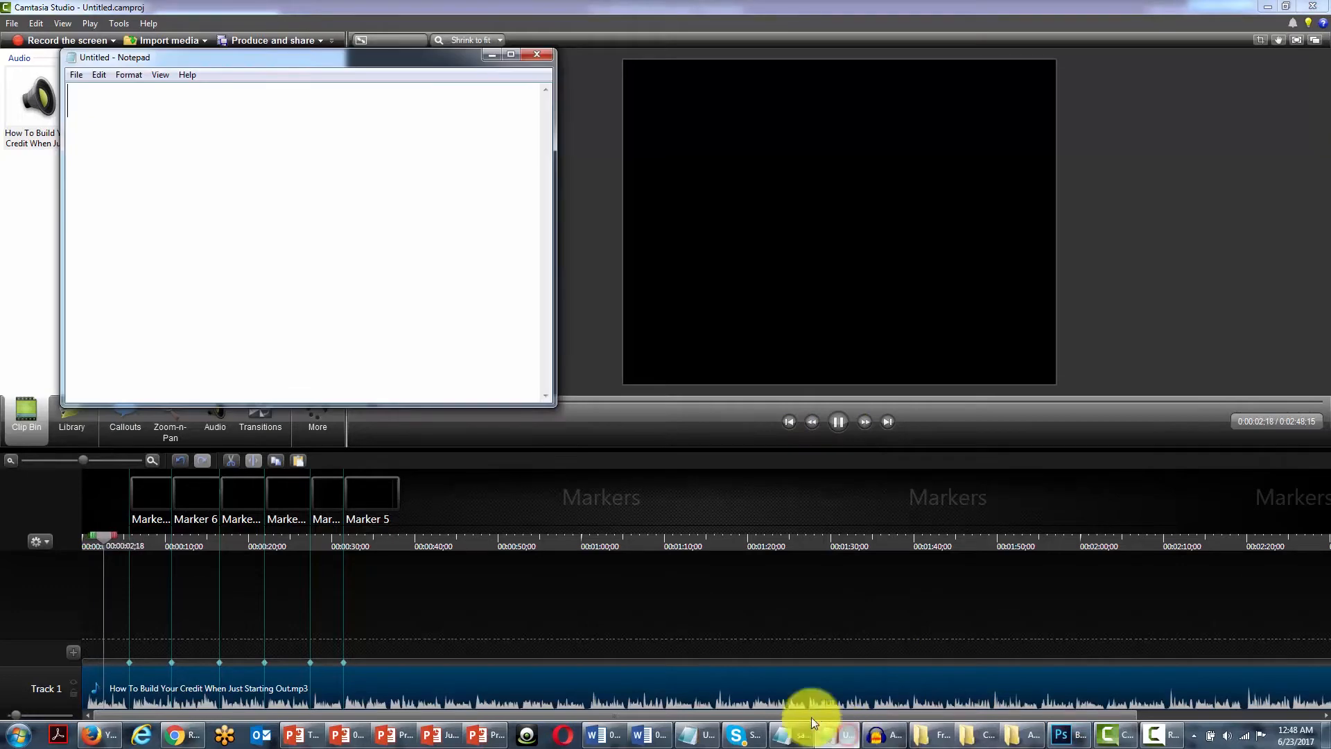
{"action": "left_click", "coordinate": [838, 422]}
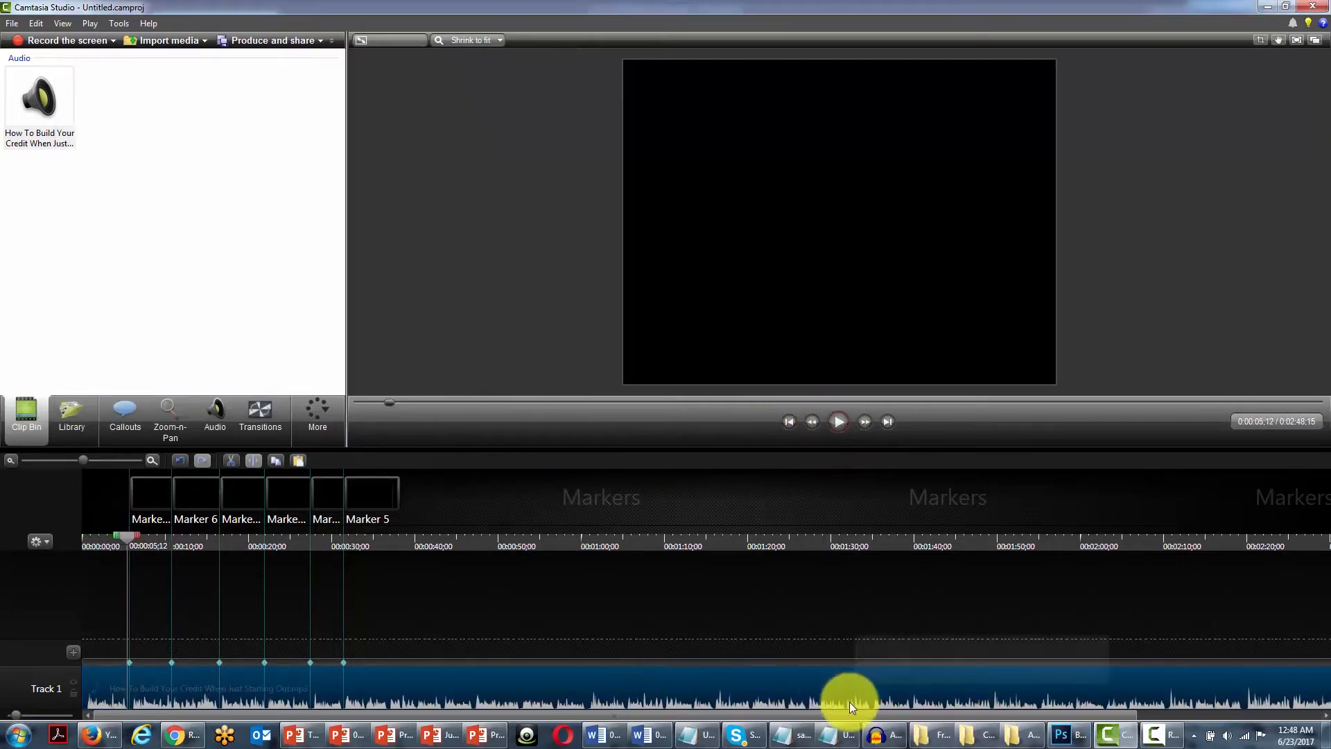
{"action": "left_click", "coordinate": [829, 735]}
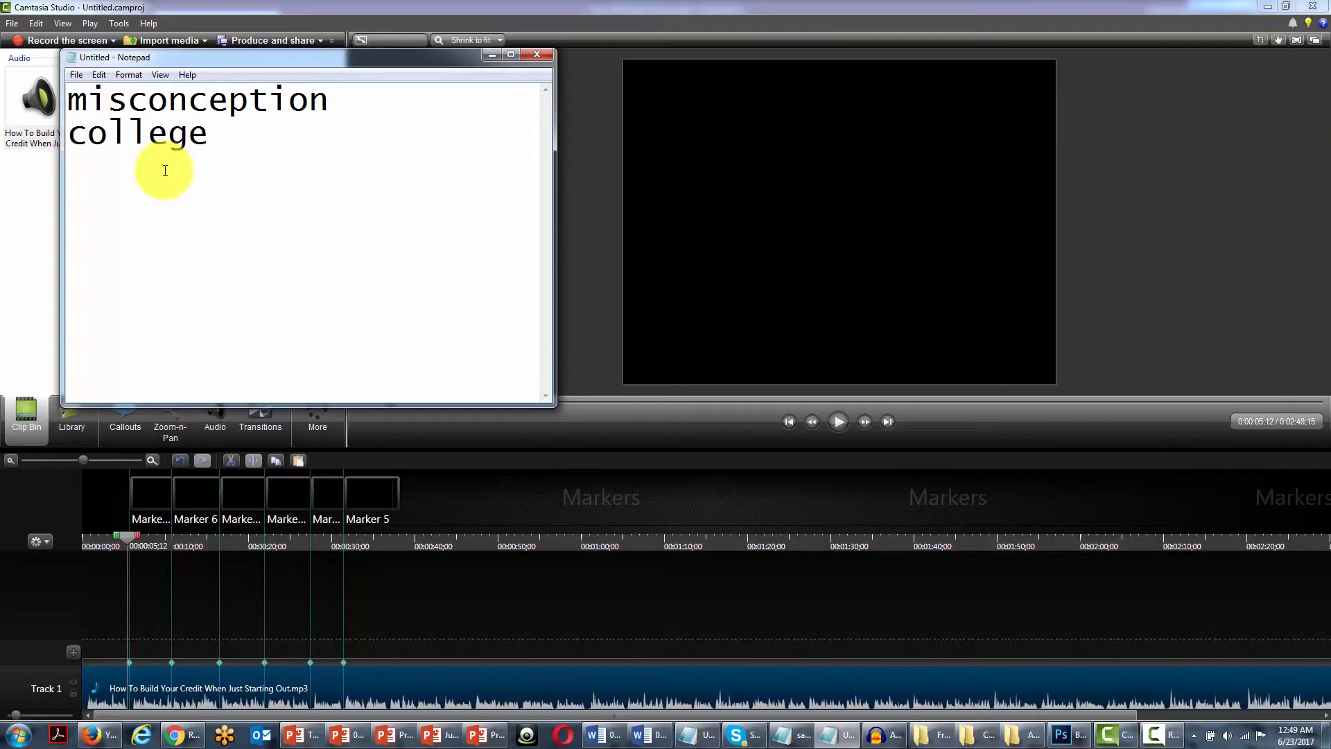
{"action": "key", "text": "Return"}
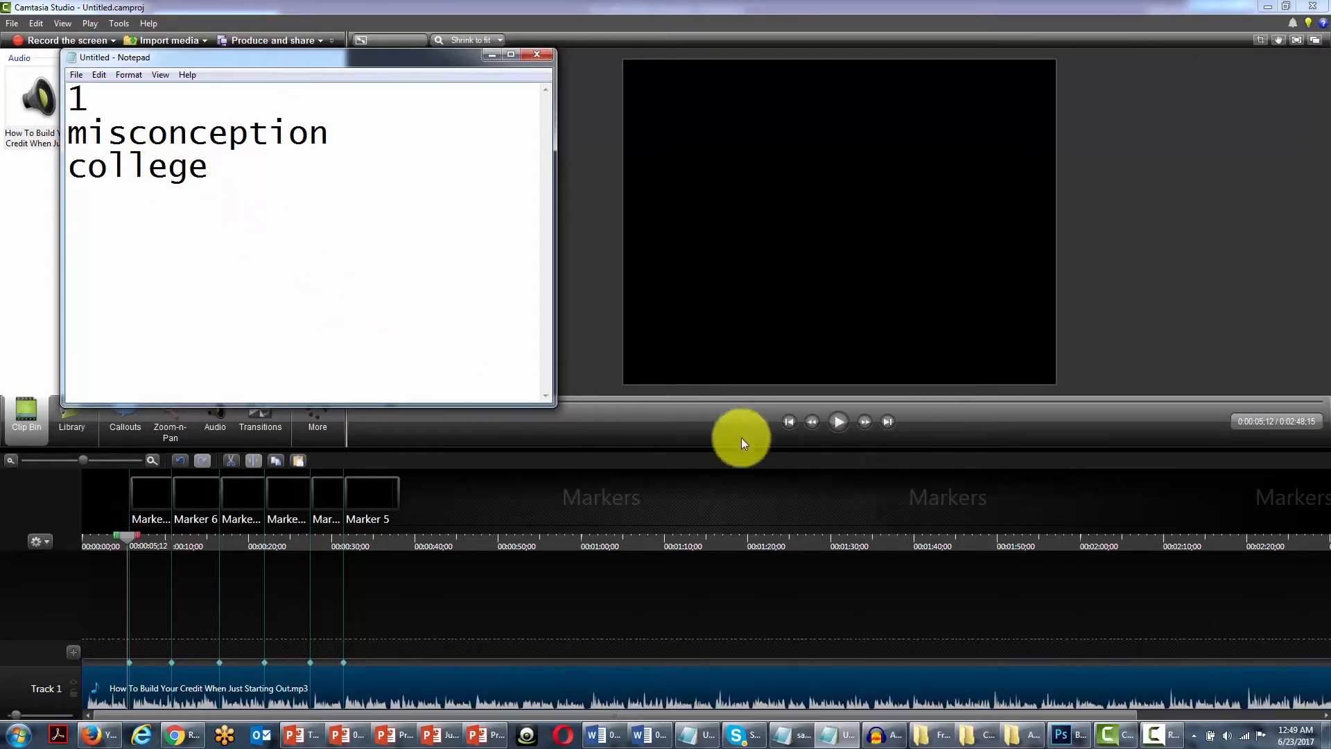
Play the second audio section up to 00:00:11;02 and note "after" and "credit card" in Notepad under the number 2
{"action": "left_click", "coordinate": [834, 422]}
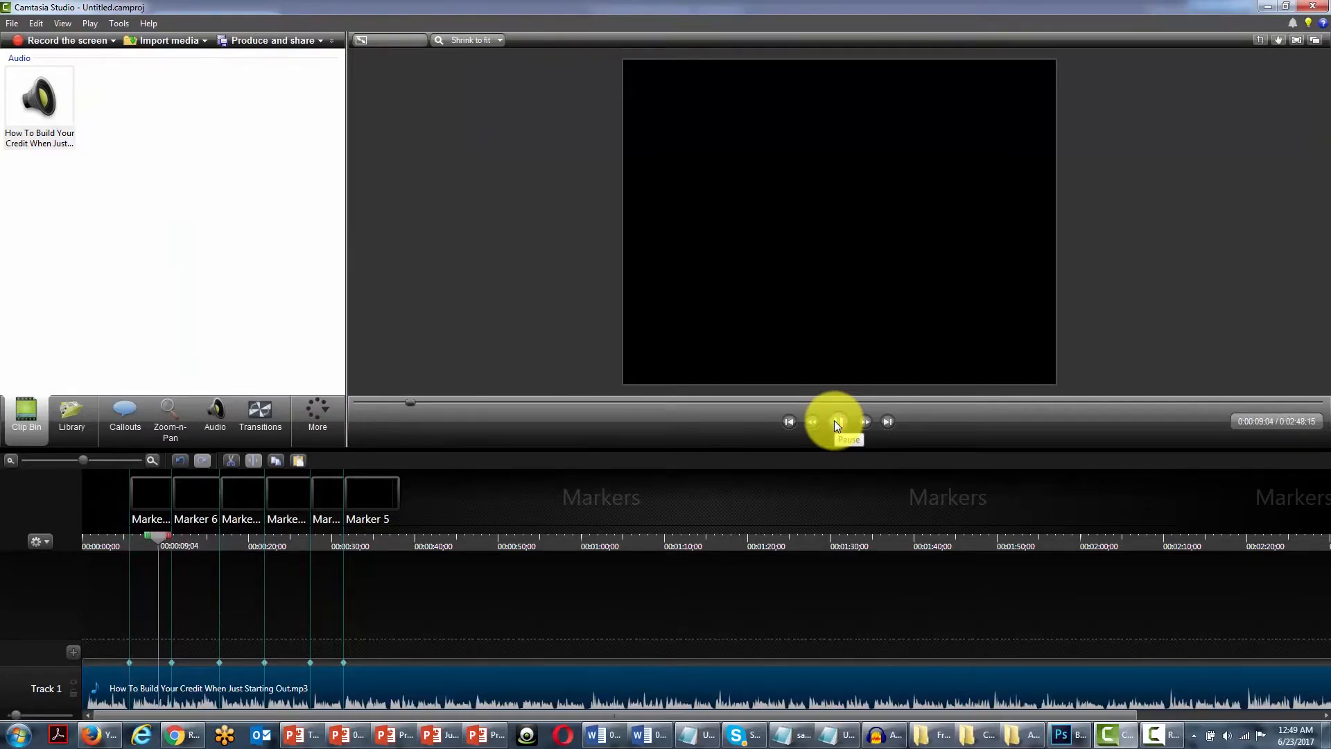
{"action": "left_click", "coordinate": [835, 422]}
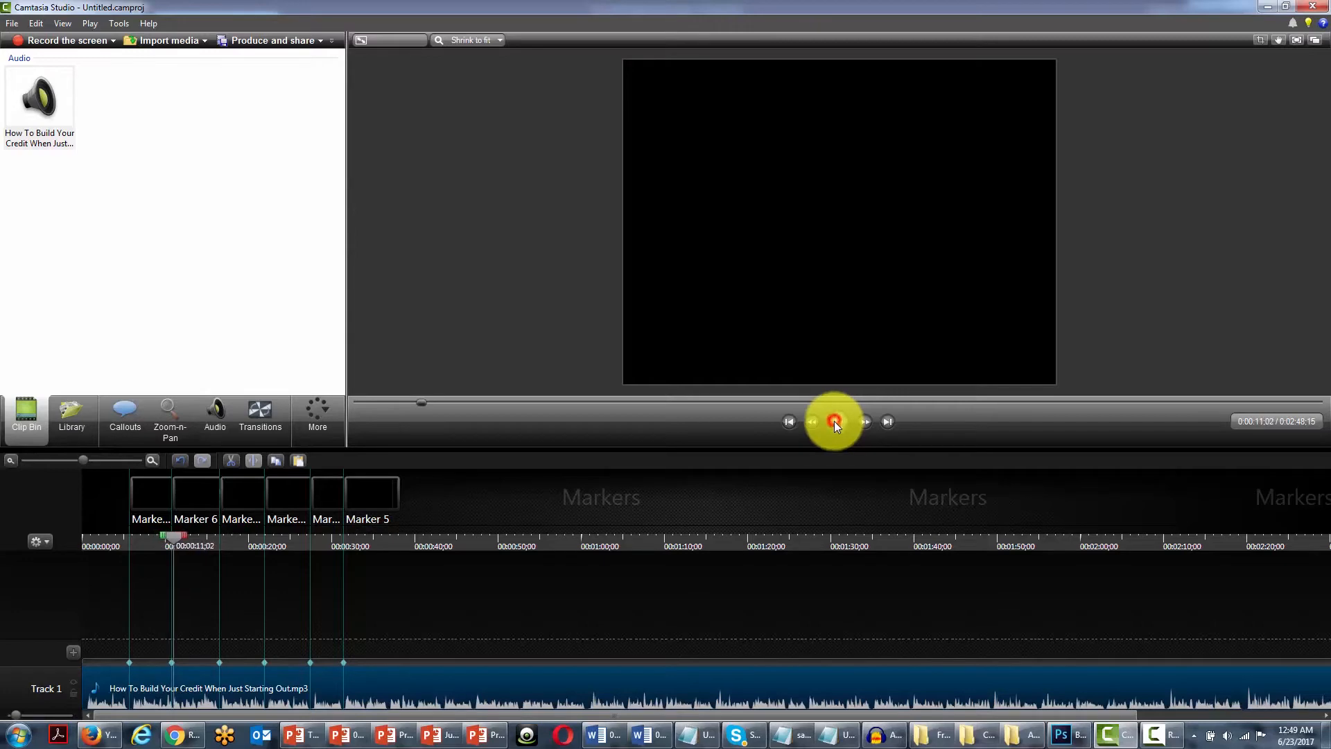
{"action": "left_click", "coordinate": [835, 733]}
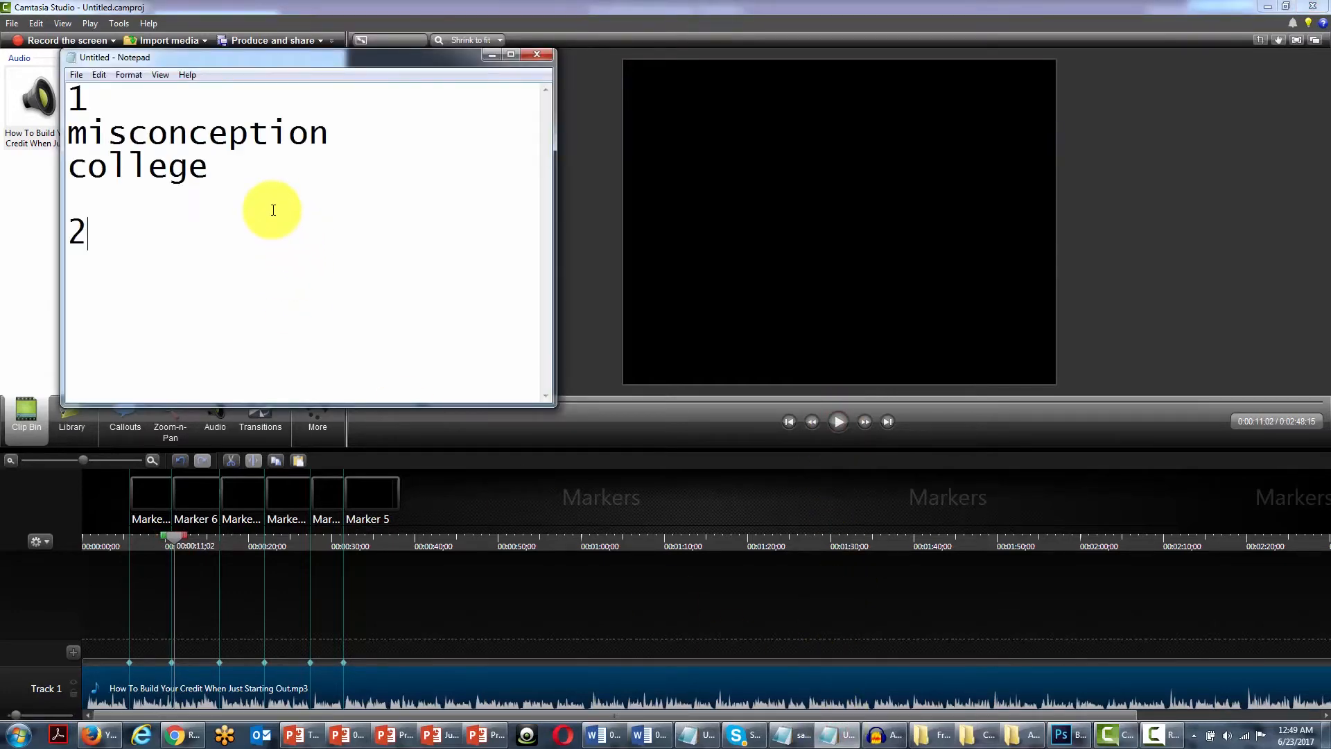
{"action": "type", "text": "fter"}
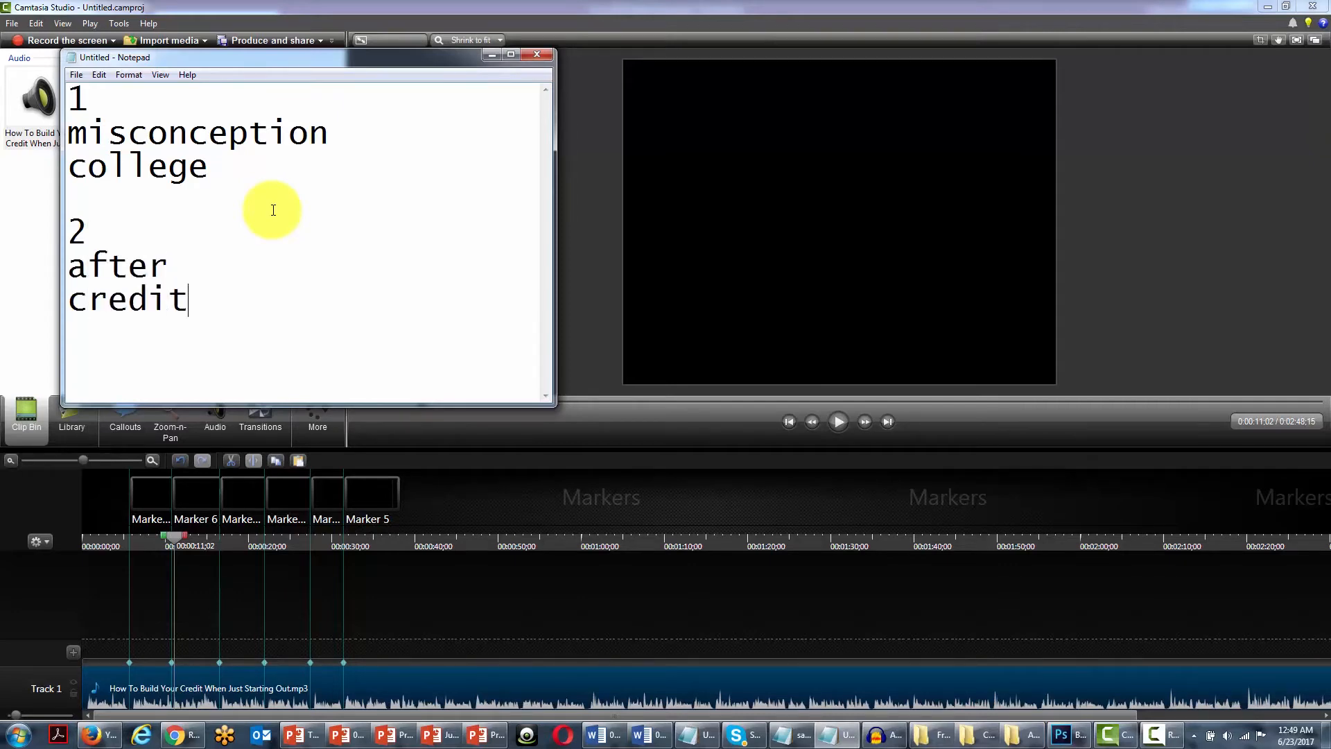
{"action": "type", "text": " credit card"}
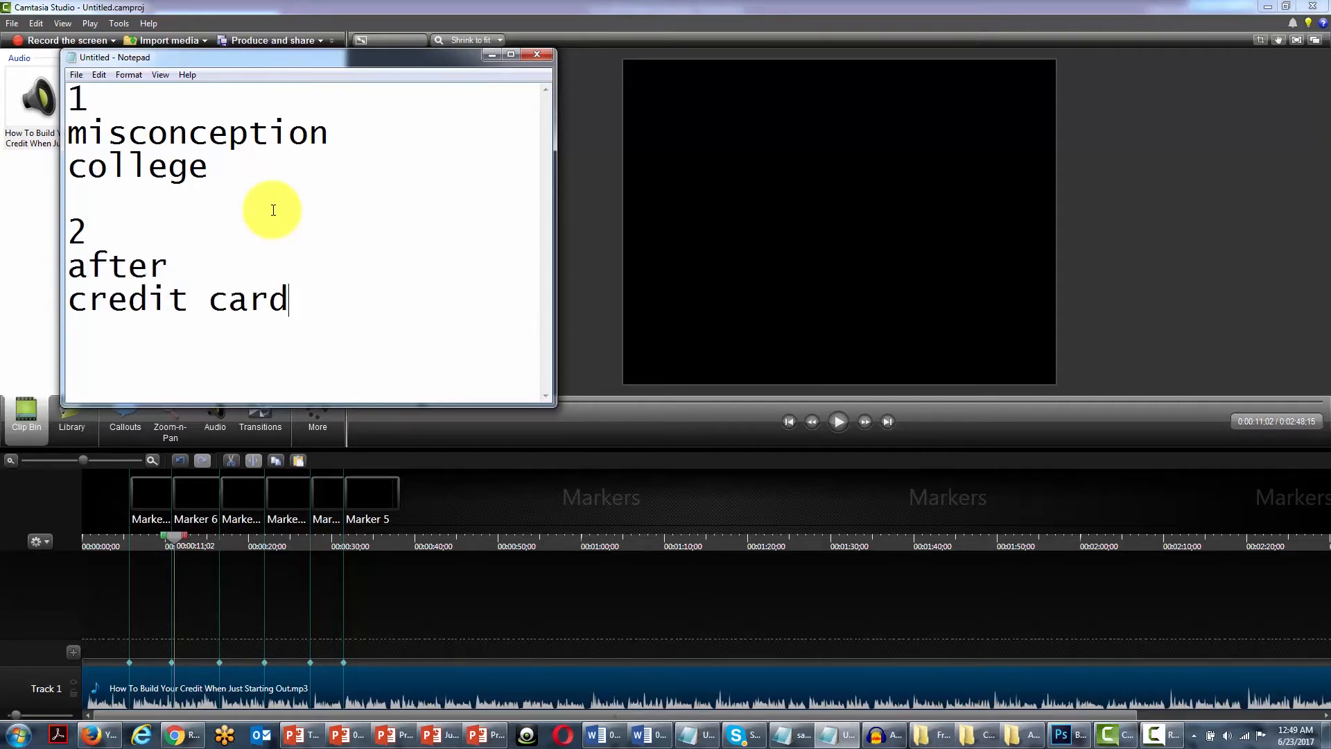
Play the third audio section up to 00:00:16;16 and note "prevent" and "getting a line of credit" in Notepad under the number 3
{"action": "type", "text": "  3"}
{"action": "key", "text": "Return"}
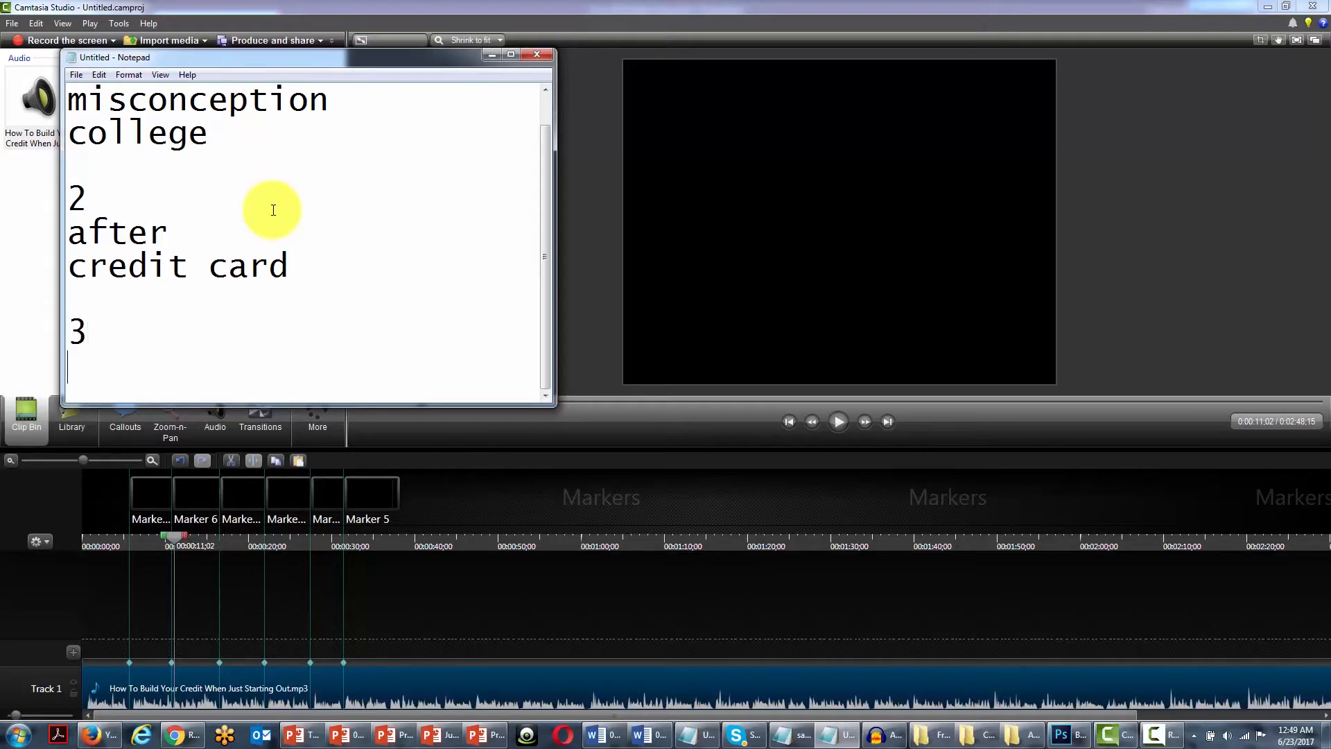
{"action": "left_click", "coordinate": [834, 423]}
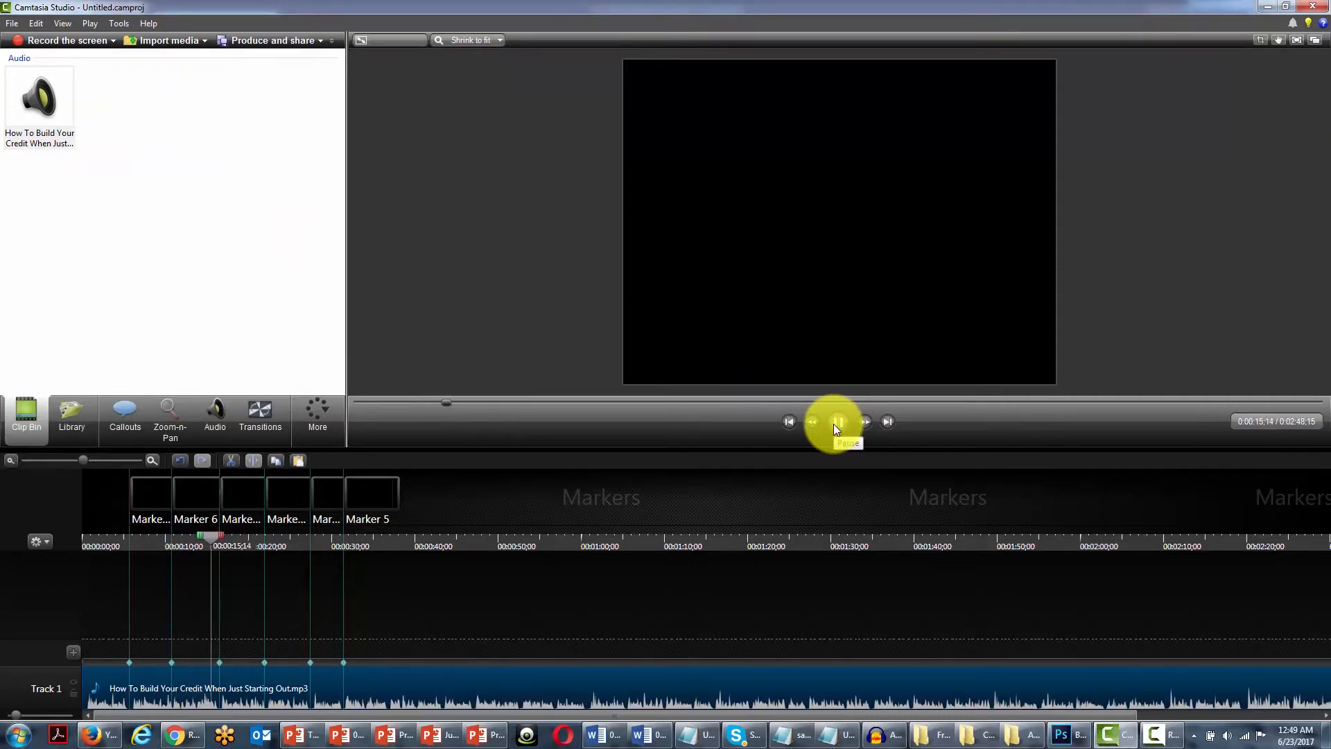
{"action": "left_click", "coordinate": [834, 423]}
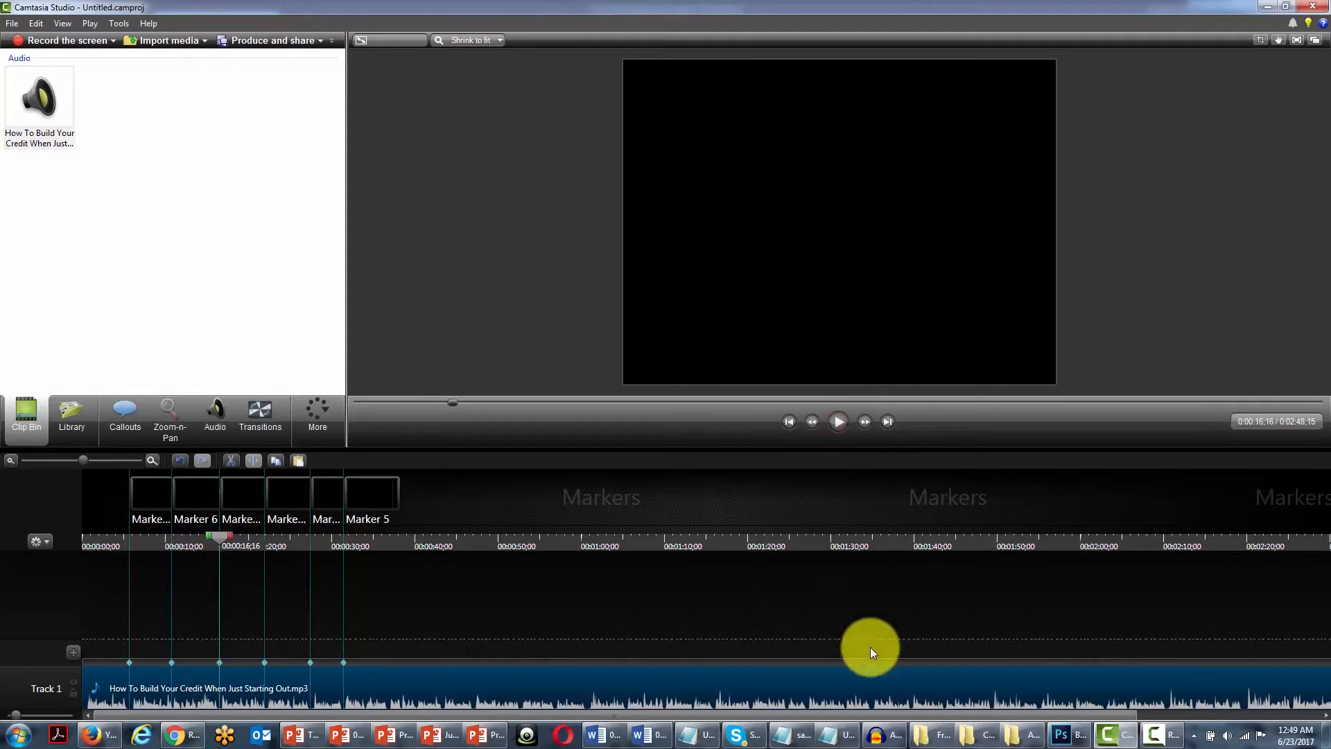
{"action": "left_click", "coordinate": [841, 734]}
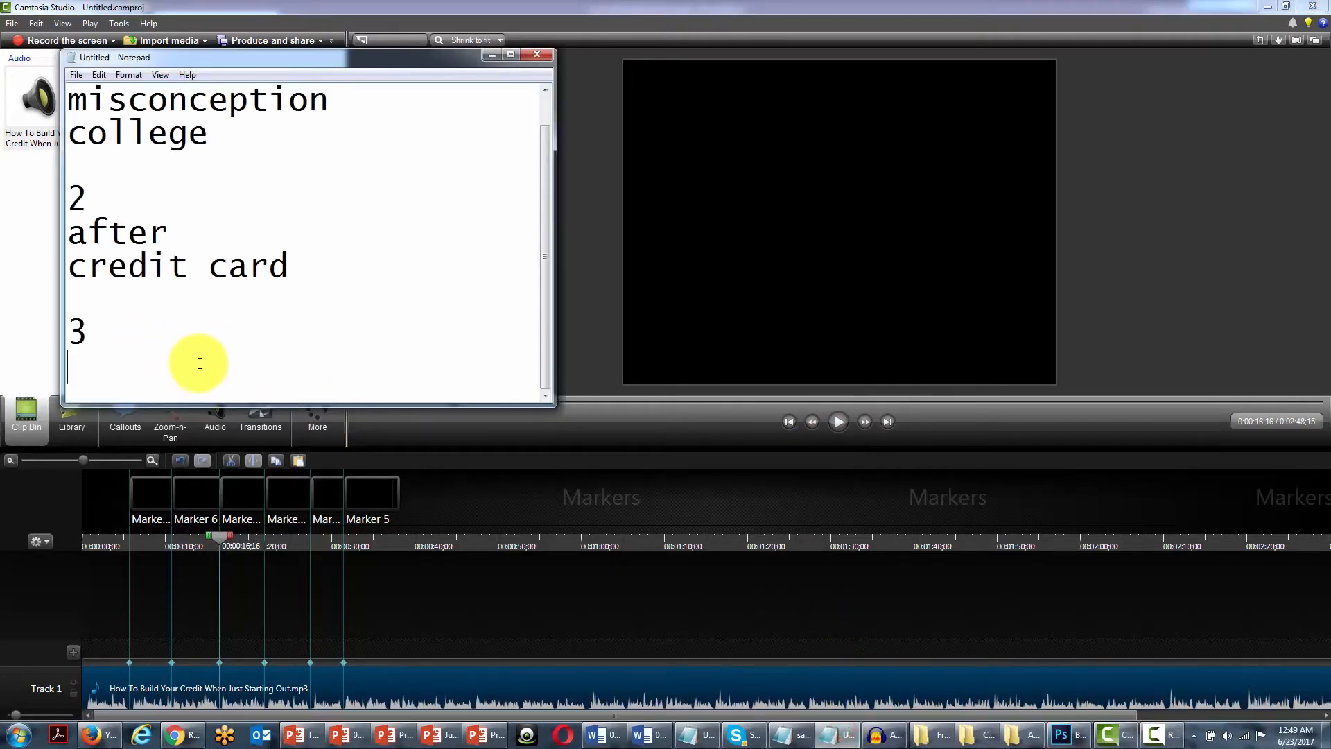
{"action": "type", "text": "preven"}
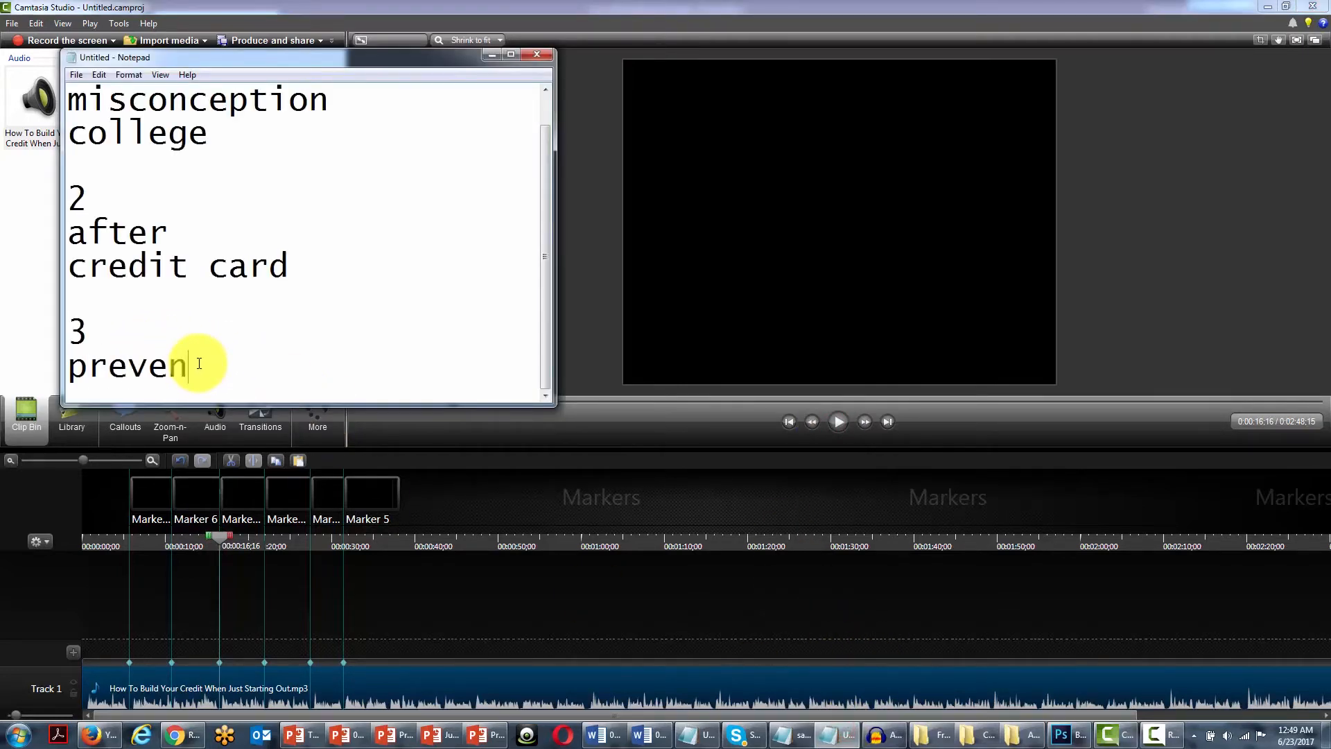
{"action": "type", "text": "t"}
{"action": "key", "text": "Return"}
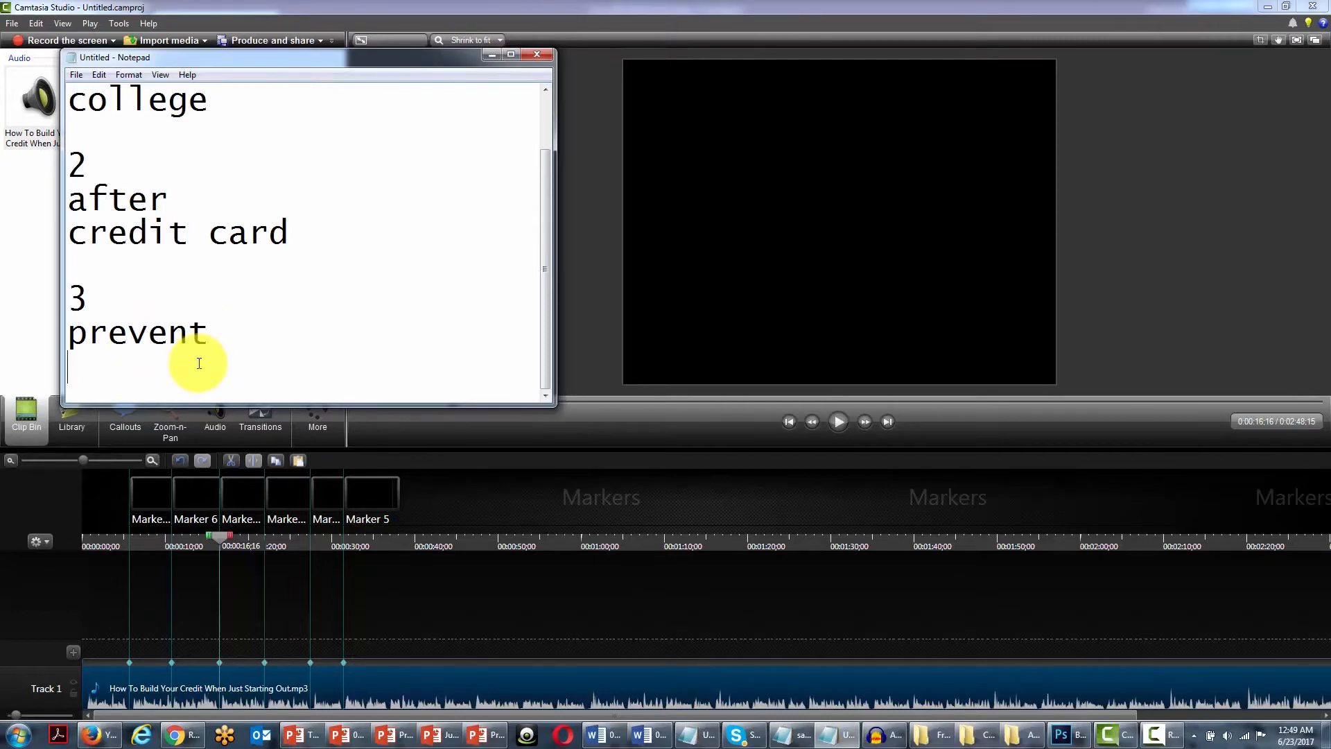
{"action": "type", "text": "getting a "}
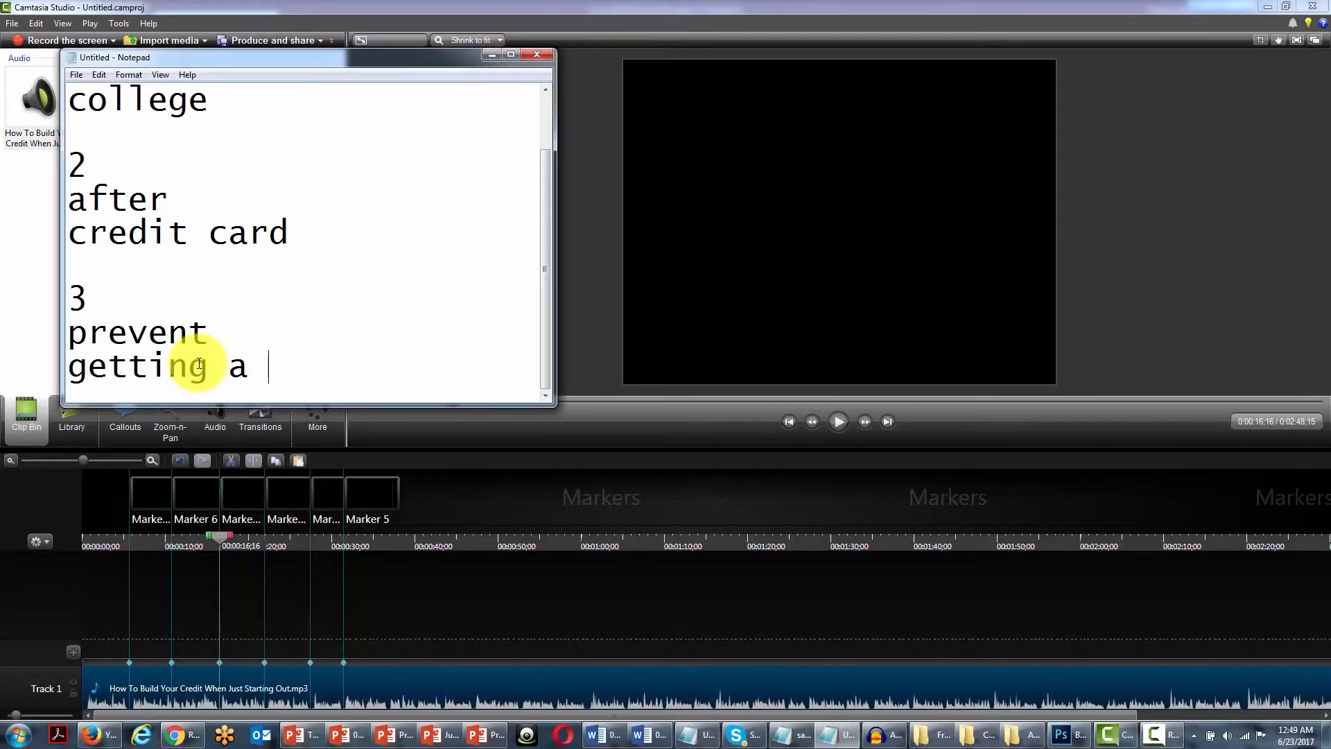
{"action": "type", "text": "line of cr"}
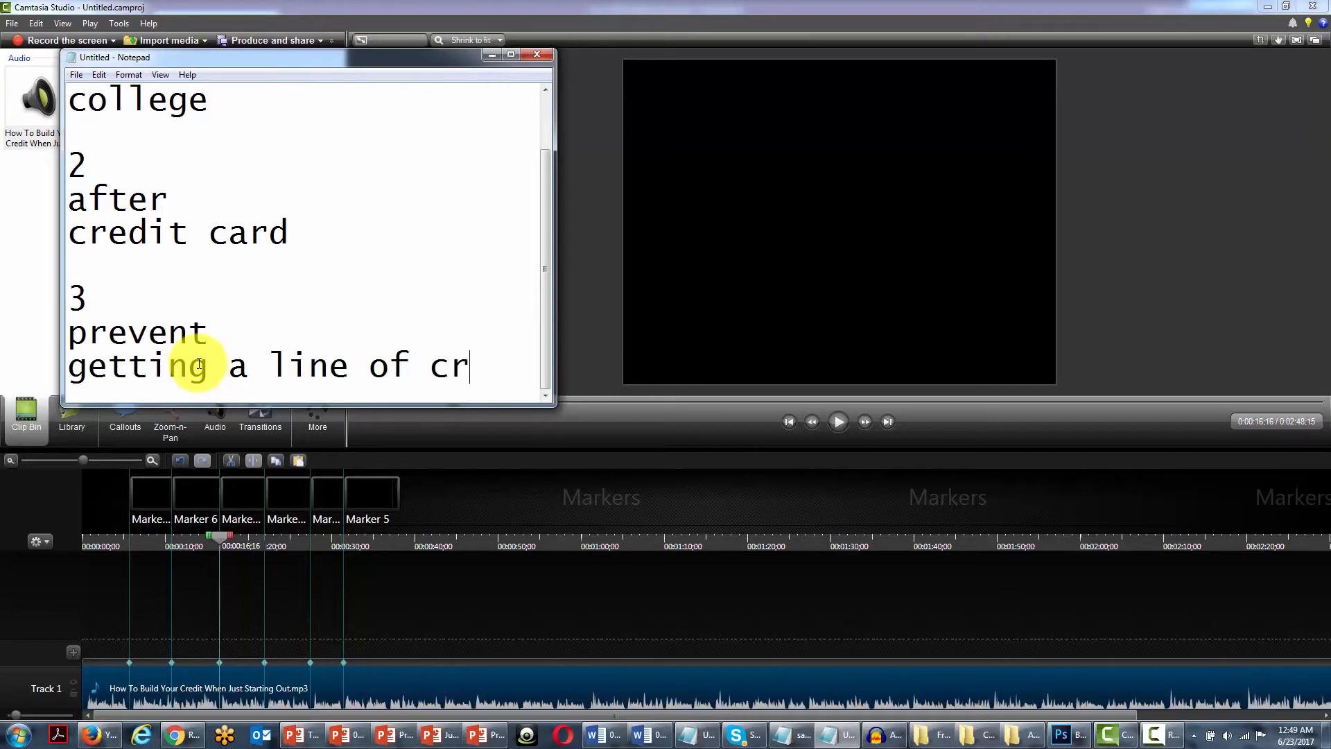
{"action": "type", "text": "edit"}
Start a new Notepad entry with the number 4 and play the fourth audio section up to 00:00:22;04
{"action": "key", "text": "Return"}
{"action": "key", "text": "Return"}
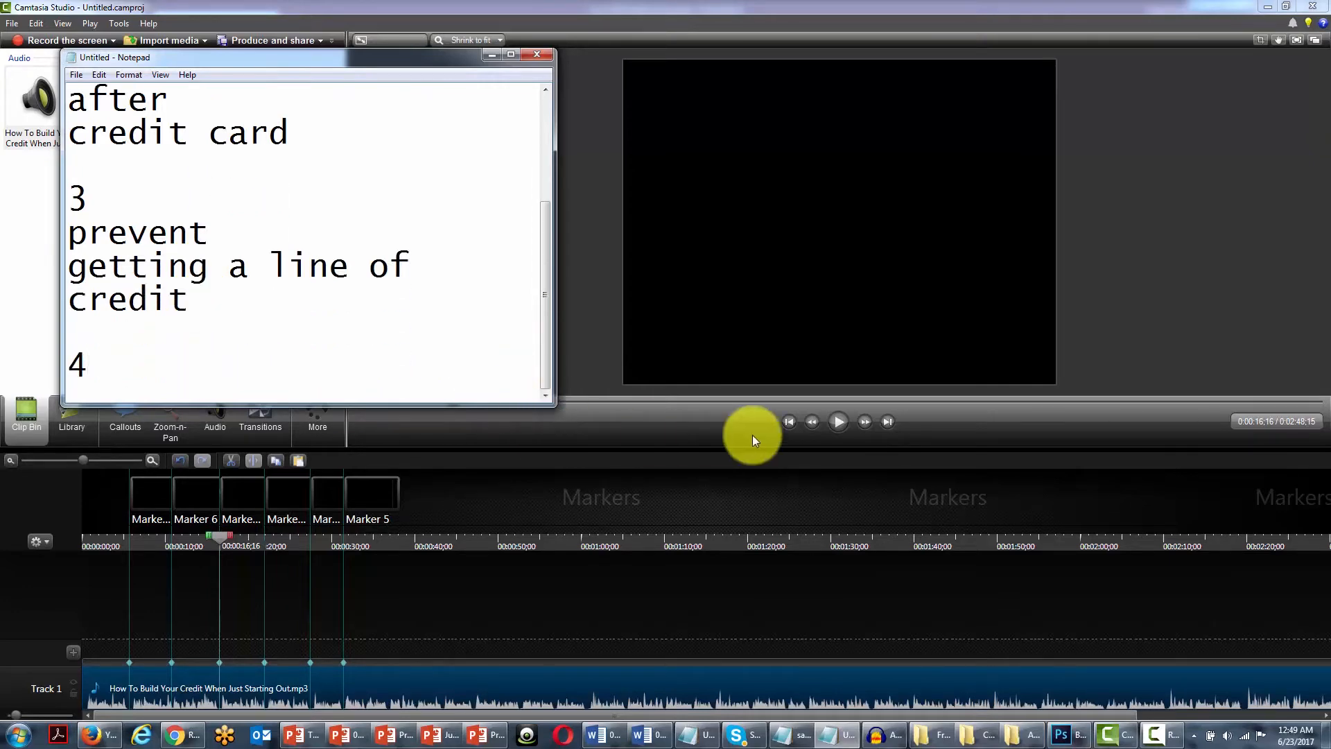
{"action": "left_click", "coordinate": [843, 424]}
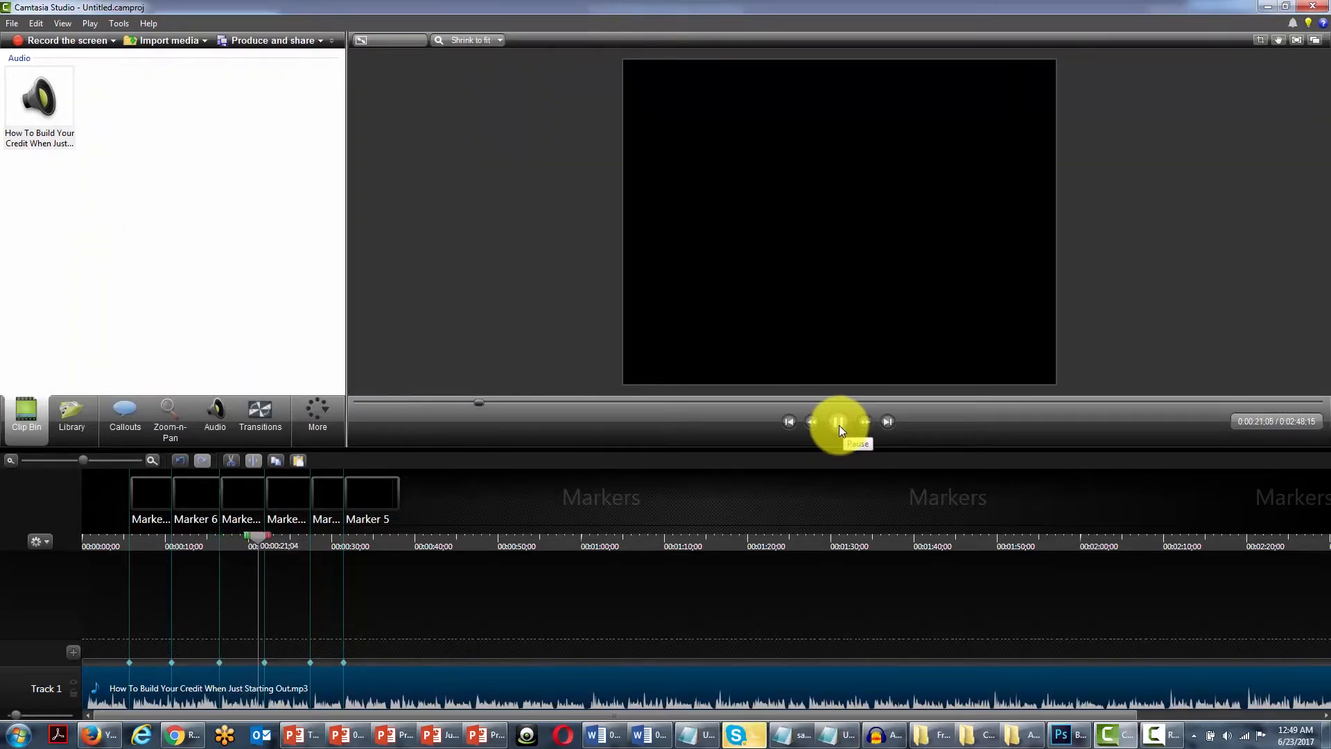
{"action": "left_click", "coordinate": [839, 426]}
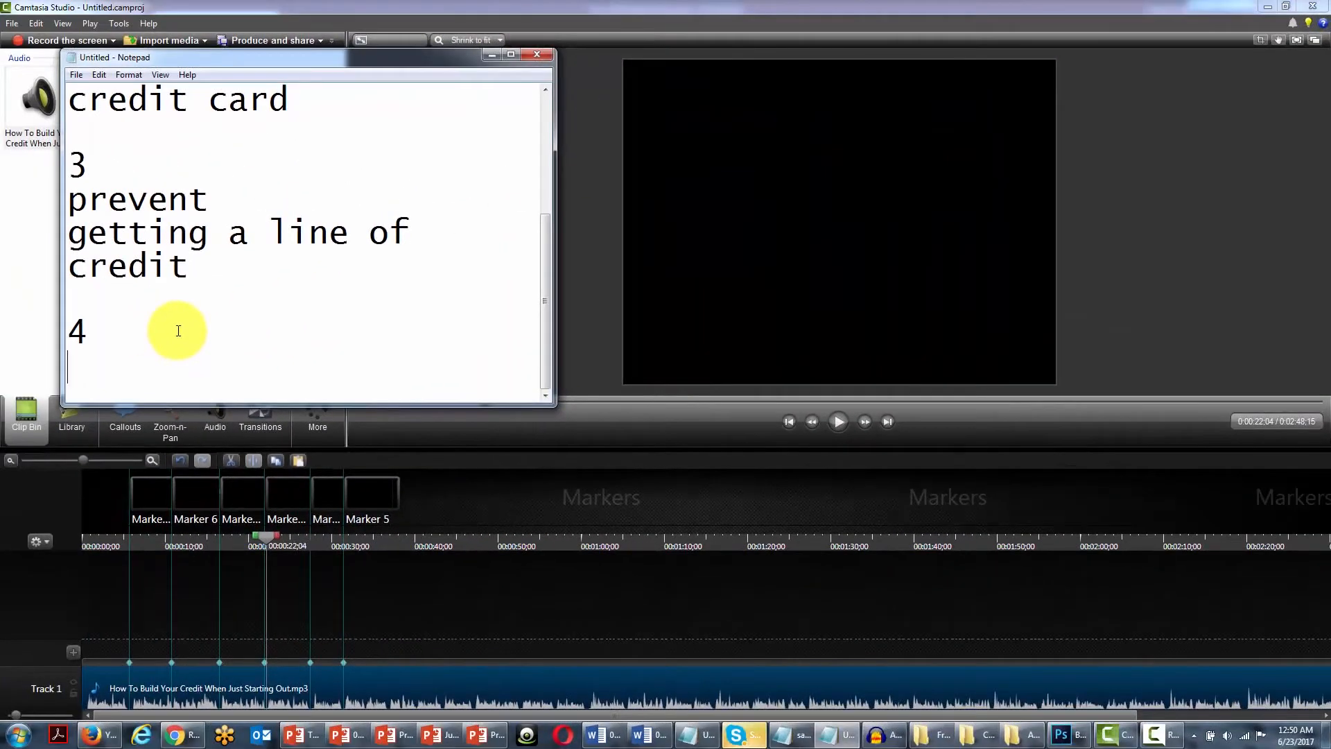
Review the keywords noted in Notepad under the numbers 1, 2 and 3, highlighting each group in turn
{"action": "left_click", "coordinate": [208, 263]}
{"action": "scroll", "coordinate": [208, 261], "scroll_direction": "up", "scroll_amount": 2}
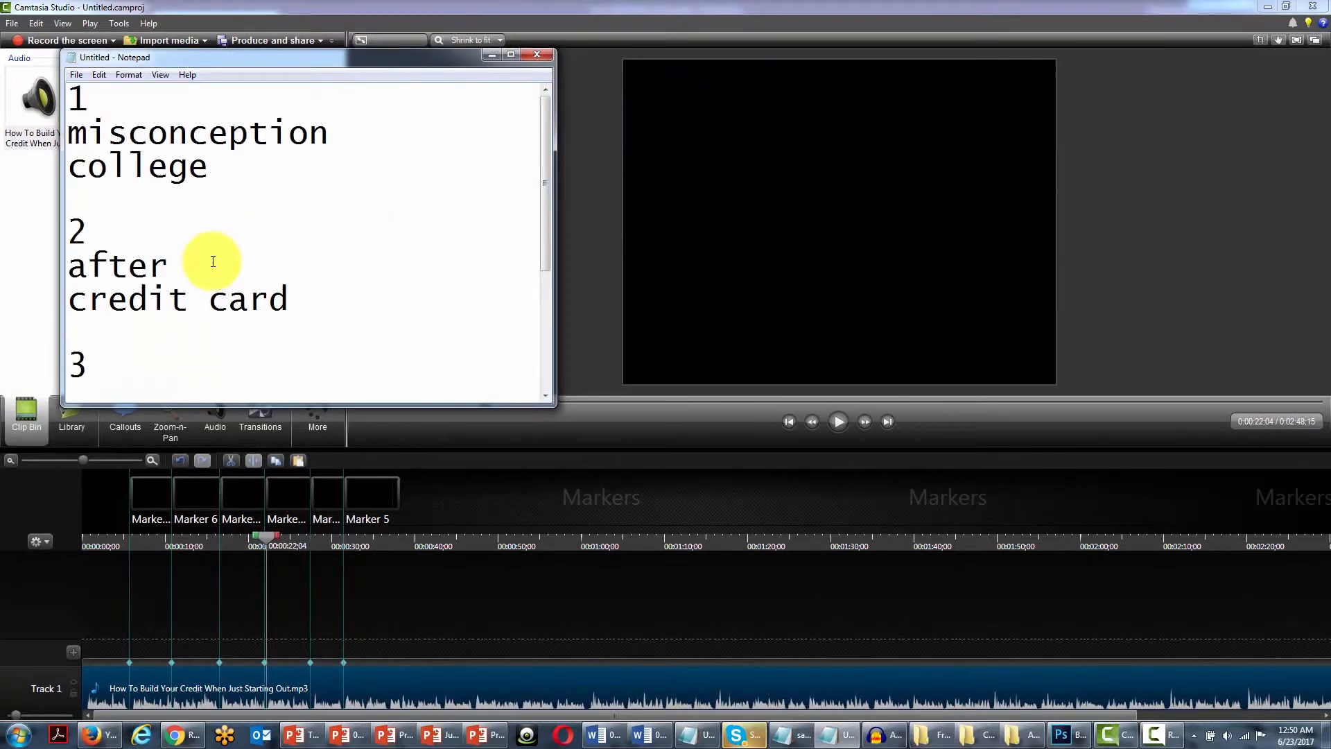
{"action": "scroll", "coordinate": [212, 262], "scroll_direction": "down", "scroll_amount": 1}
{"action": "scroll", "coordinate": [213, 261], "scroll_direction": "up", "scroll_amount": 1}
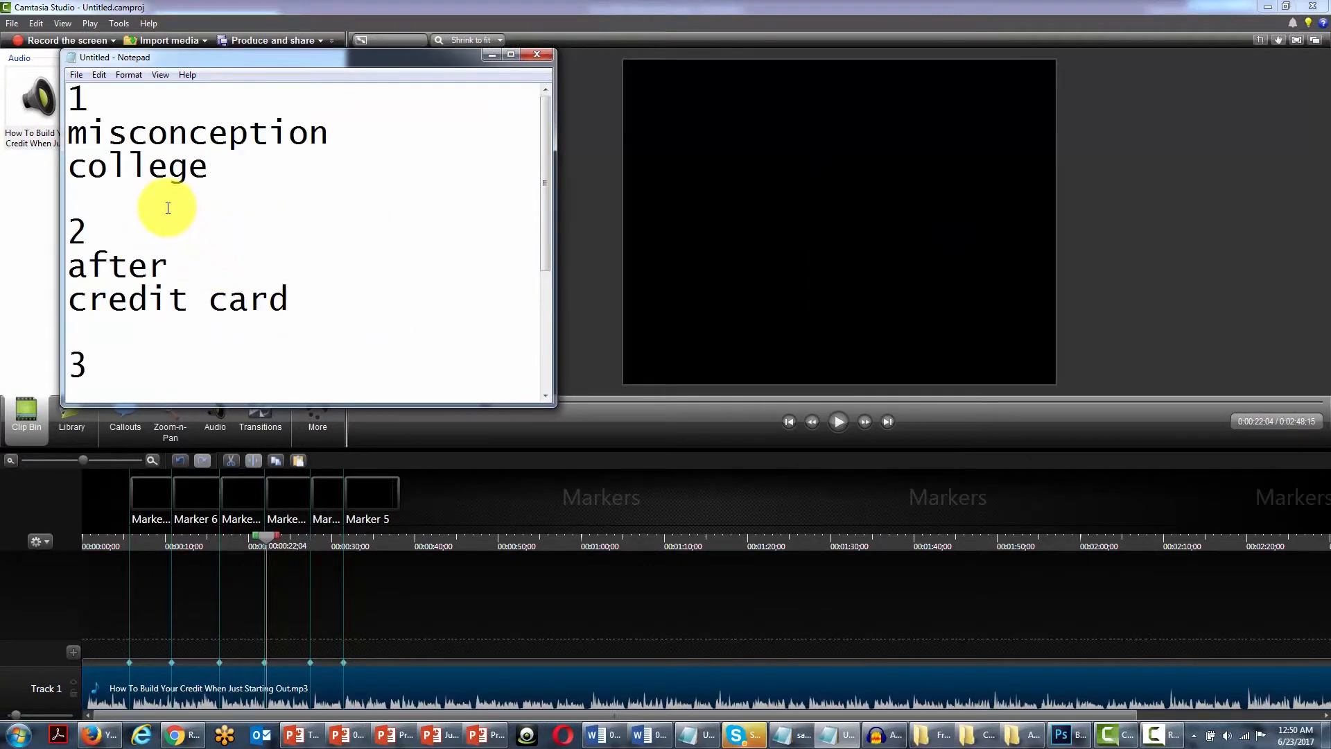
{"action": "scroll", "coordinate": [163, 205], "scroll_direction": "down", "scroll_amount": 2}
{"action": "scroll", "coordinate": [149, 191], "scroll_direction": "up", "scroll_amount": 2}
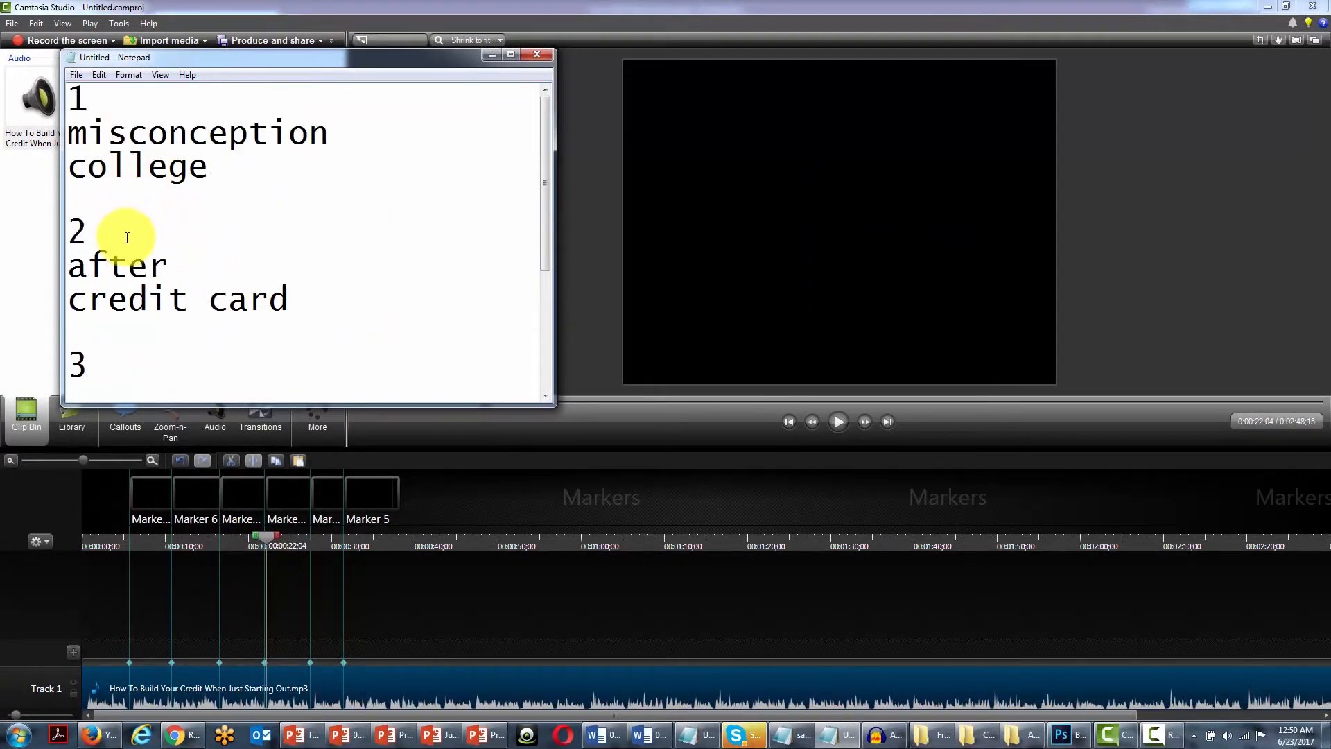
{"action": "scroll", "coordinate": [136, 253], "scroll_direction": "down", "scroll_amount": 2}
{"action": "scroll", "coordinate": [142, 264], "scroll_direction": "up", "scroll_amount": 2}
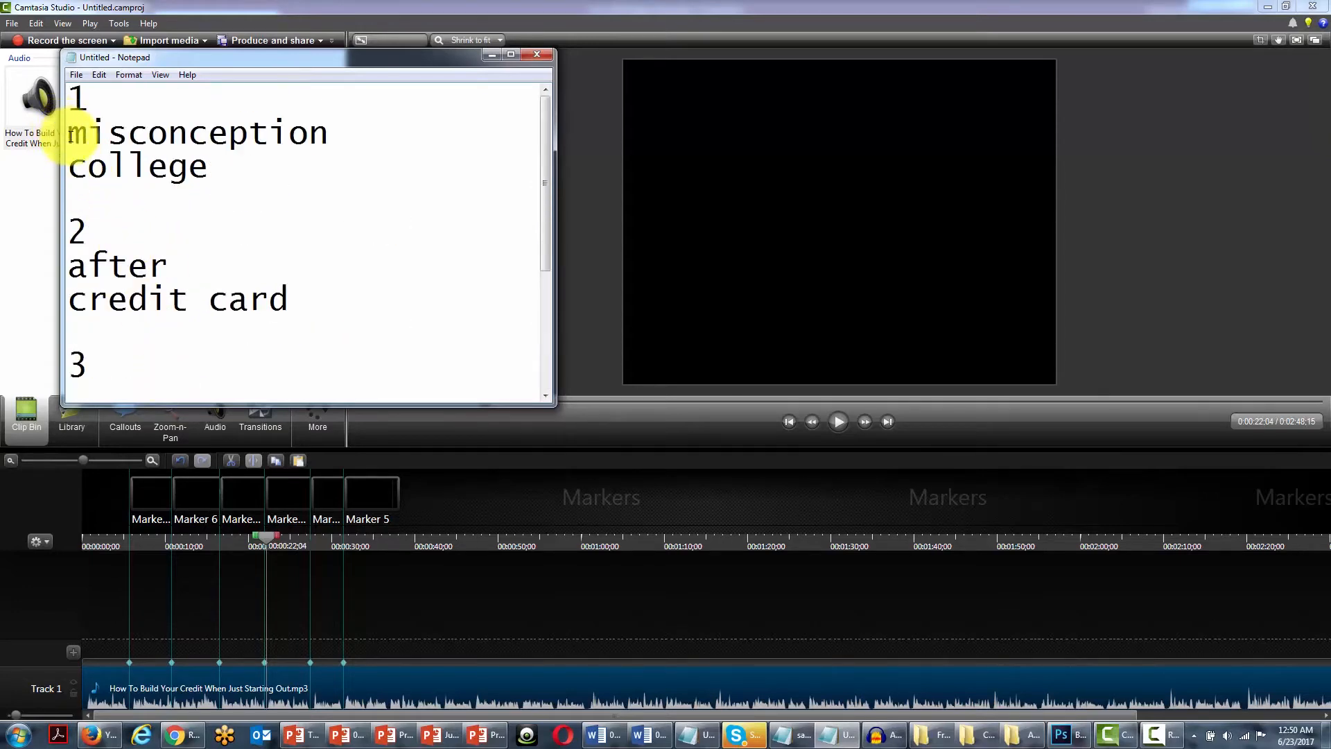
{"action": "left_click_drag", "start_coordinate": [69, 132], "coordinate": [210, 170]}
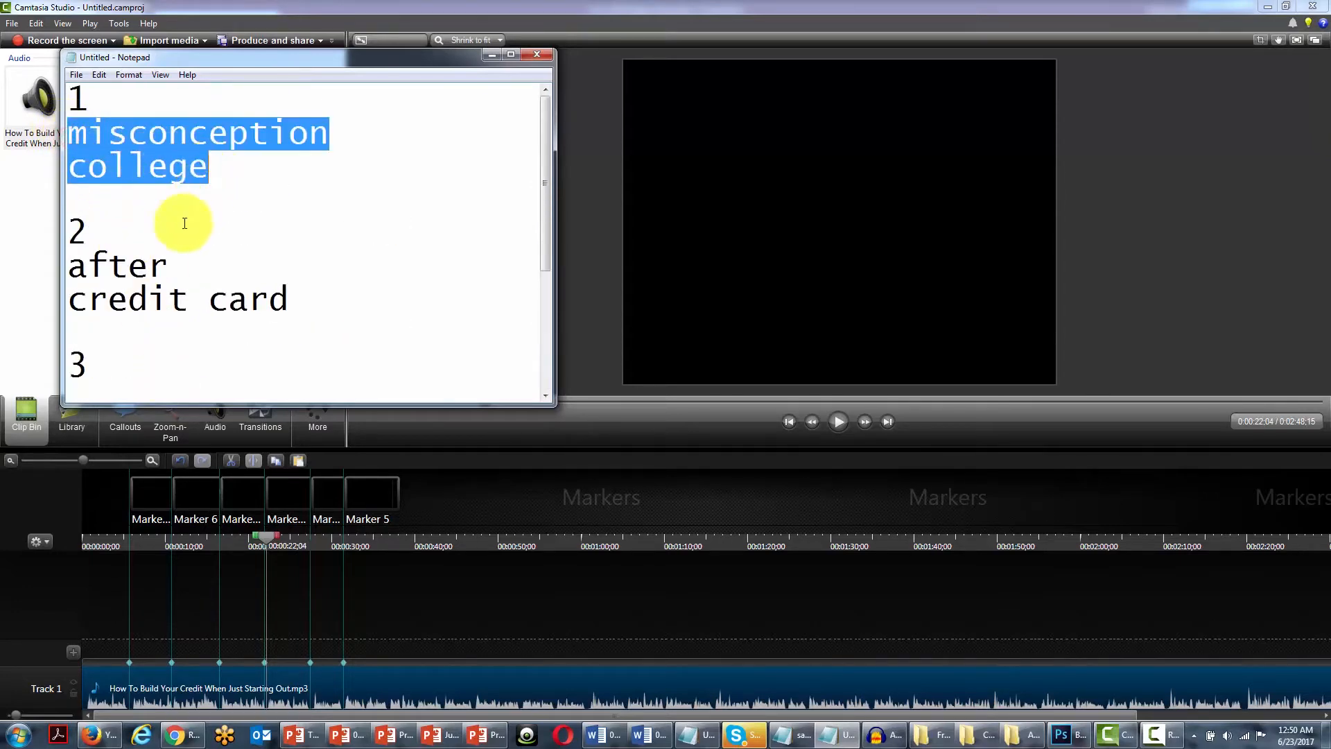
{"action": "left_click_drag", "start_coordinate": [72, 263], "coordinate": [285, 297]}
{"action": "scroll", "coordinate": [141, 311], "scroll_direction": "down", "scroll_amount": 1}
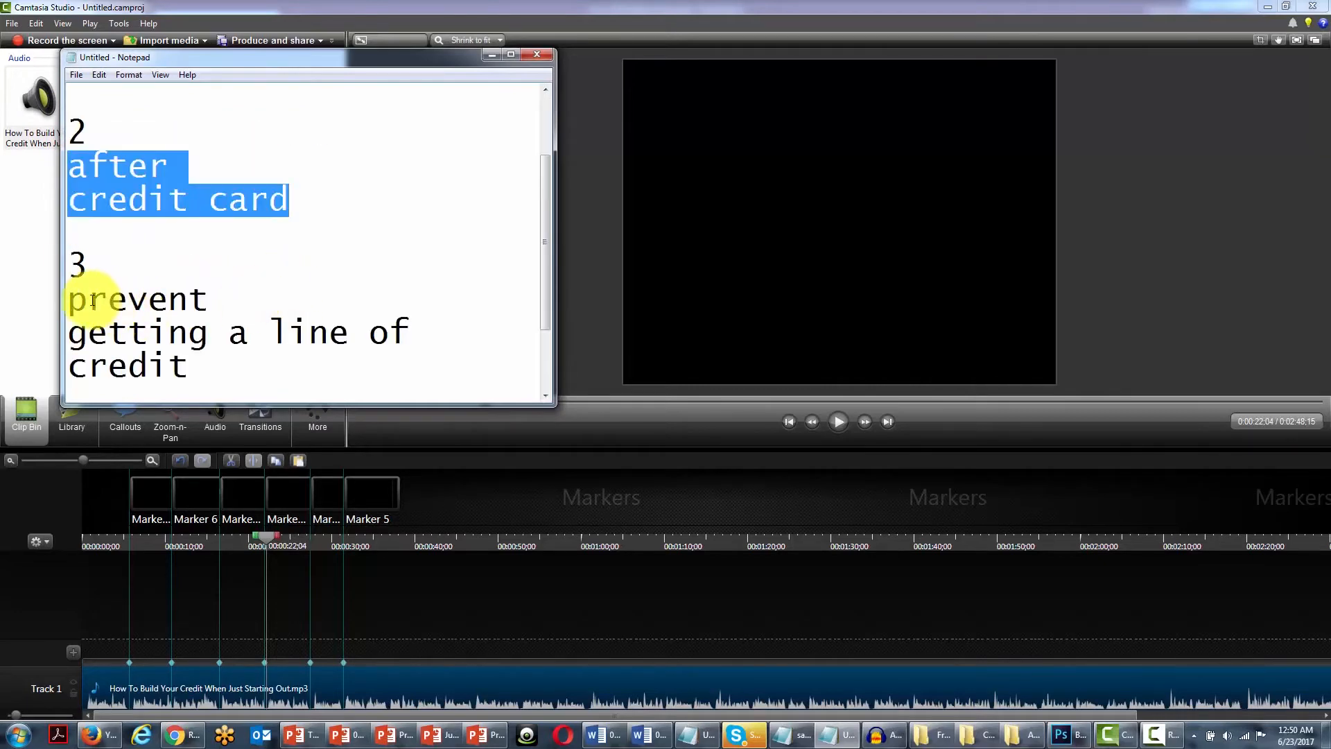
{"action": "left_click_drag", "start_coordinate": [68, 298], "coordinate": [197, 373]}
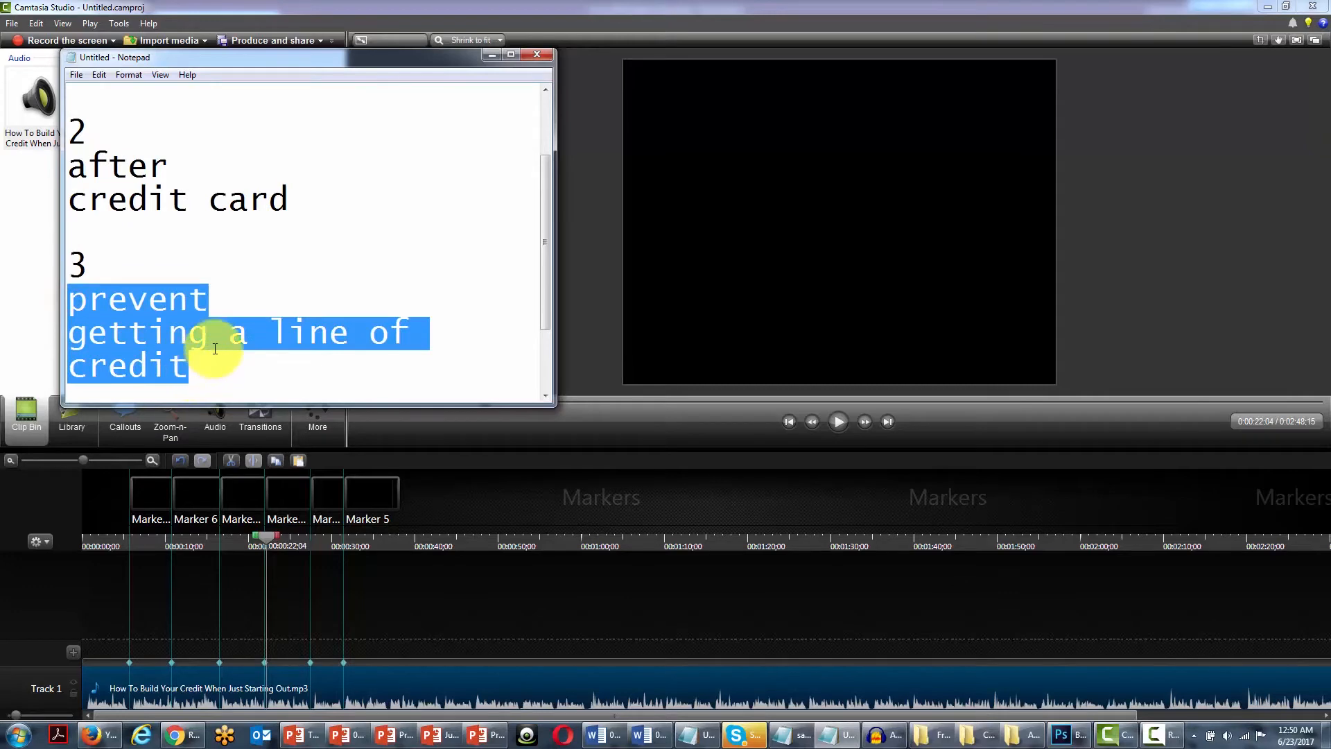
{"action": "left_click", "coordinate": [177, 334]}
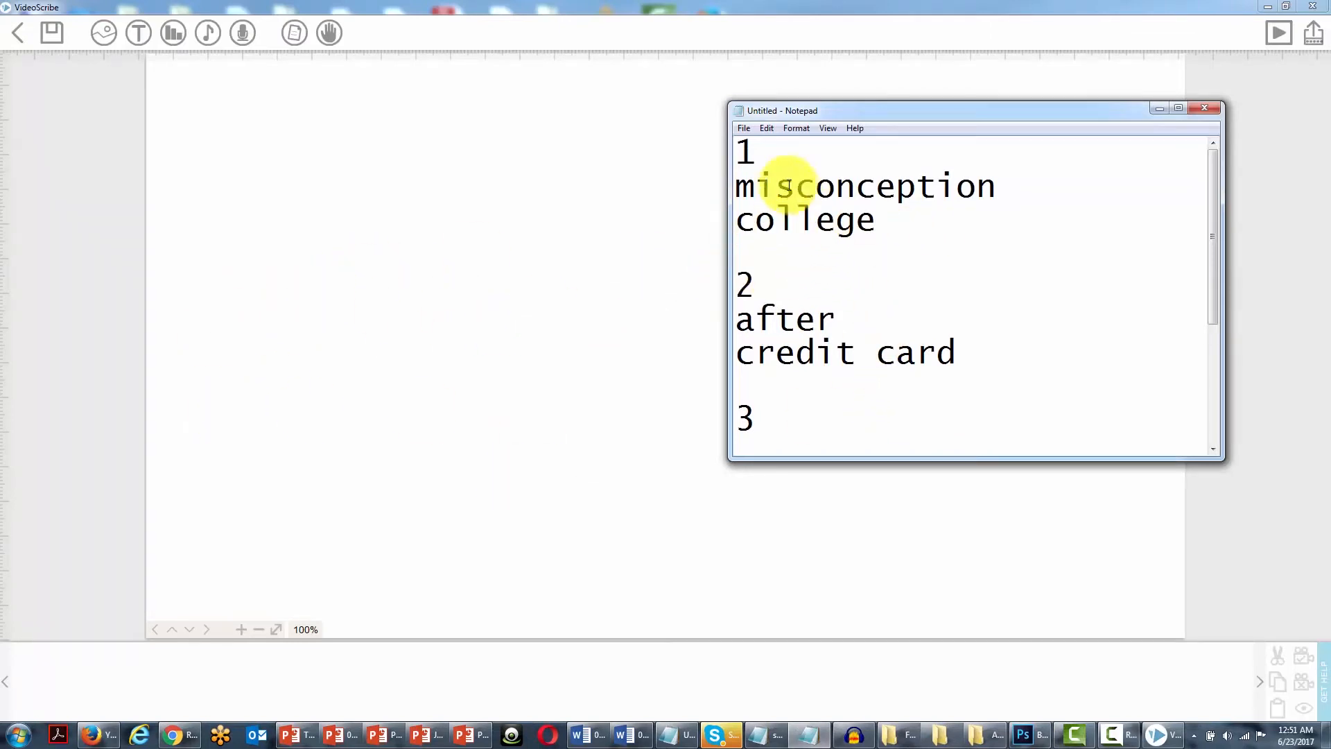
Place "BIG MISCONCEPTION..." text and a stack-of-books image on the VideoScribe canvas, and move the shrunken Notepad window below the text
{"action": "left_click", "coordinate": [104, 34]}
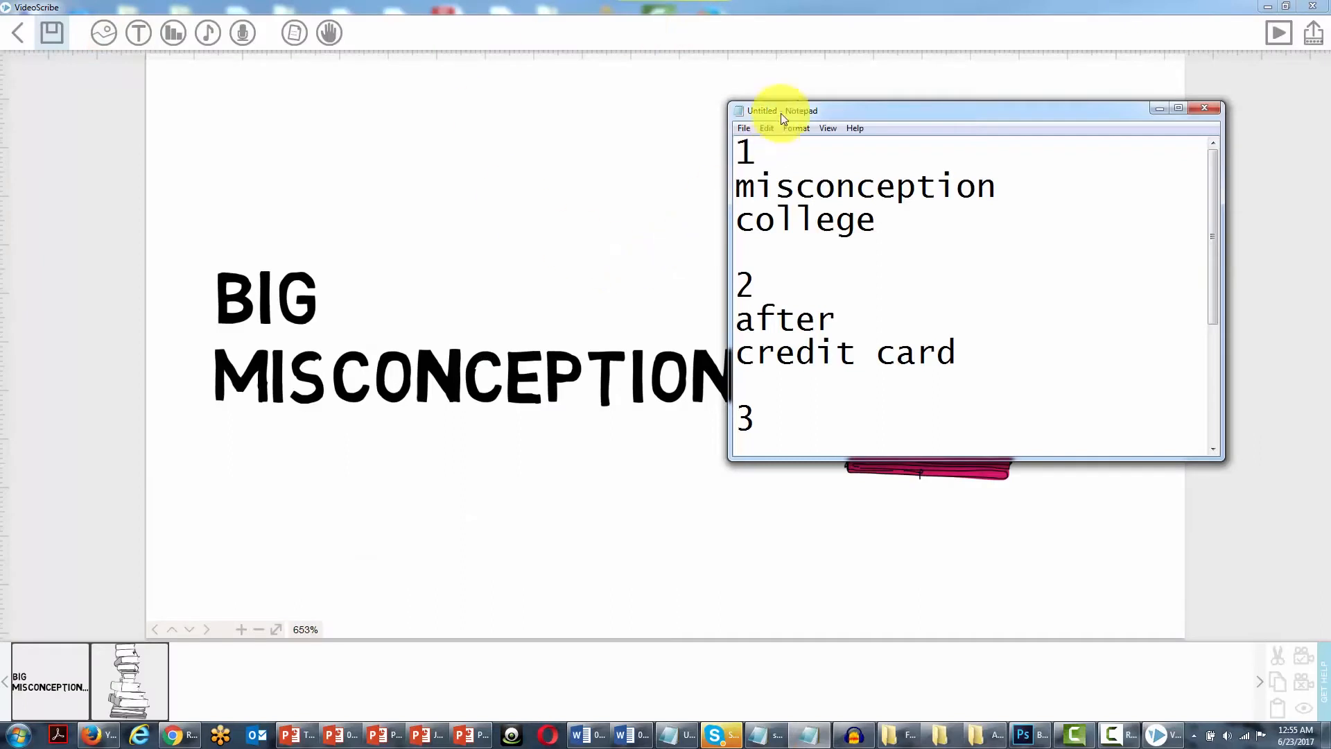
{"action": "left_click_drag", "start_coordinate": [851, 105], "coordinate": [373, 432]}
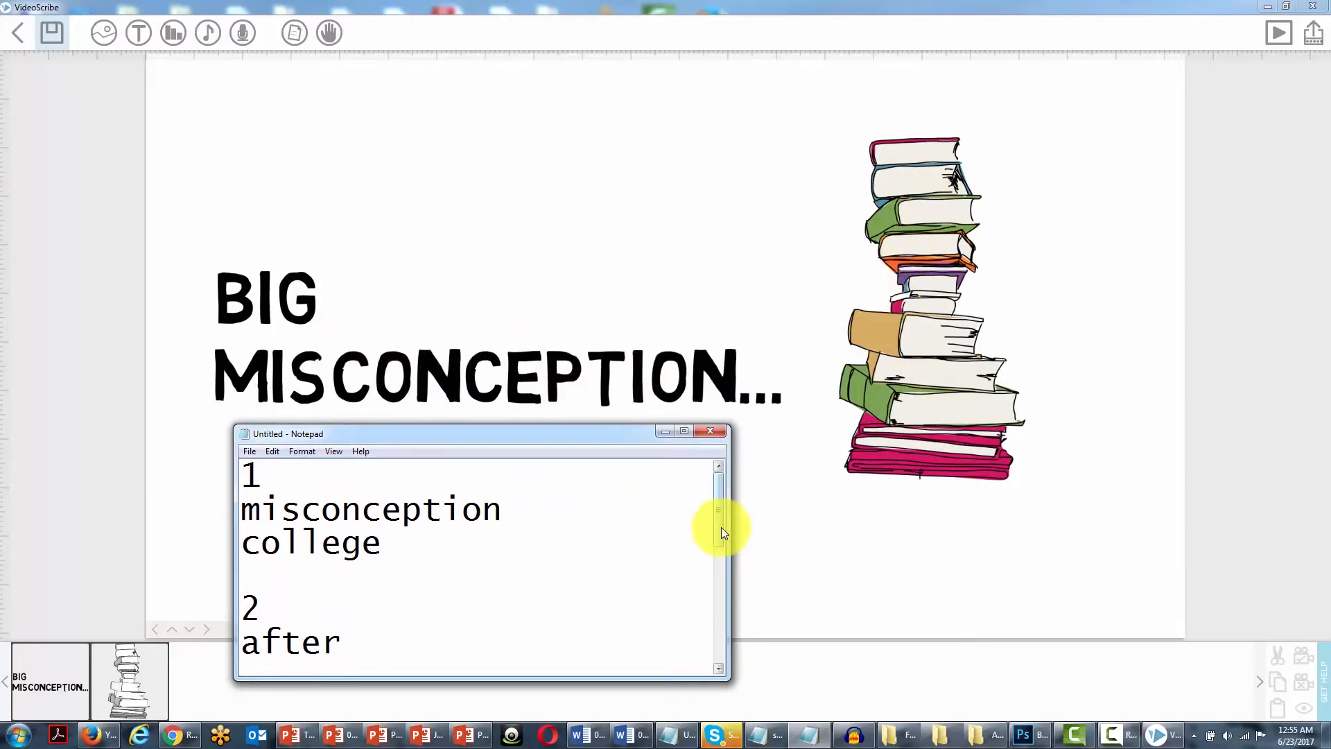
{"action": "left_click_drag", "start_coordinate": [721, 523], "coordinate": [797, 444]}
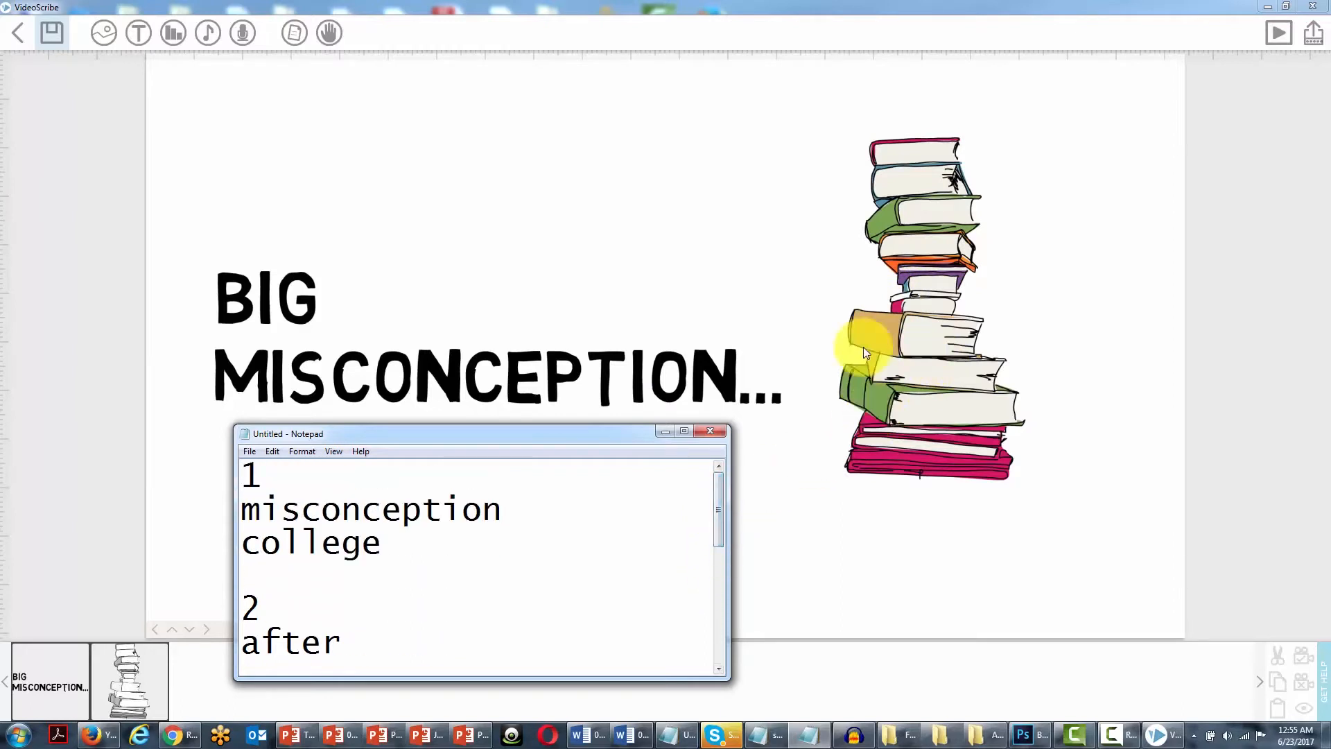
{"action": "left_click", "coordinate": [899, 337]}
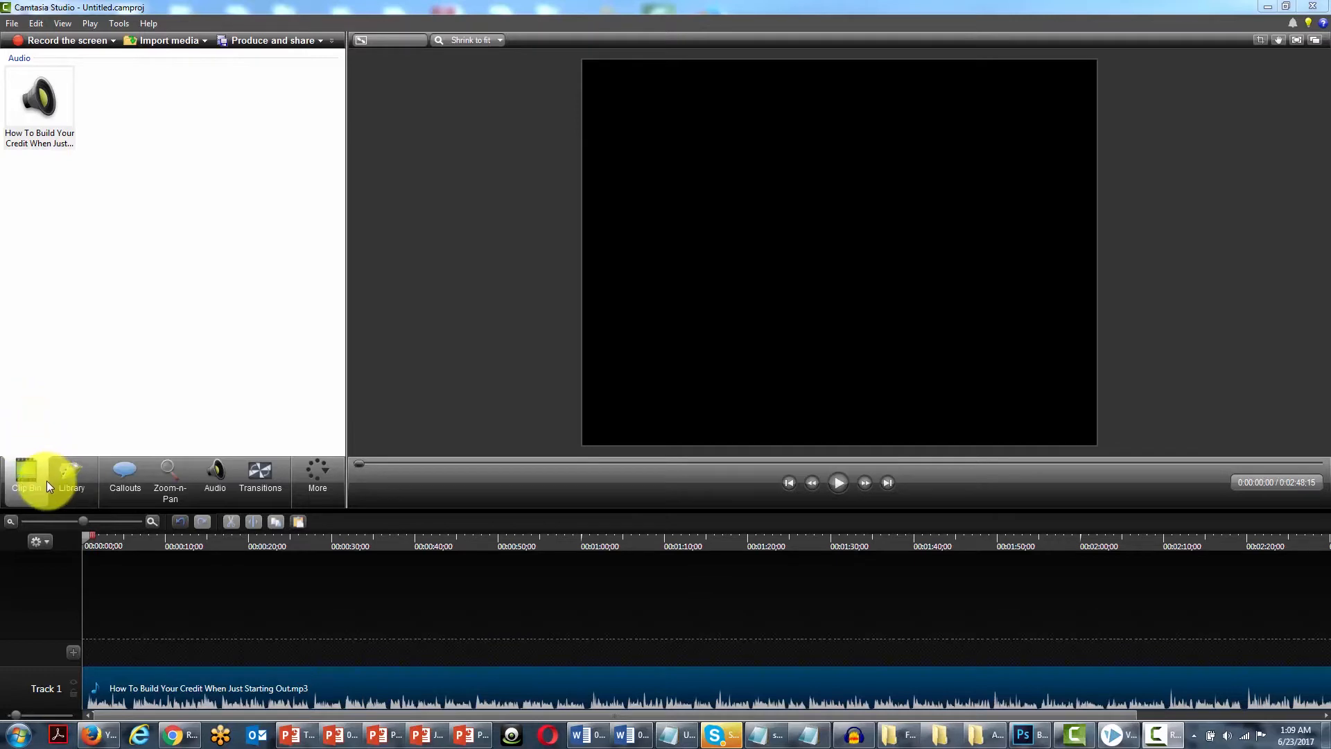
Examine the pauses in the Camtasia audio waveform by scrubbing the playhead to 00:00:05;22, on to 00:00:27;14 and back to 00:00:06;17
{"action": "left_click", "coordinate": [83, 537]}
{"action": "left_click_drag", "start_coordinate": [85, 536], "coordinate": [130, 539]}
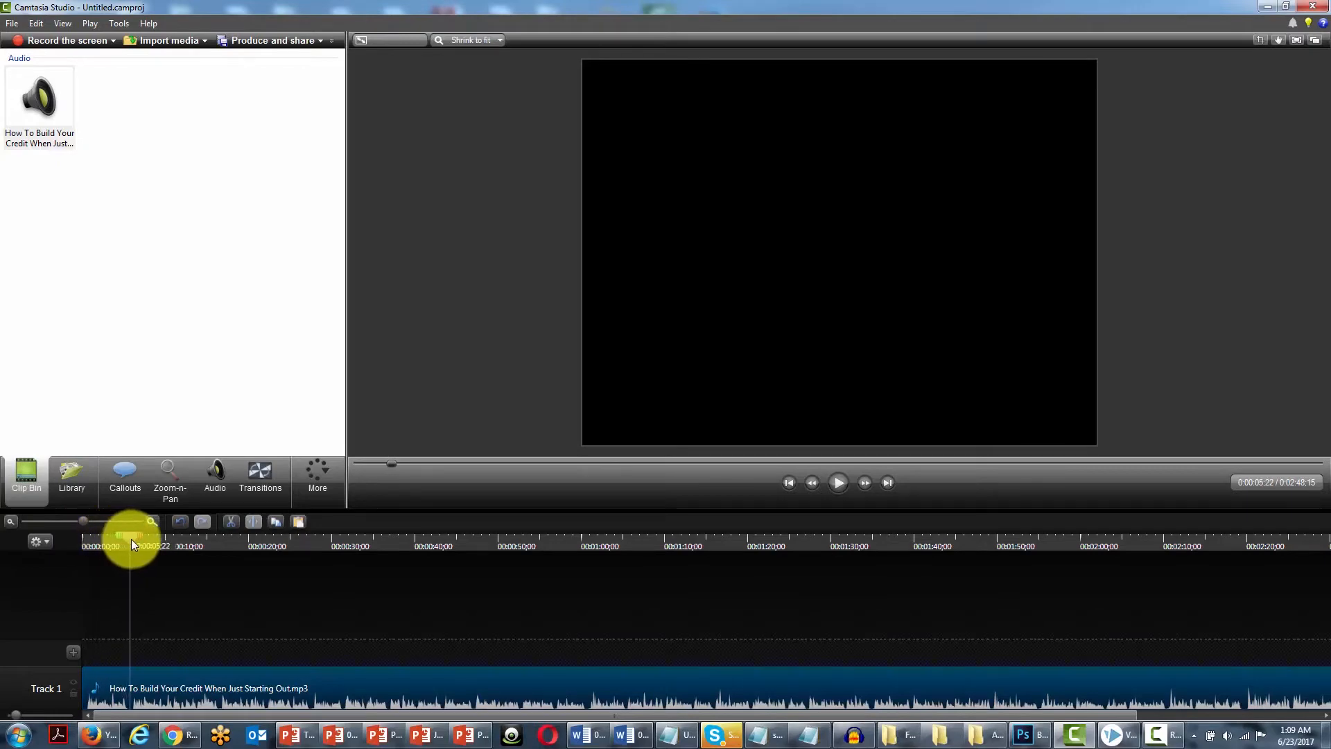
{"action": "mouse_move", "coordinate": [134, 698]}
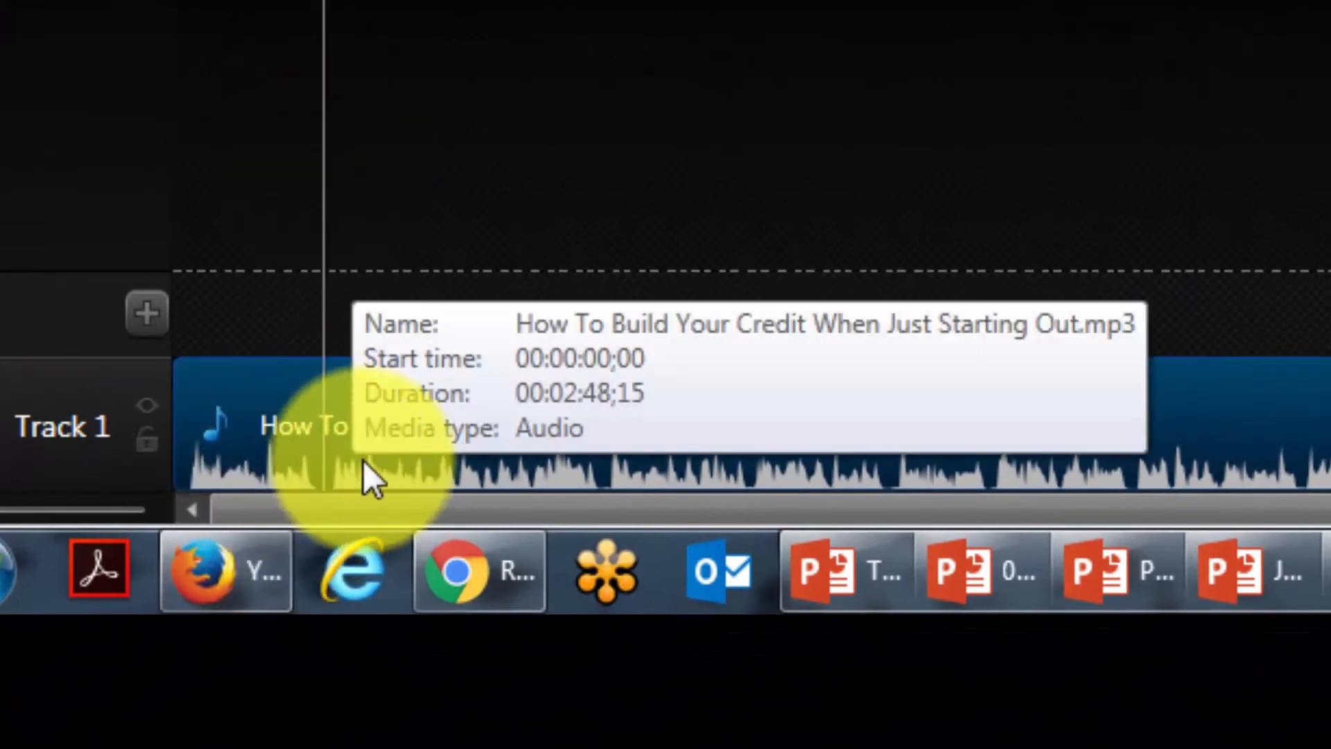
{"action": "left_click_drag", "start_coordinate": [326, 11], "coordinate": [898, 10]}
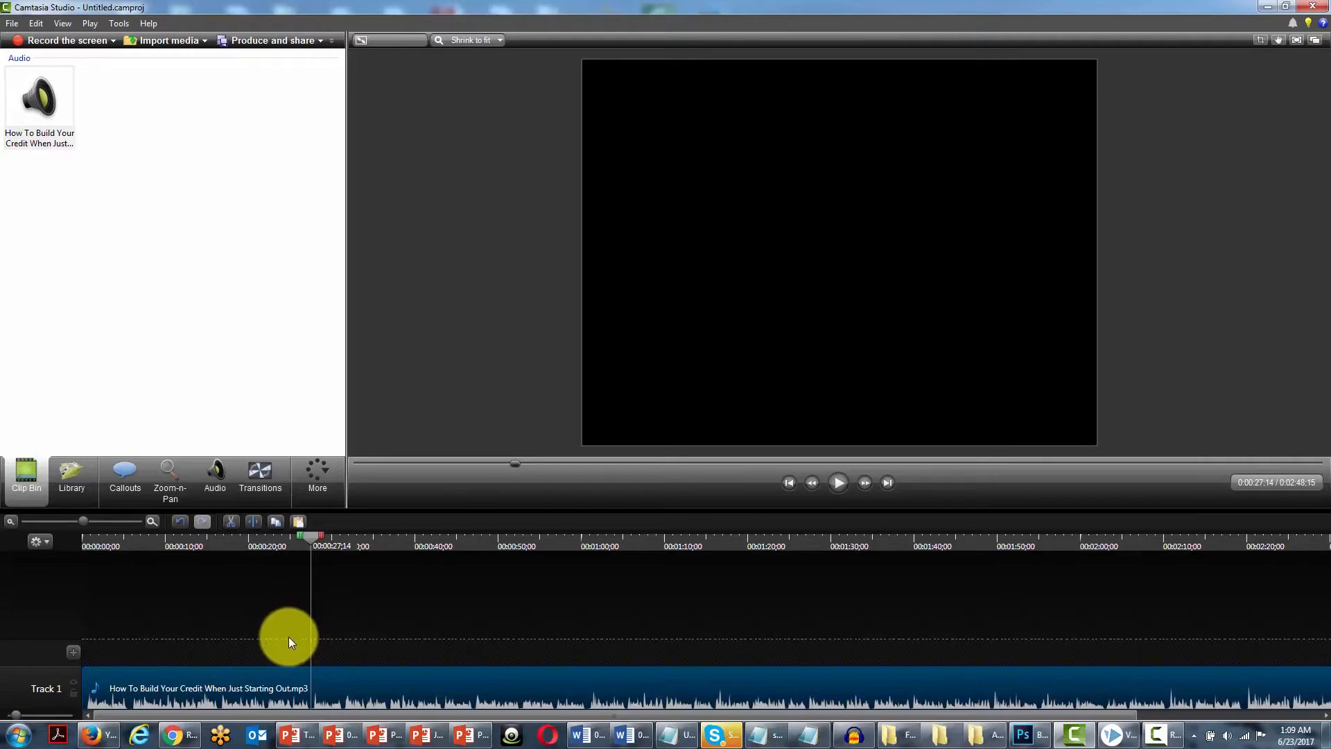
{"action": "left_click_drag", "start_coordinate": [311, 535], "coordinate": [180, 548]}
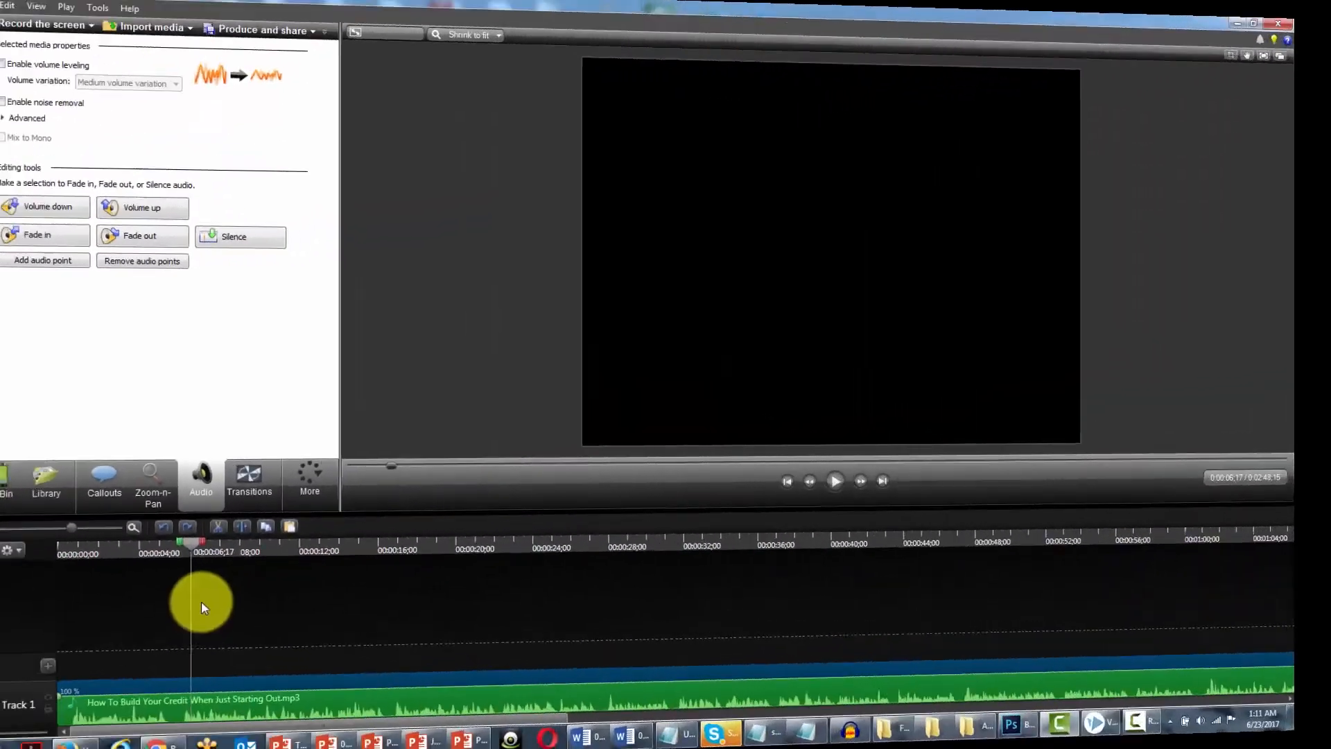
Split the audio clip at 00:00:10;29 and shift the second part slightly later, leaving a gap between the two parts
{"action": "left_click_drag", "start_coordinate": [205, 542], "coordinate": [289, 550]}
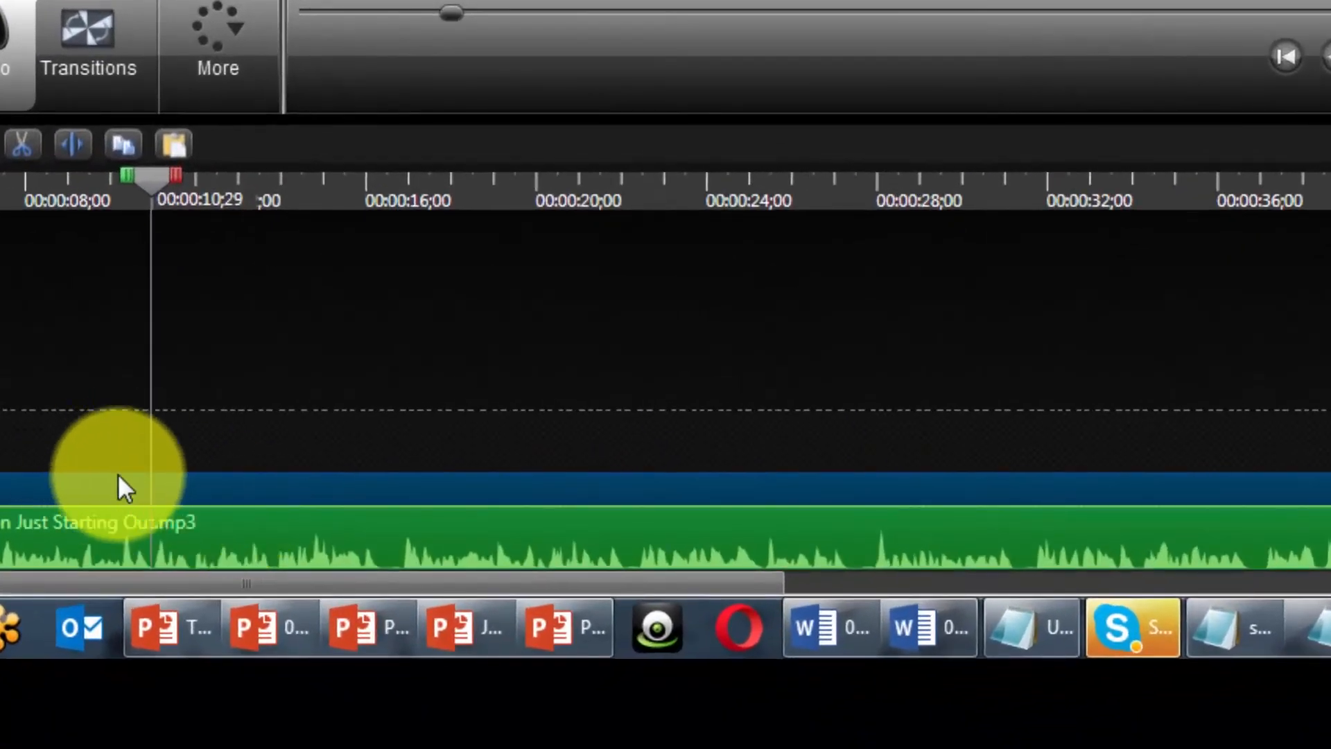
{"action": "left_click", "coordinate": [65, 147]}
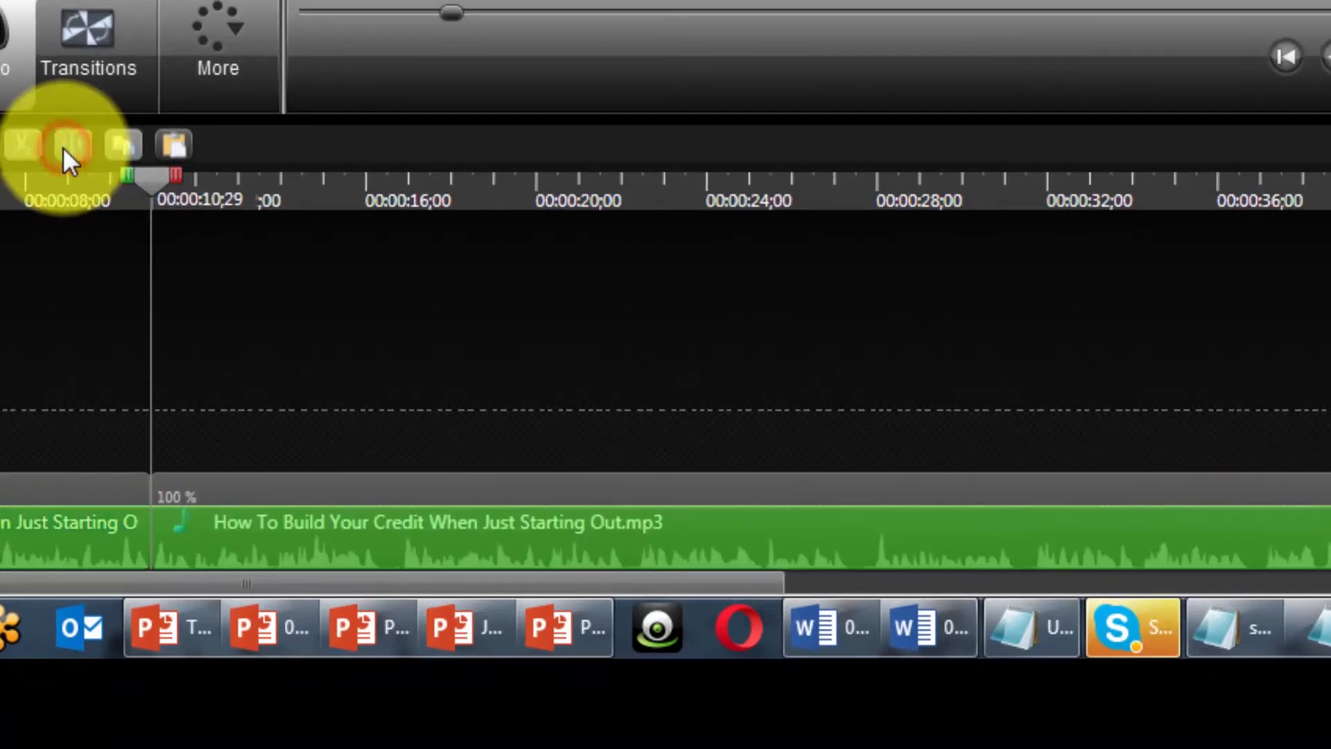
{"action": "left_click", "coordinate": [200, 479]}
{"action": "left_click_drag", "start_coordinate": [206, 482], "coordinate": [214, 483]}
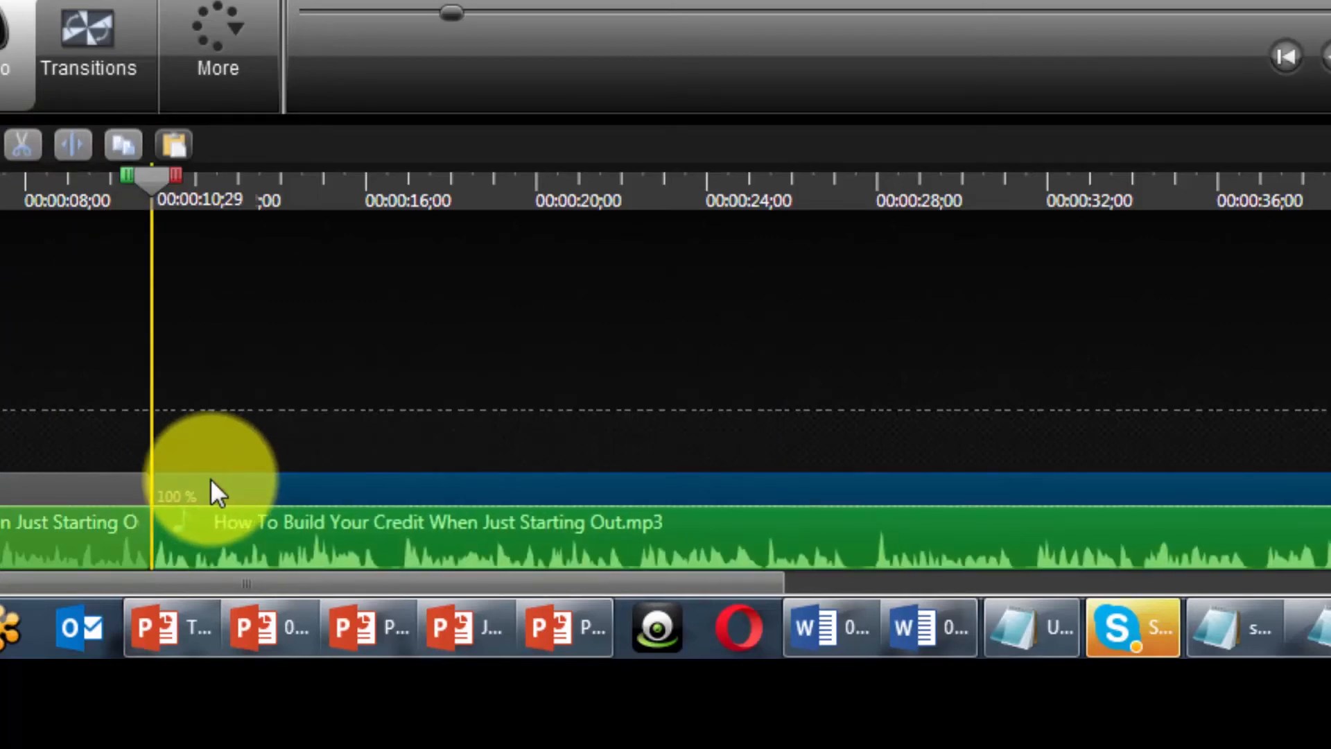
{"action": "left_click_drag", "start_coordinate": [210, 479], "coordinate": [217, 479]}
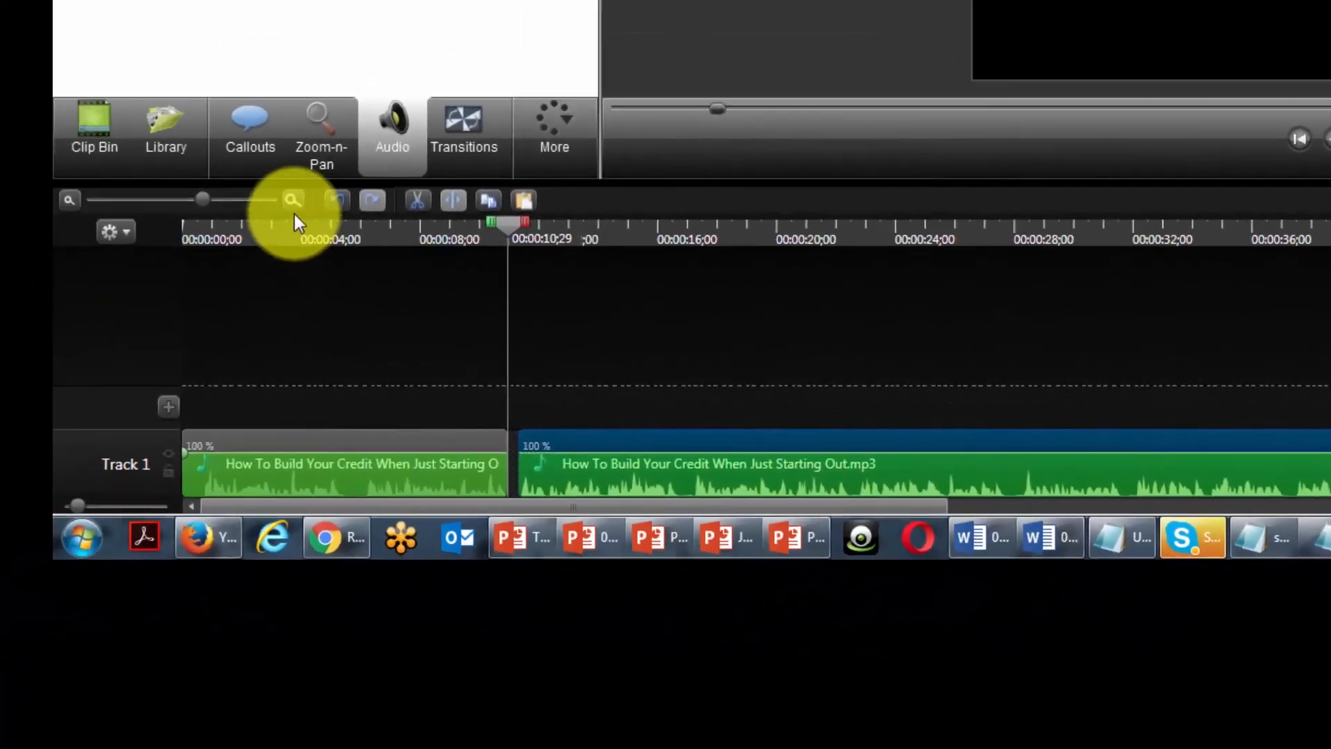
Nudge the second audio part closer to the first to narrow the gap after 00:00:10;29
{"action": "left_click", "coordinate": [296, 202]}
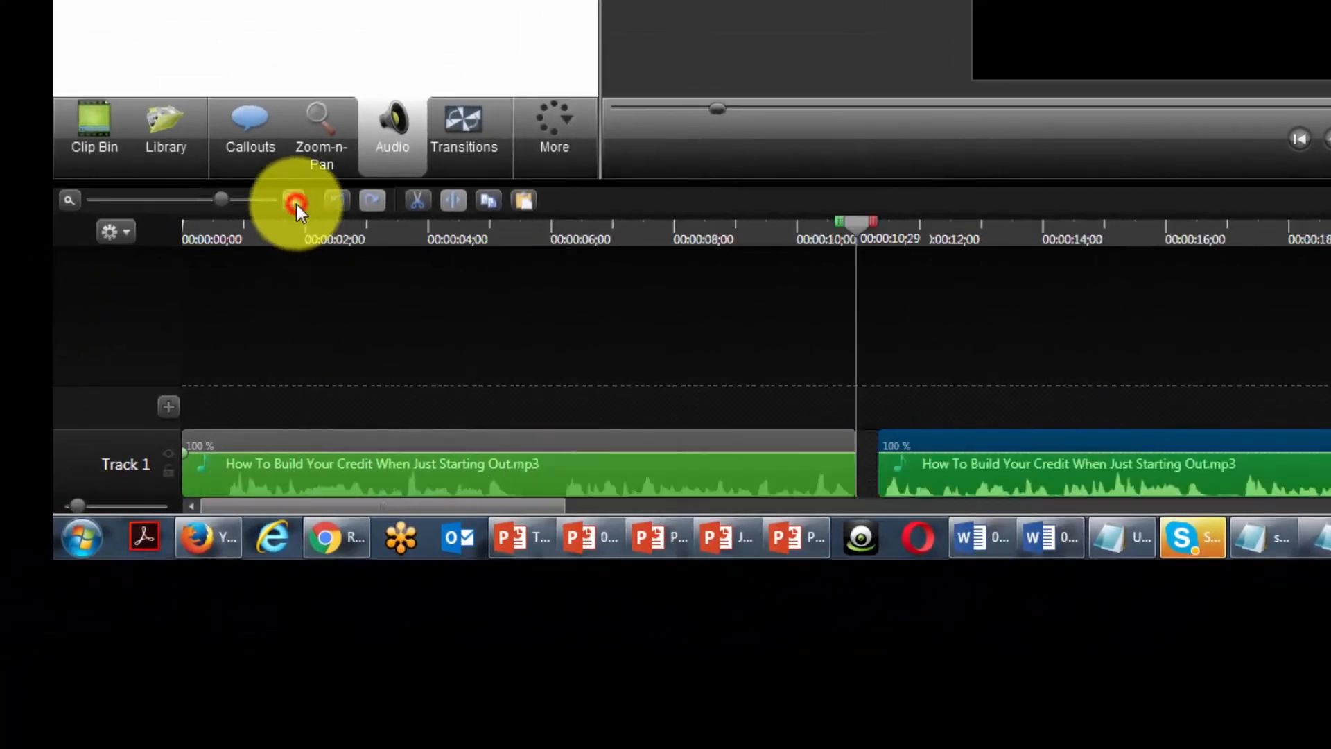
{"action": "left_click", "coordinate": [296, 202]}
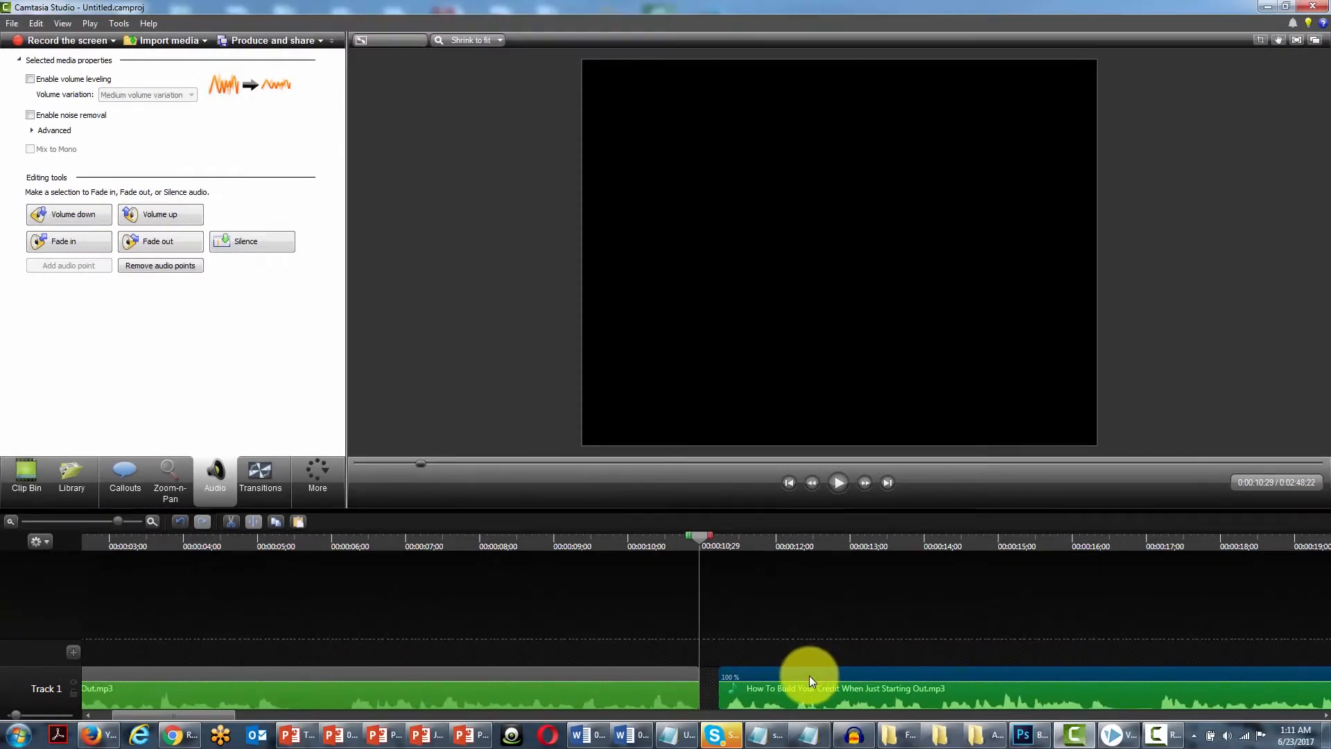
{"action": "left_click_drag", "start_coordinate": [809, 675], "coordinate": [801, 680]}
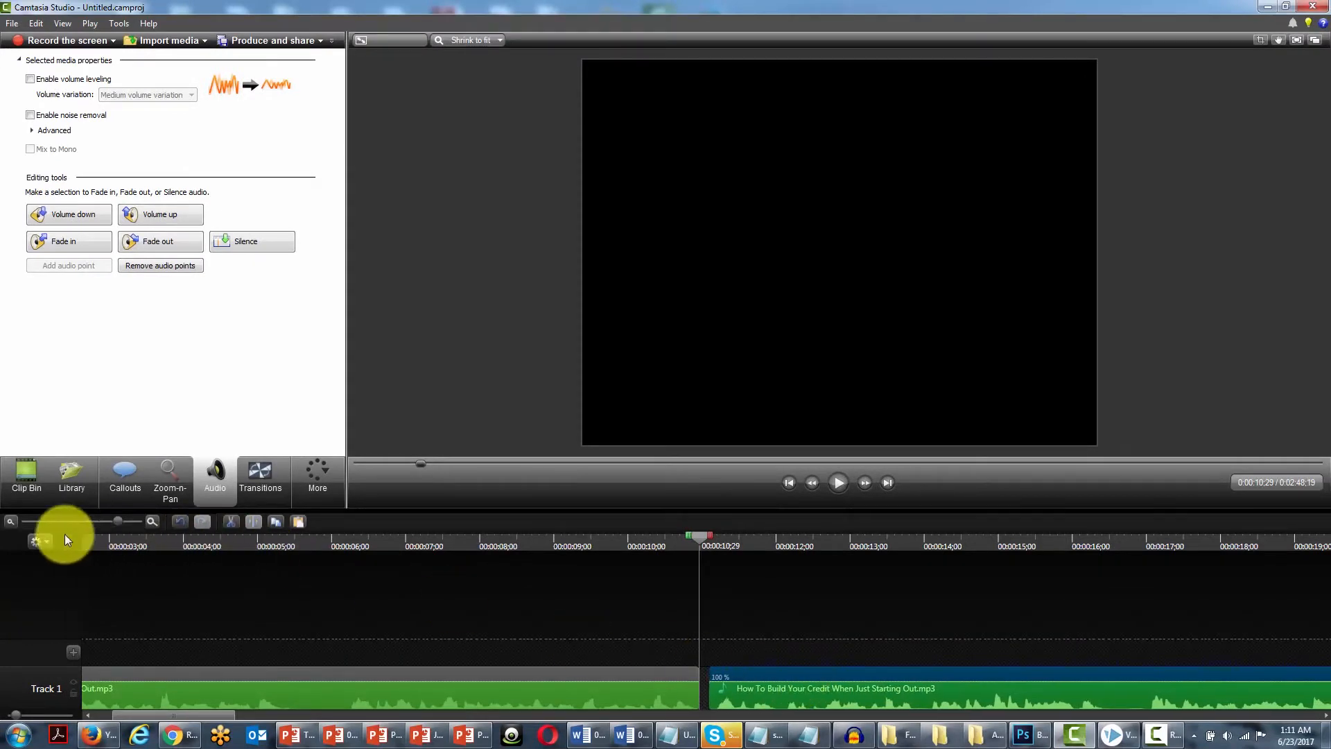
{"action": "left_click", "coordinate": [11, 522]}
{"action": "left_click", "coordinate": [11, 522]}
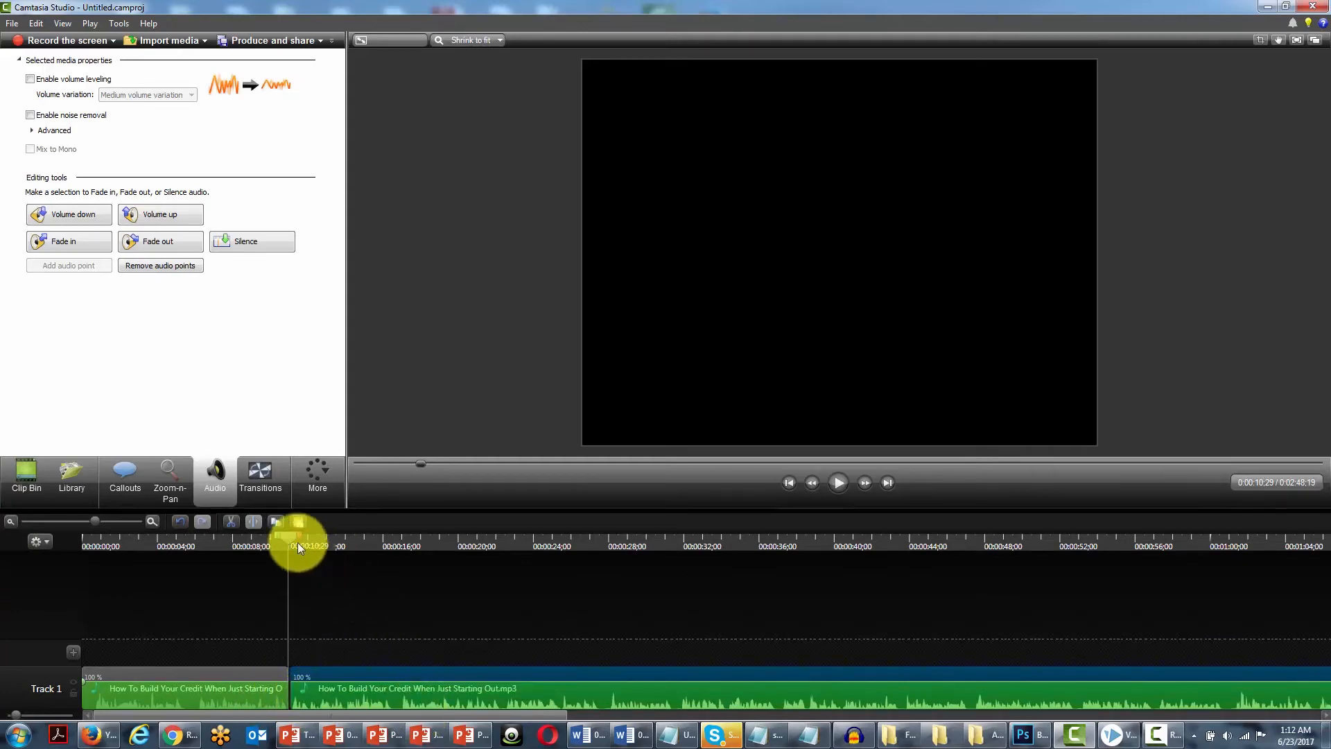
Split the second audio part at 00:00:29;21 and shift the remainder slightly later, leaving a short gap
{"action": "left_click_drag", "start_coordinate": [297, 542], "coordinate": [641, 567]}
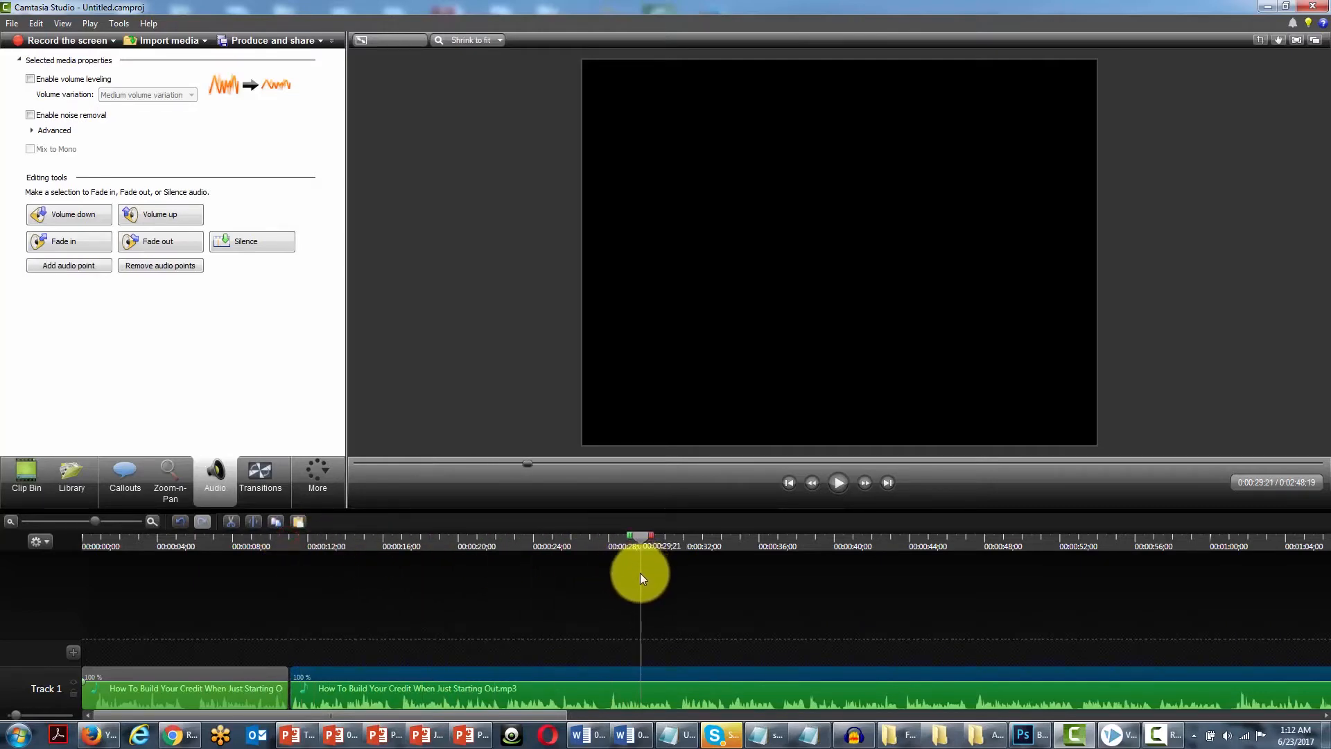
{"action": "left_click", "coordinate": [667, 681]}
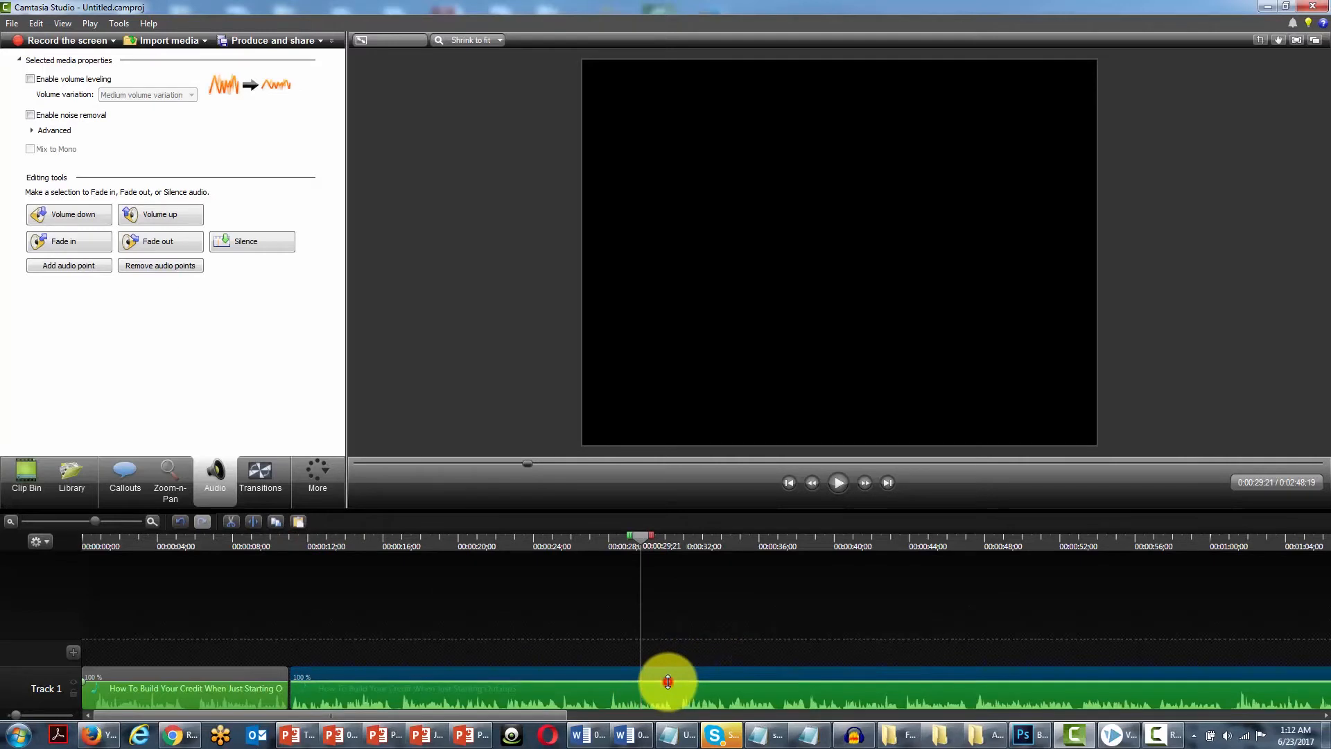
{"action": "left_click", "coordinate": [253, 517]}
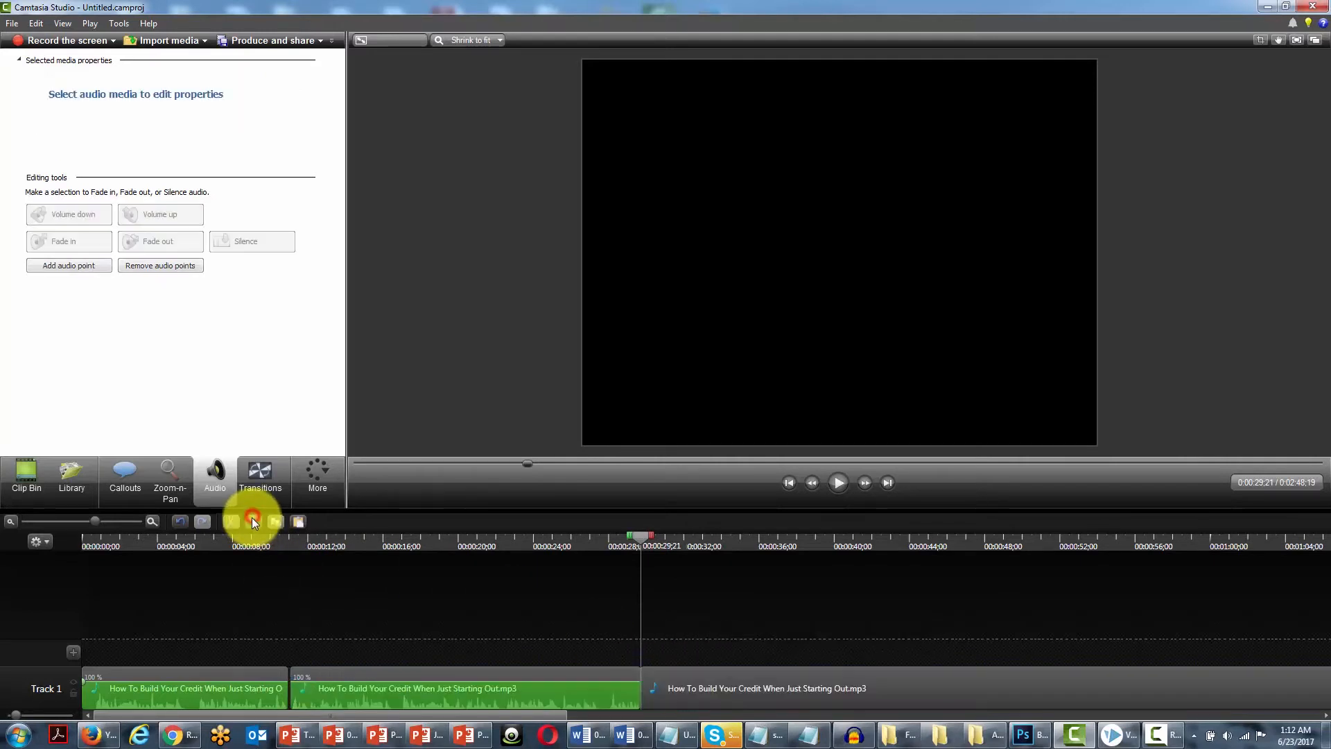
{"action": "left_click", "coordinate": [679, 676]}
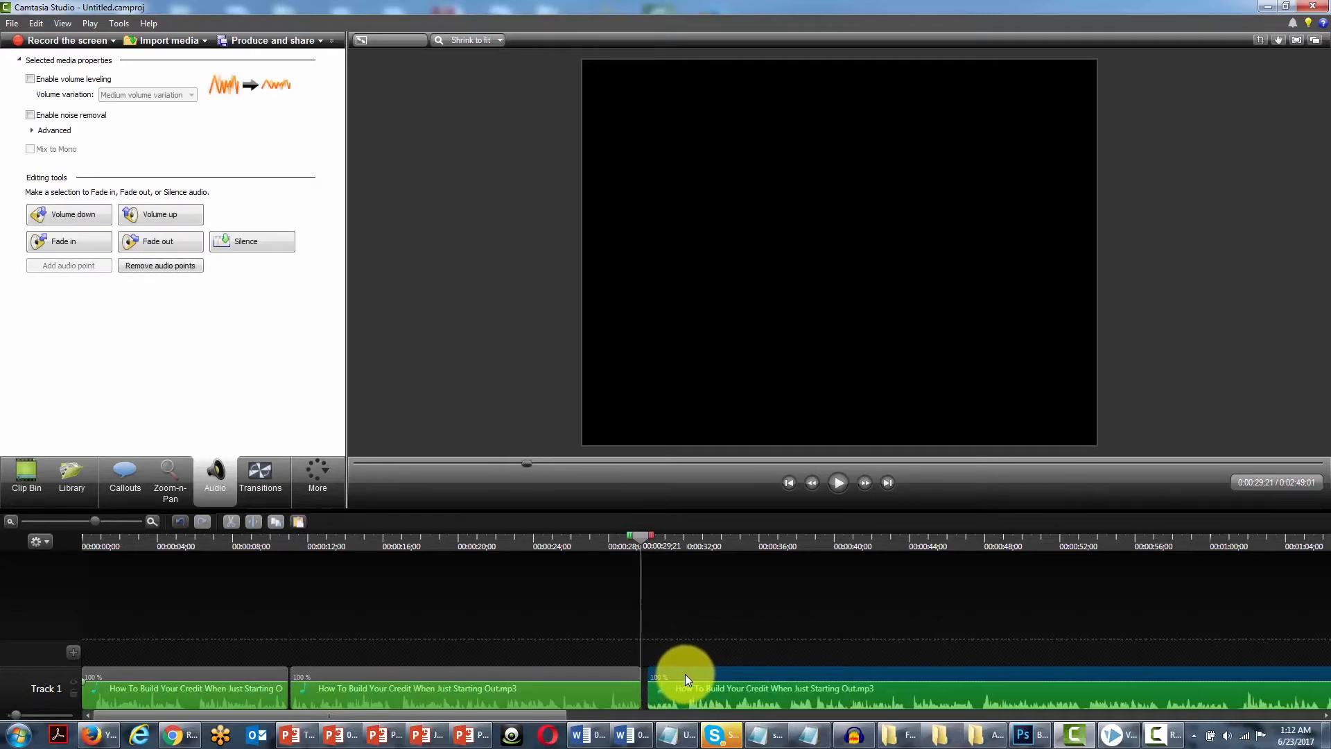
{"action": "left_click_drag", "start_coordinate": [685, 674], "coordinate": [685, 673]}
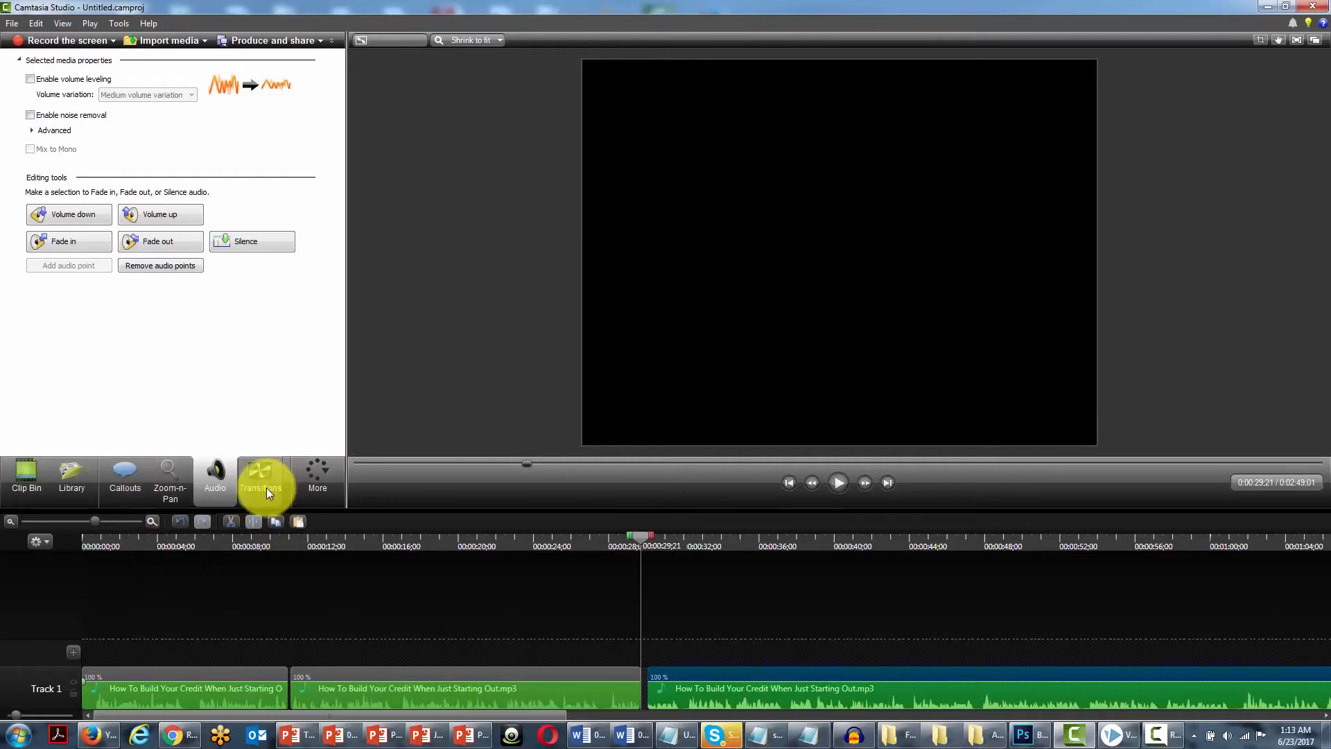
Import AccruedInterest_Full.mp3 from the Digital Juice Music Traxx corporate folder into the project's media
{"action": "left_click", "coordinate": [62, 476]}
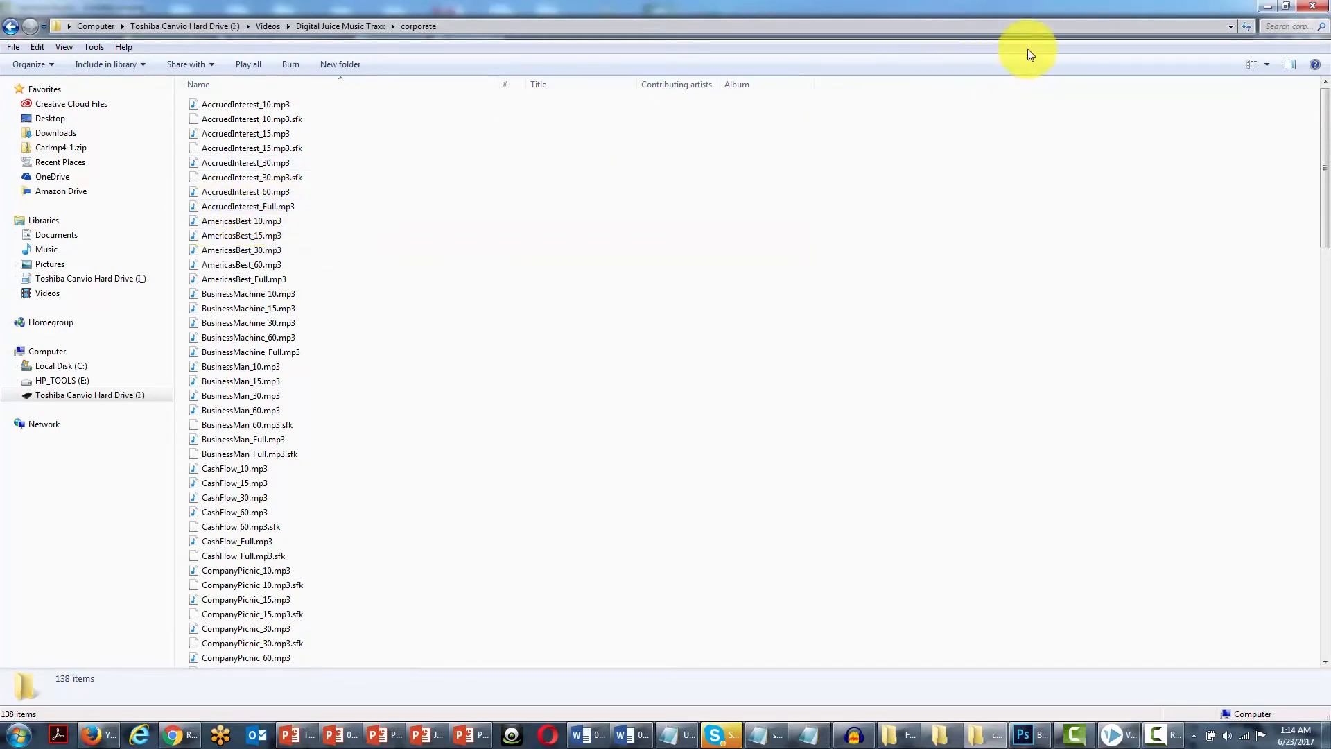
{"action": "left_click", "coordinate": [1286, 7]}
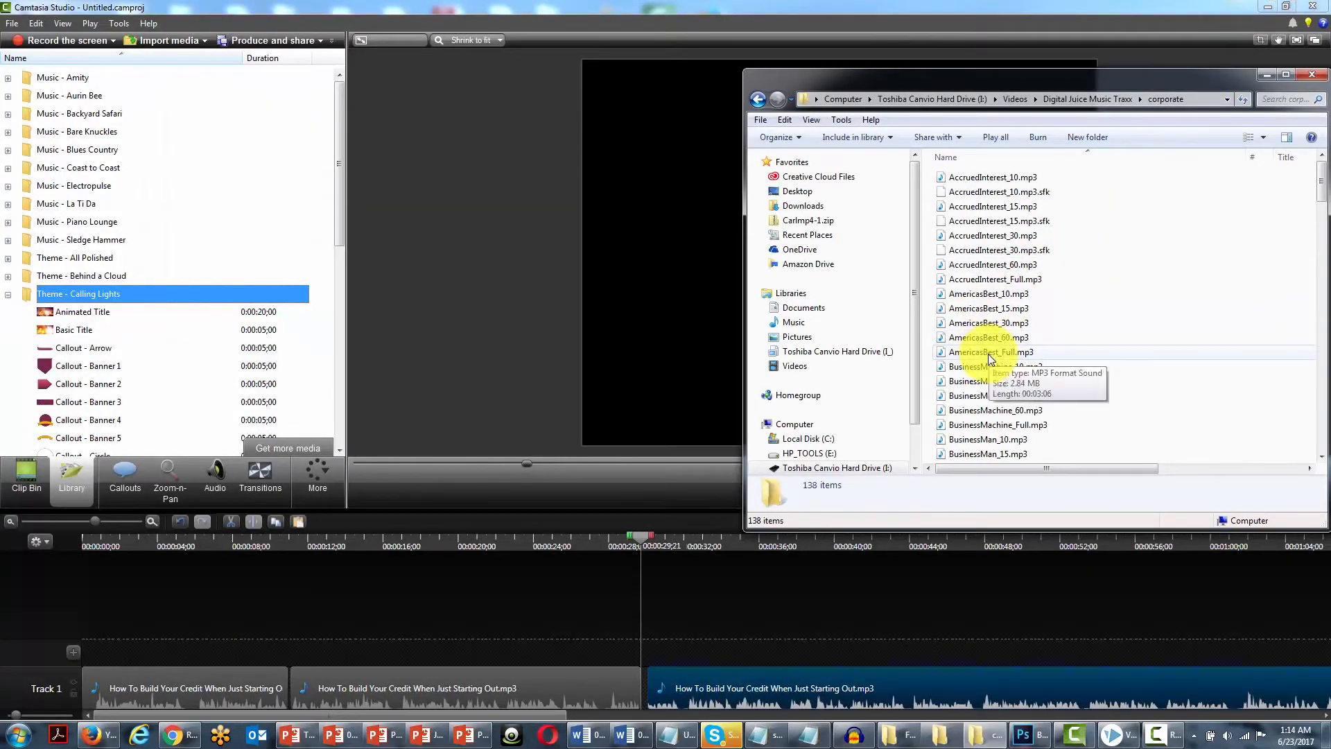
{"action": "left_click", "coordinate": [39, 489]}
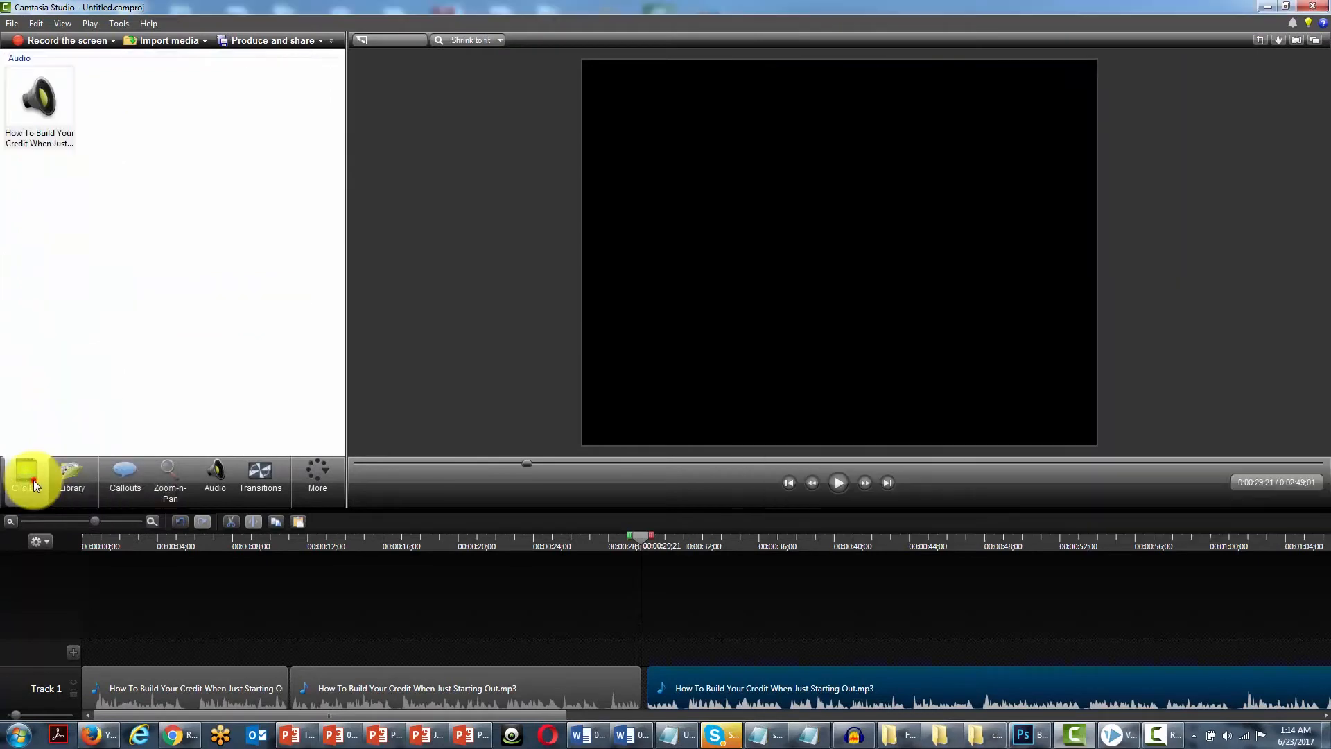
{"action": "left_click", "coordinate": [976, 735]}
{"action": "left_click_drag", "start_coordinate": [995, 278], "coordinate": [89, 277]}
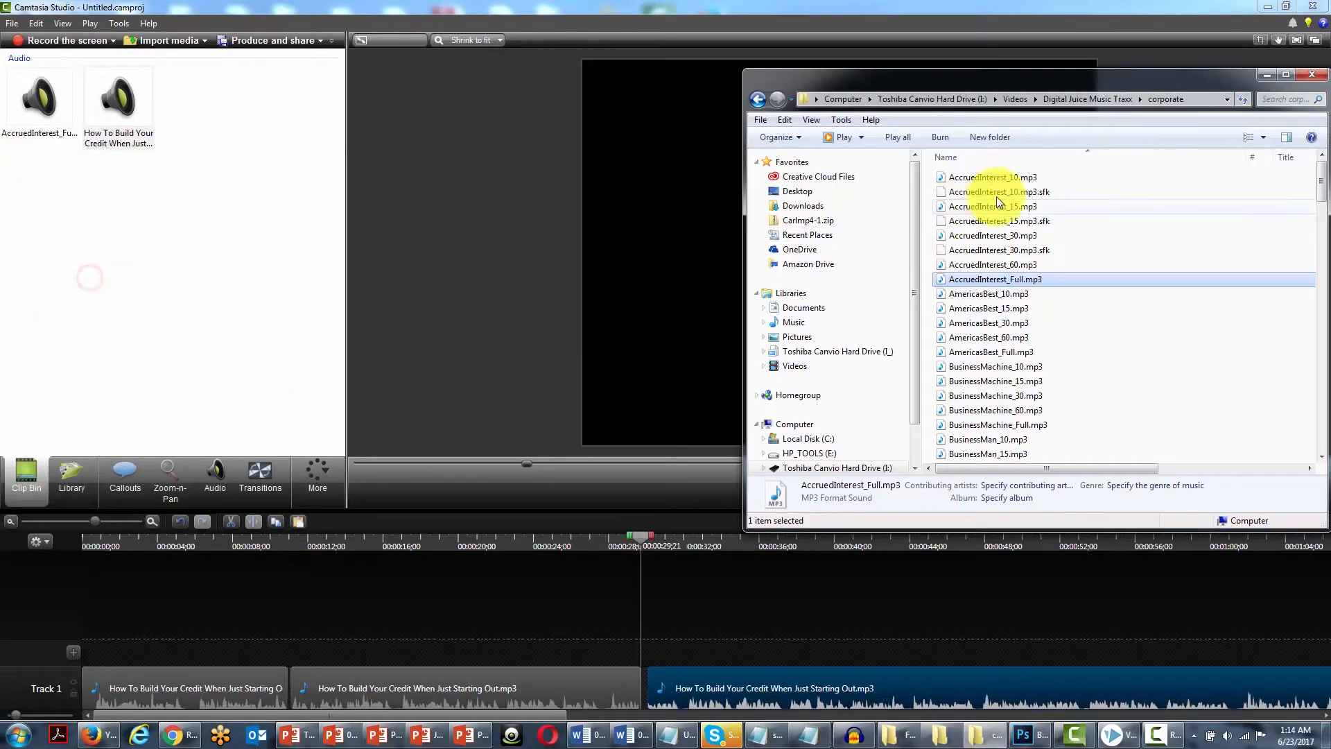
{"action": "left_click", "coordinate": [1259, 75]}
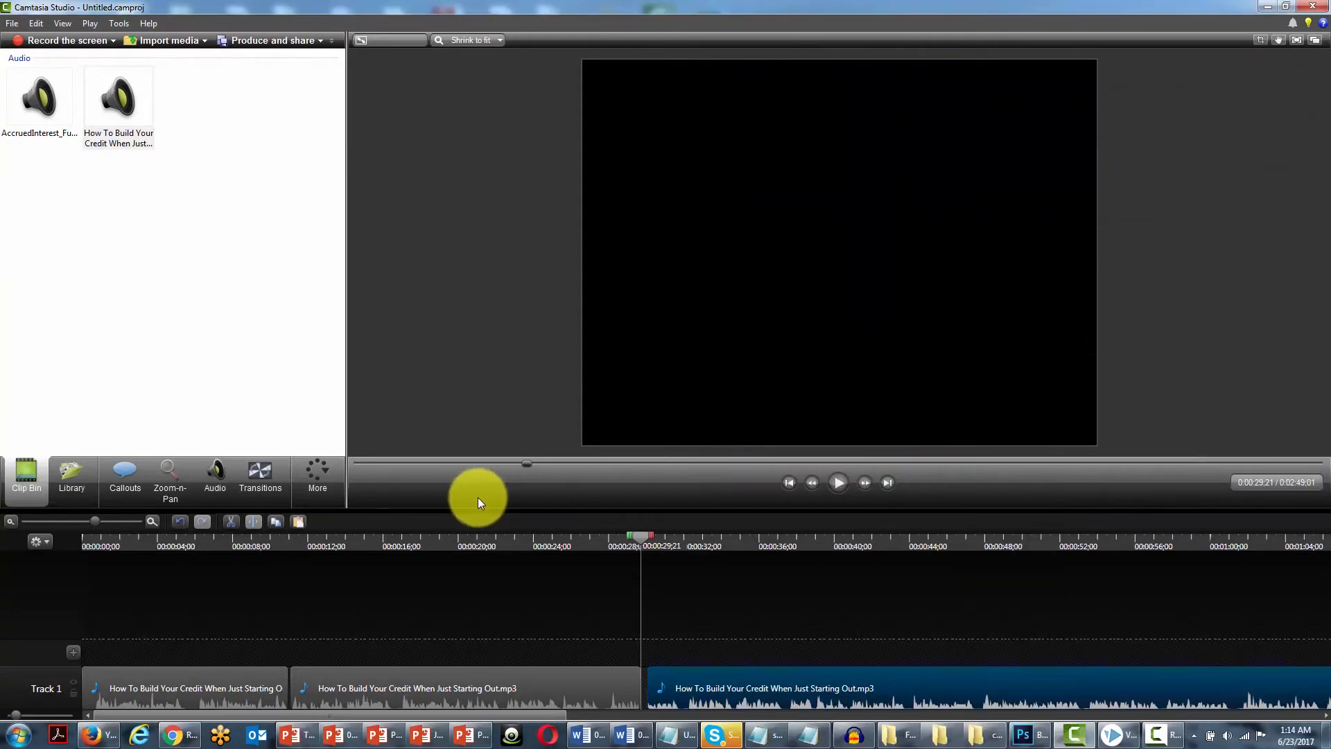
Add AccruedInterest_Full.mp3 to the timeline from 00:00:00;00, on its own track above the narration
{"action": "key", "text": "ctrl+Home"}
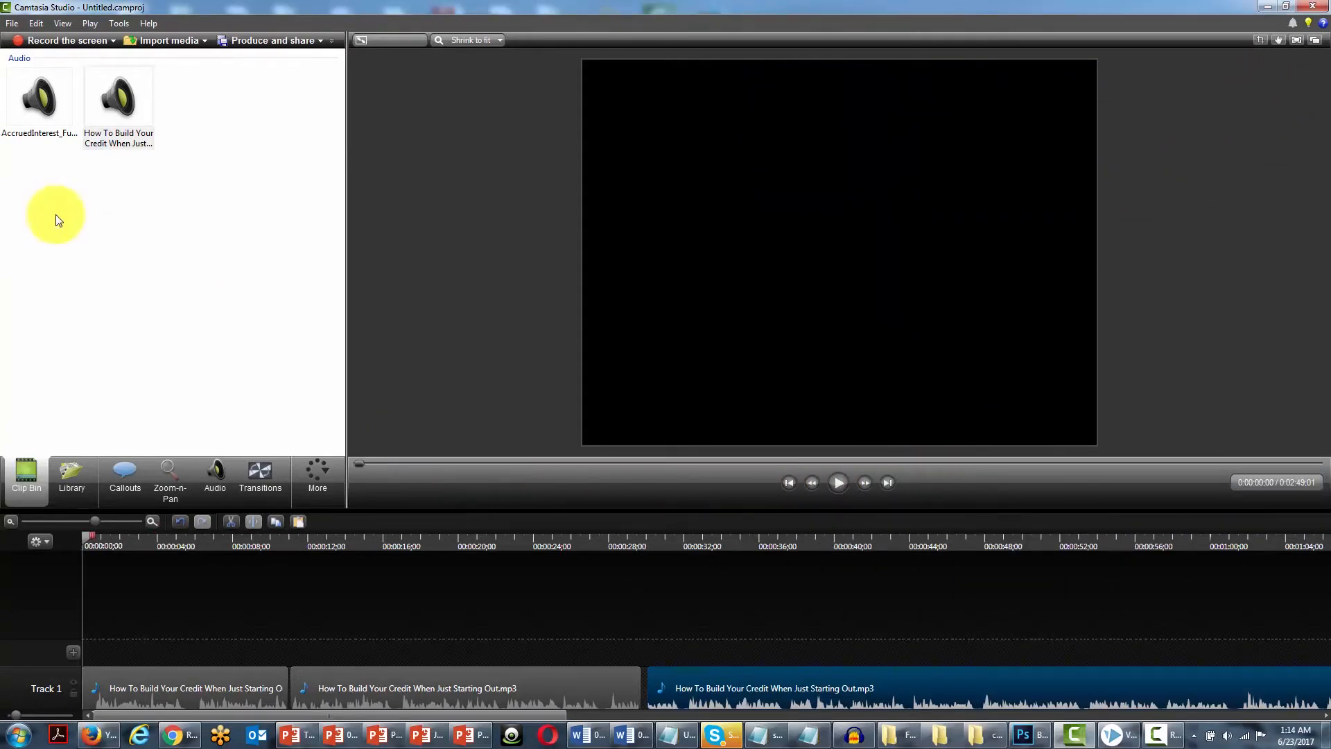
{"action": "right_click", "coordinate": [40, 98]}
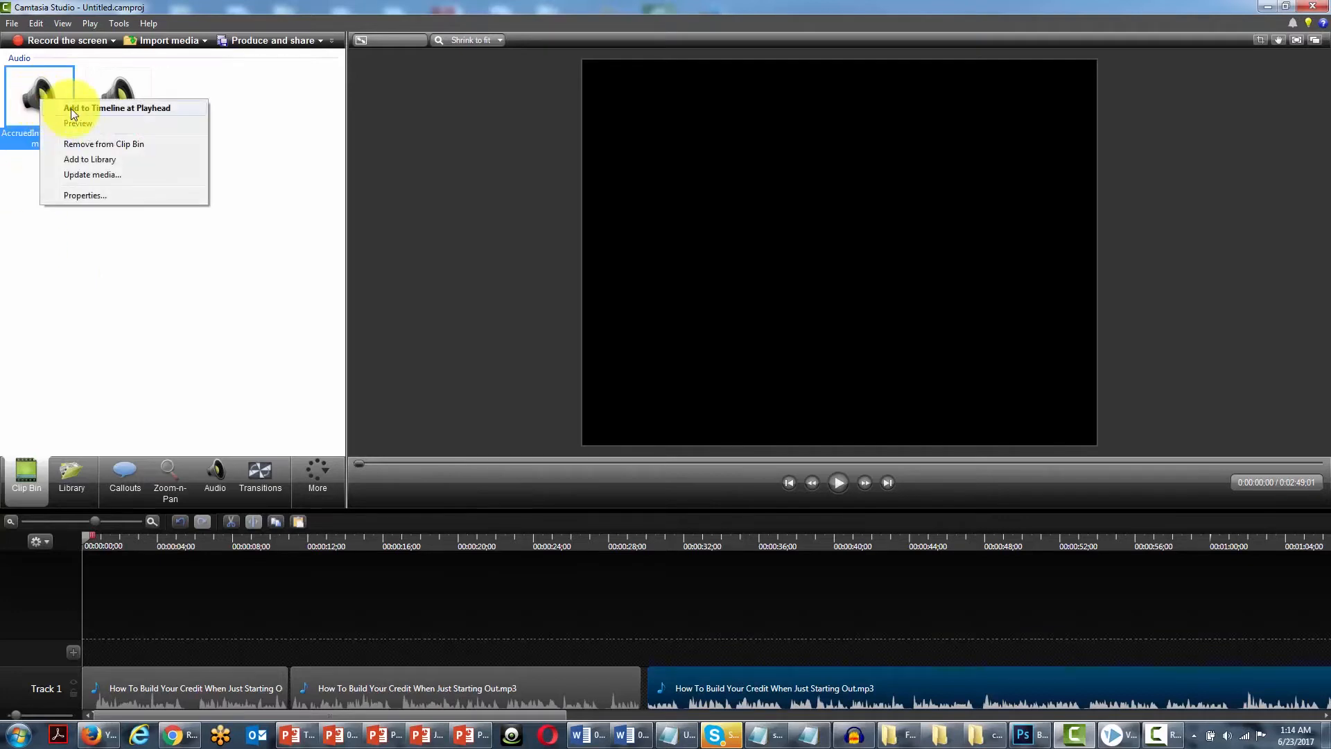
{"action": "left_click", "coordinate": [89, 111]}
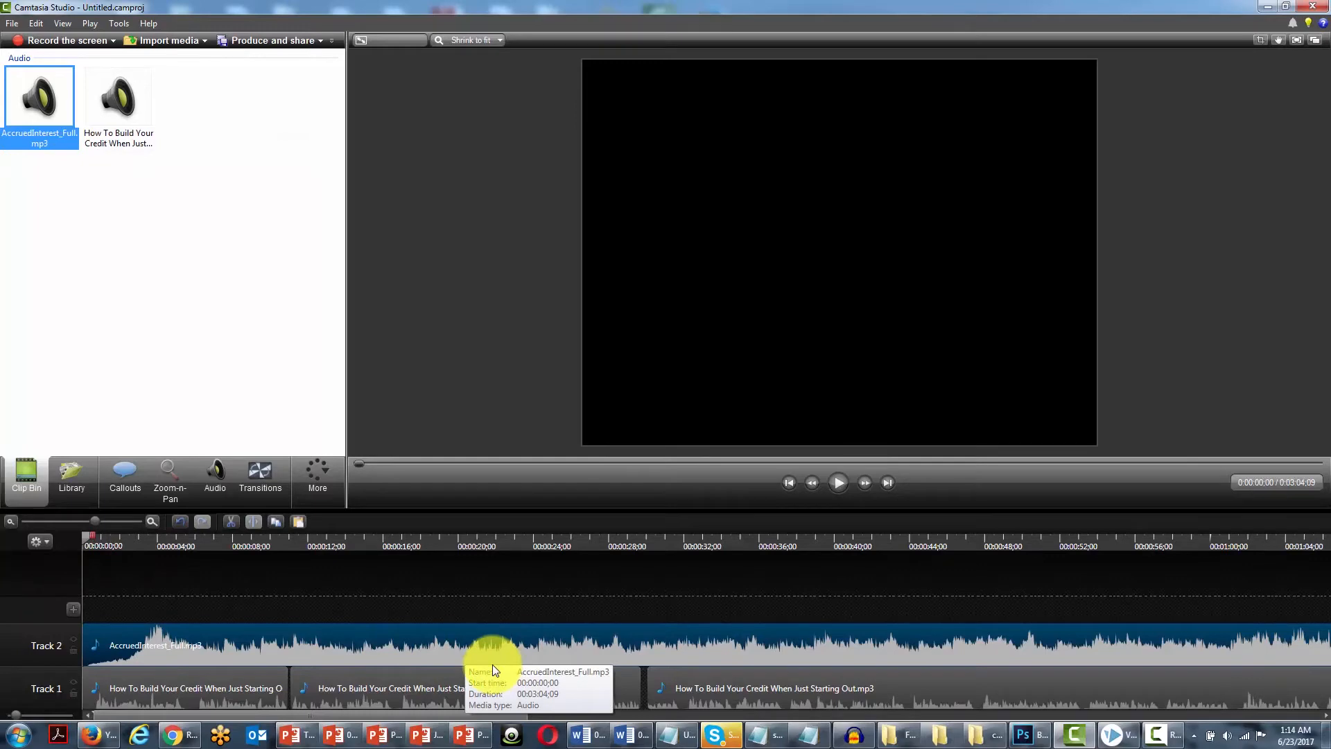
Lower the volume of the AccruedInterest_Full.mp3 clip on Track 2 by several steps so it plays quietly under the narration
{"action": "left_click", "coordinate": [269, 636]}
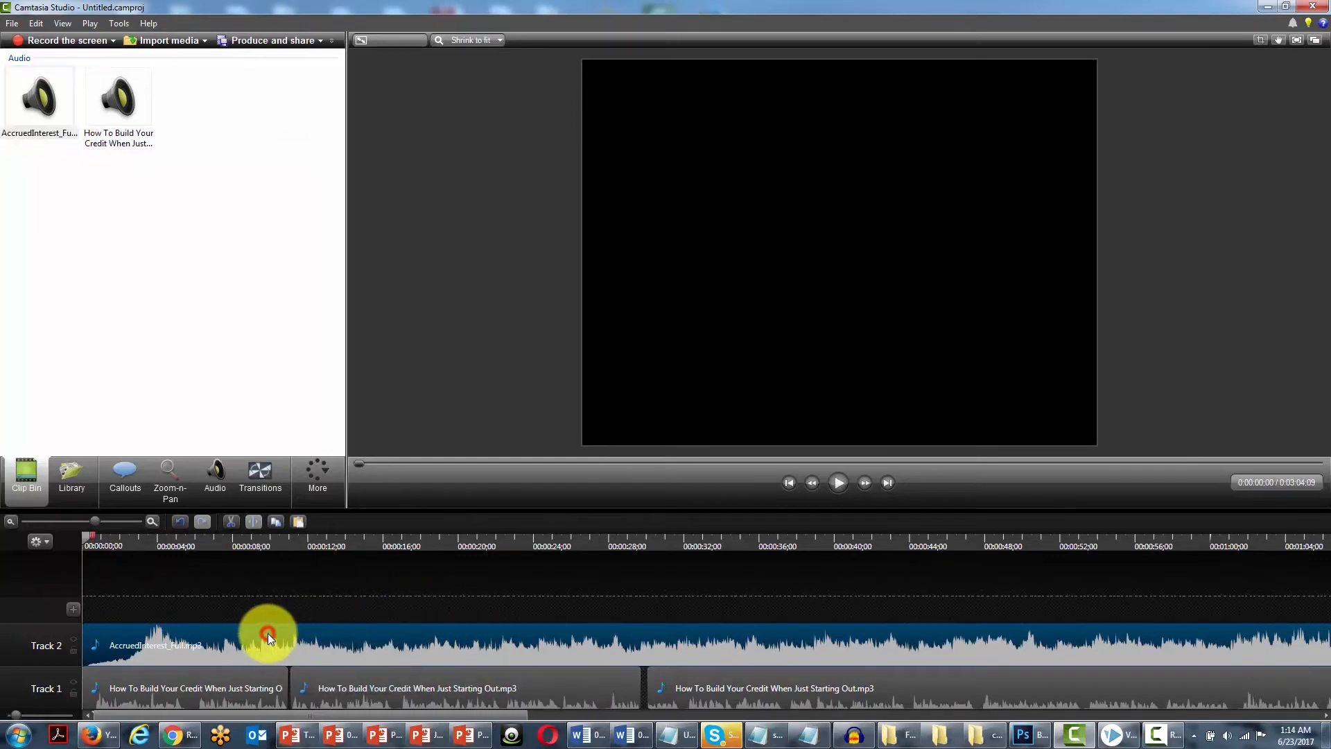
{"action": "left_click", "coordinate": [215, 475]}
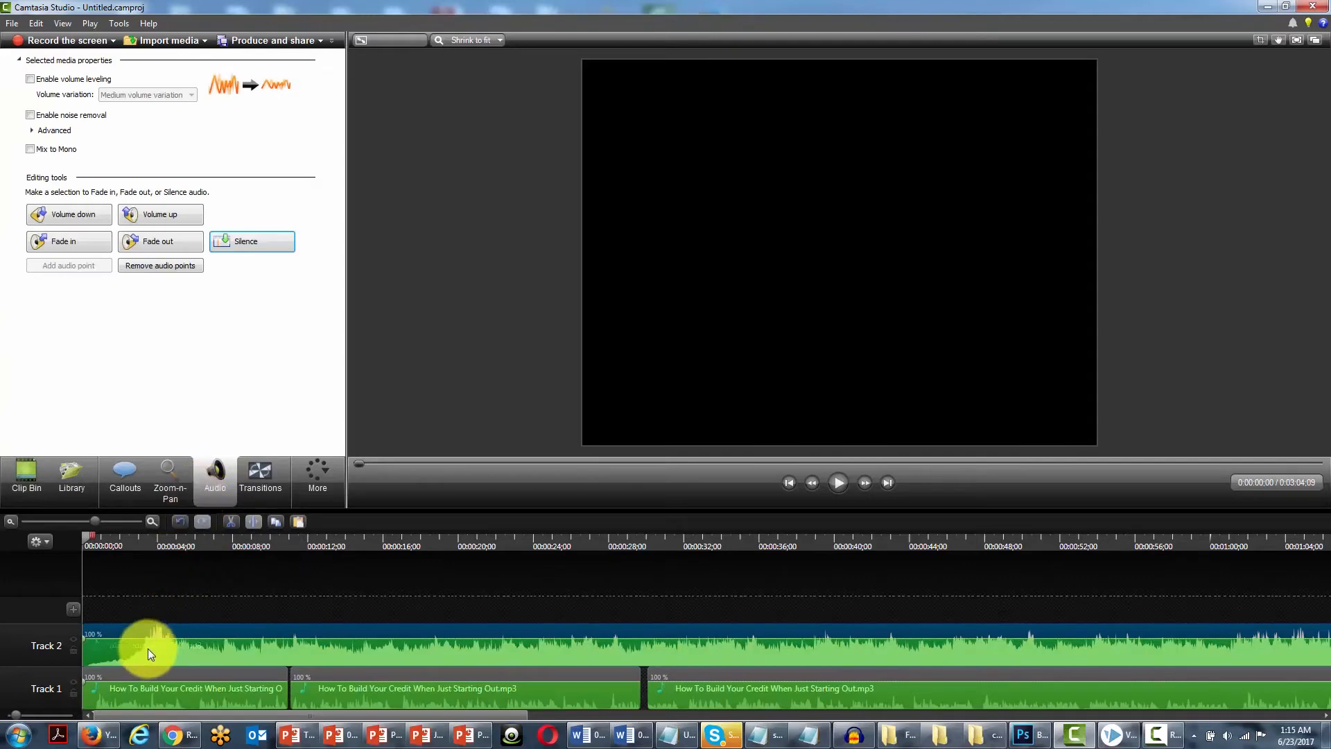
{"action": "left_click", "coordinate": [251, 650]}
{"action": "left_click", "coordinate": [82, 214]}
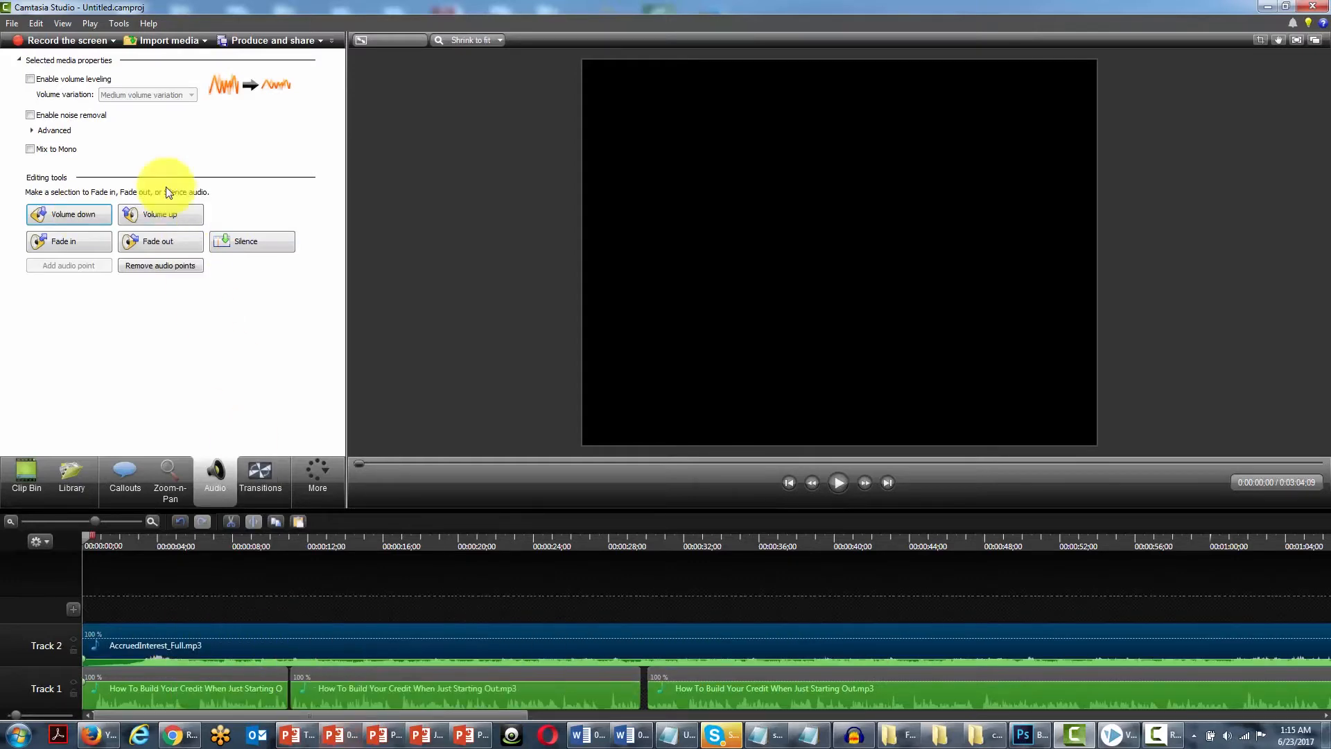
{"action": "left_click", "coordinate": [81, 215]}
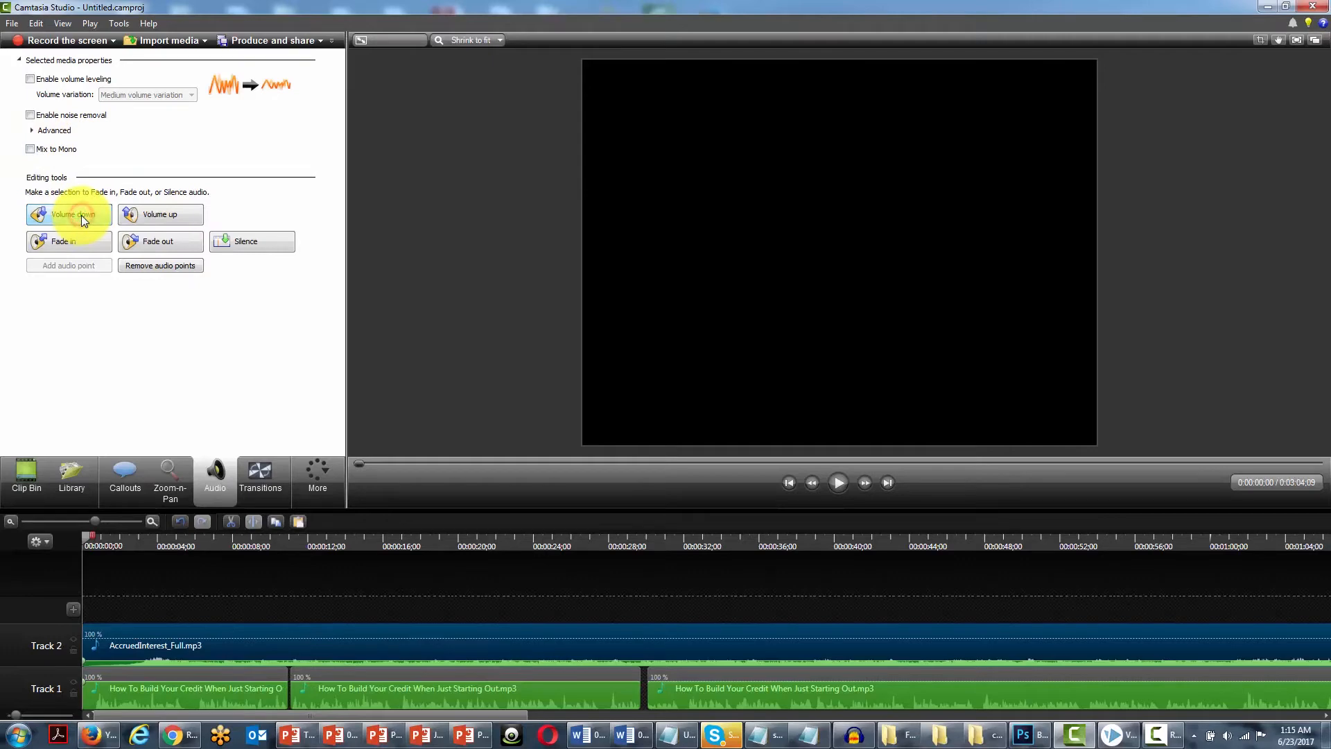
{"action": "left_click", "coordinate": [81, 215]}
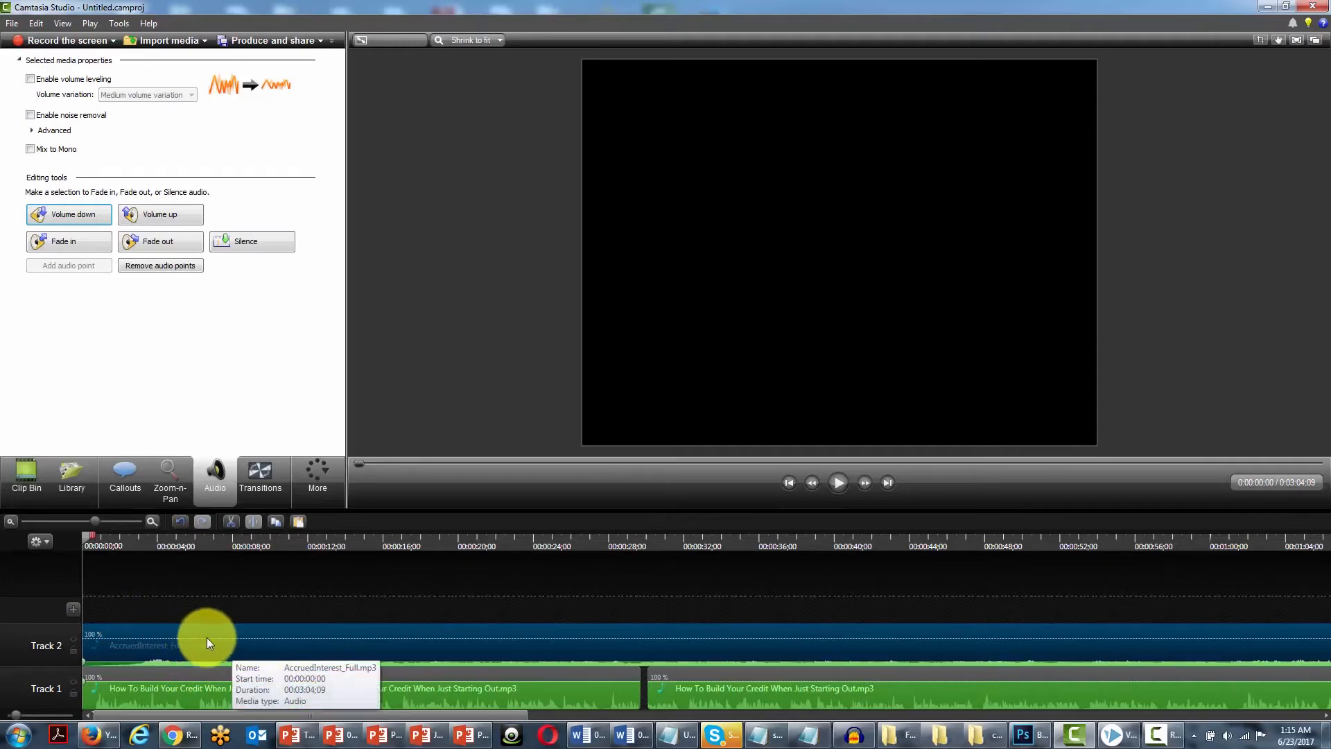
Remove the music clip from Track 2 and enable noise removal on the first narration clip
{"action": "left_click", "coordinate": [265, 636]}
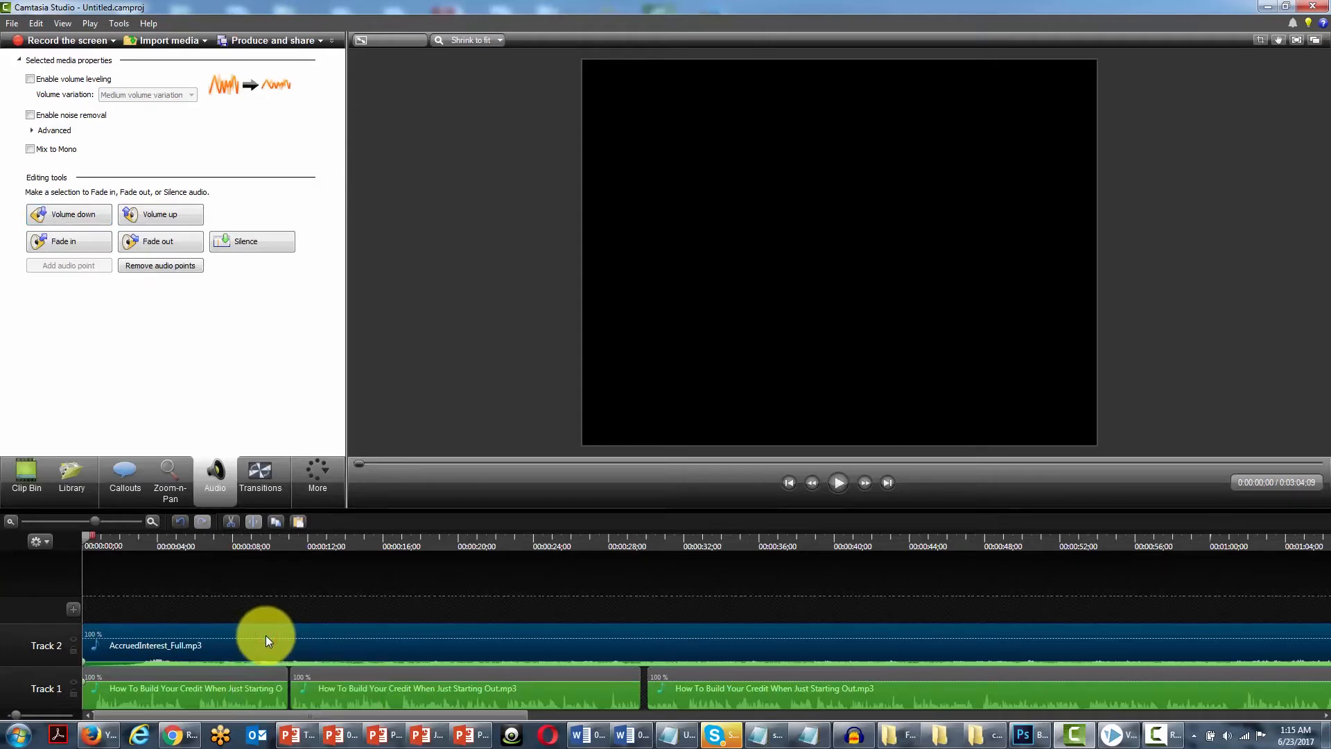
{"action": "key", "text": "Delete"}
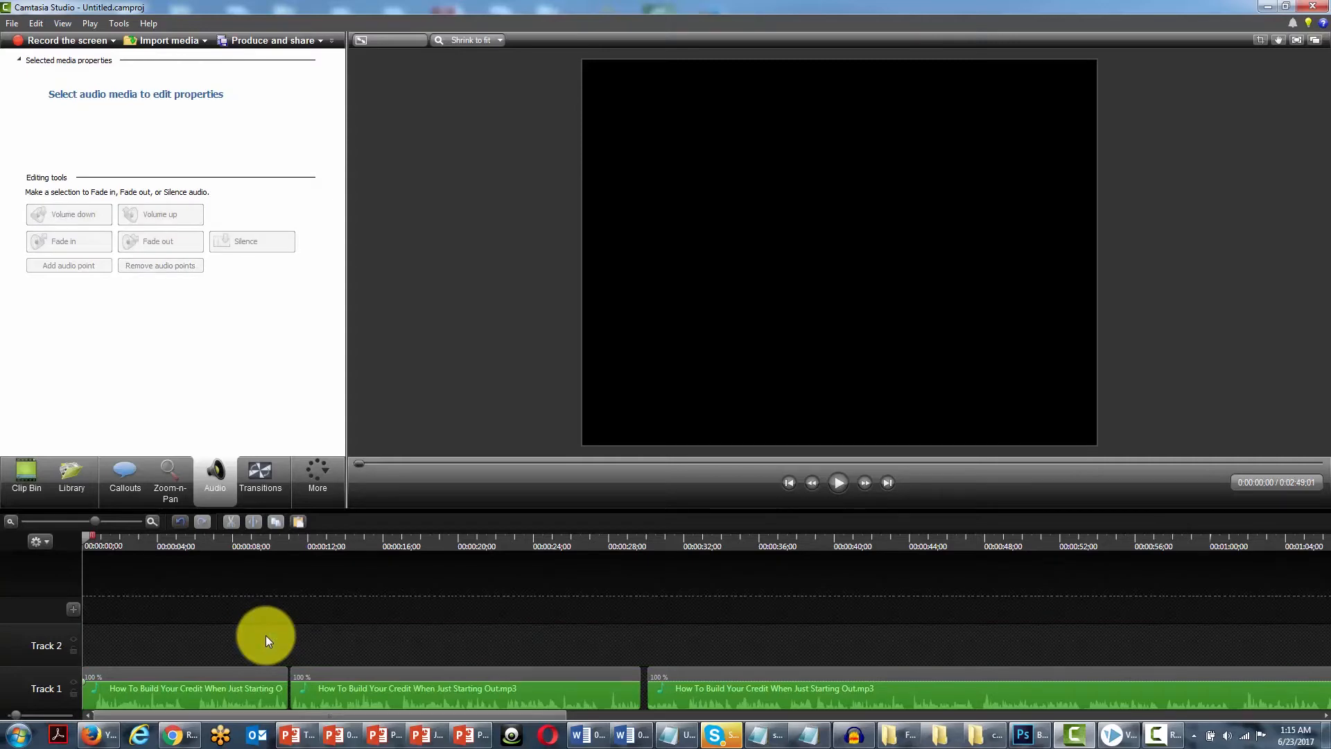
{"action": "left_click", "coordinate": [199, 670]}
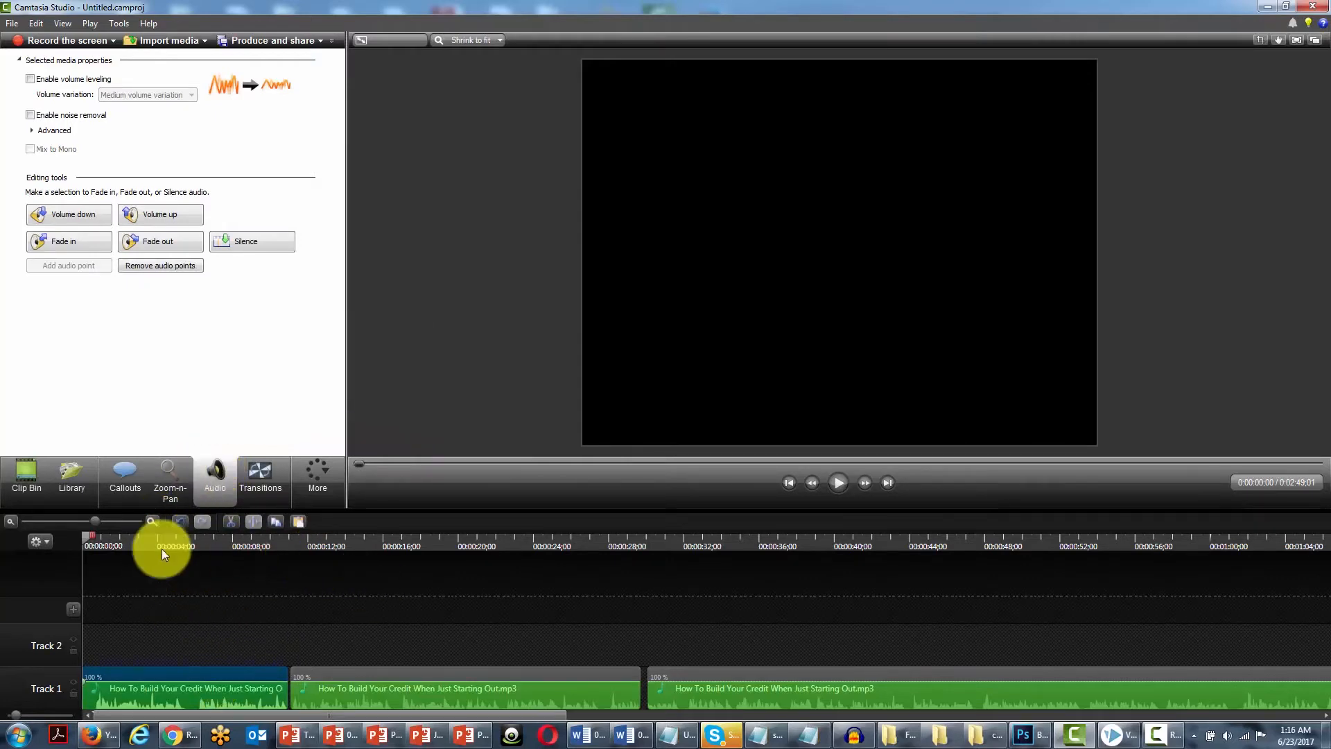
{"action": "mouse_move", "coordinate": [88, 538]}
{"action": "left_mouse_down"}
{"action": "mouse_move", "coordinate": [190, 559]}
{"action": "mouse_move", "coordinate": [186, 535]}
{"action": "mouse_move", "coordinate": [205, 537]}
{"action": "left_mouse_up"}
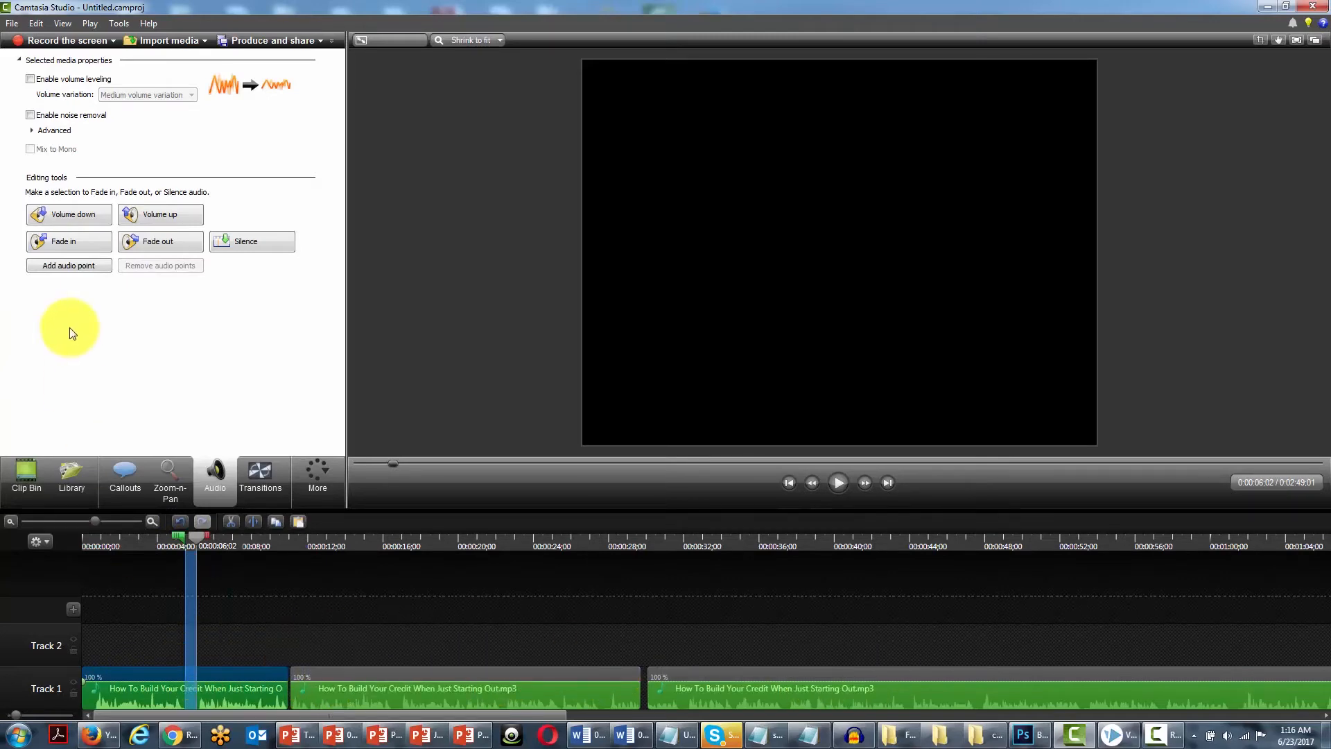
{"action": "left_click", "coordinate": [29, 115]}
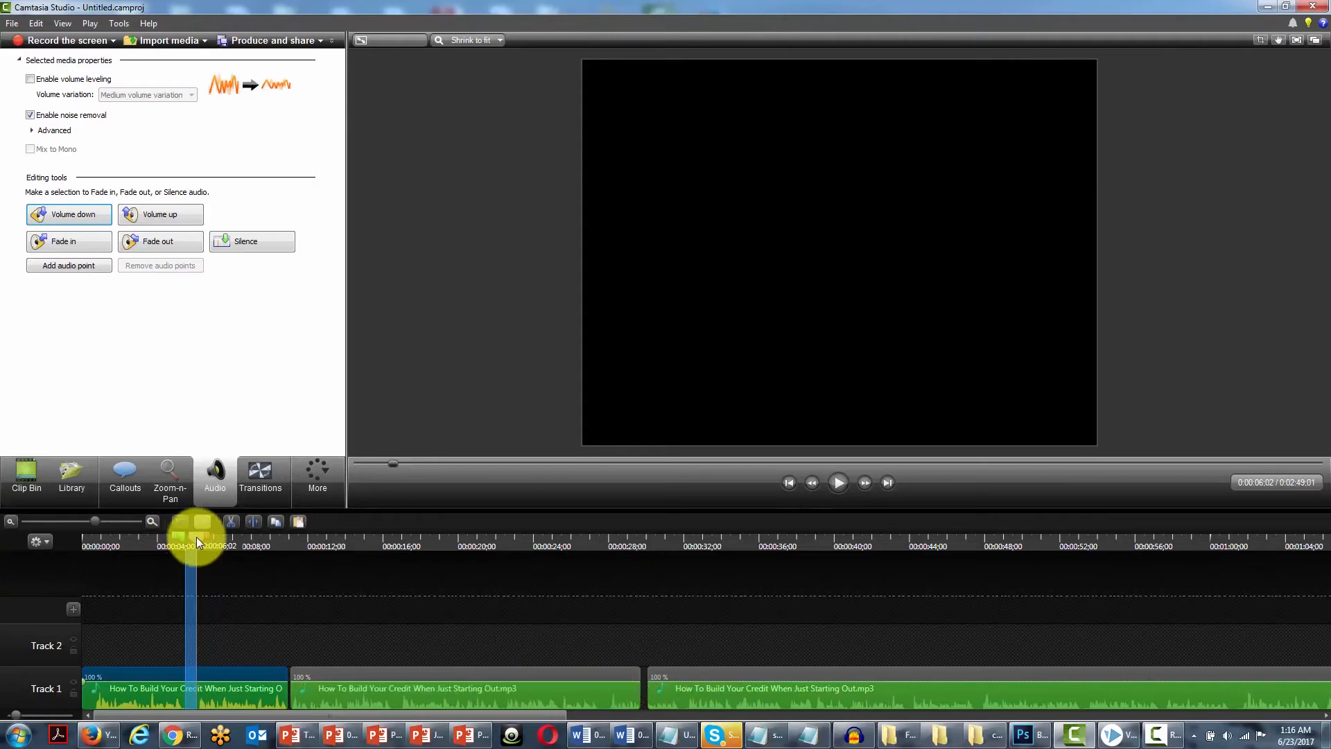
{"action": "left_click_drag", "start_coordinate": [196, 536], "coordinate": [48, 535]}
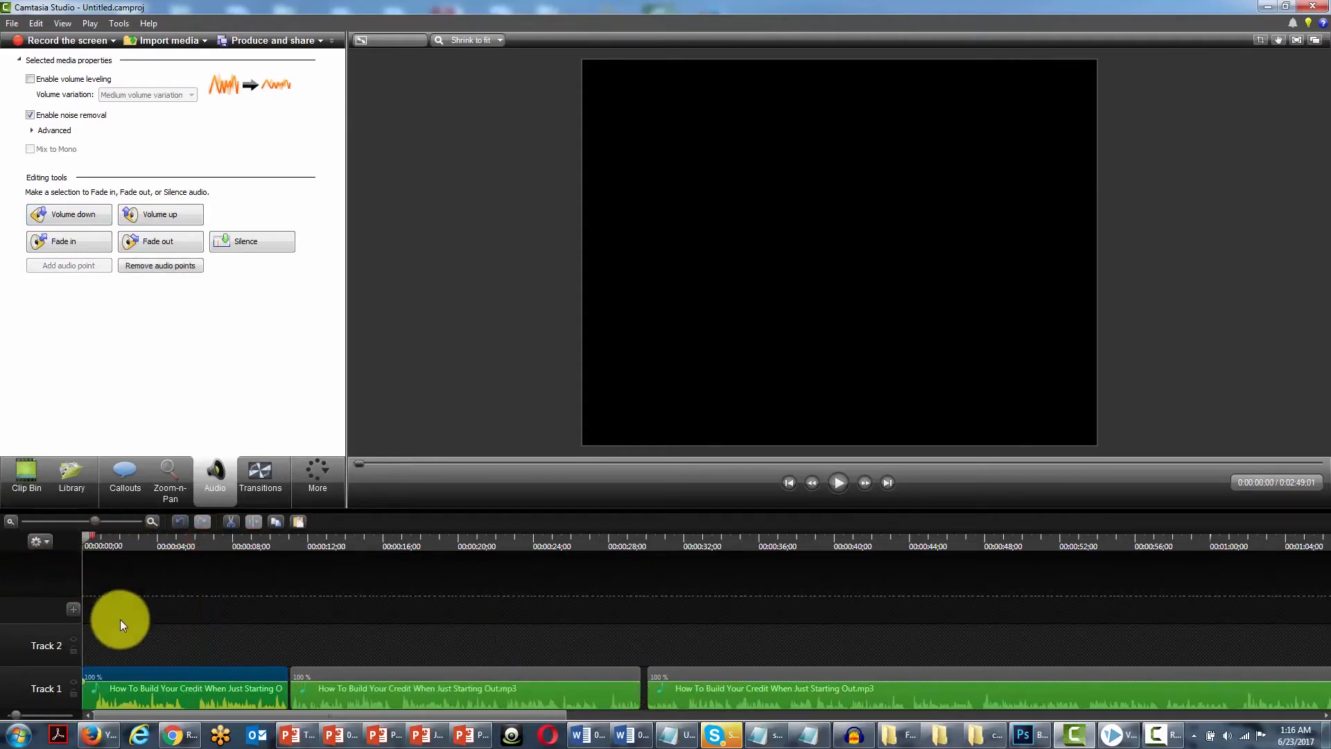
Put the quieter AccruedInterest_Full.mp3 clip back on Track 2 at the timeline start and play the opening seconds
{"action": "right_click", "coordinate": [90, 638]}
{"action": "left_click", "coordinate": [148, 426]}
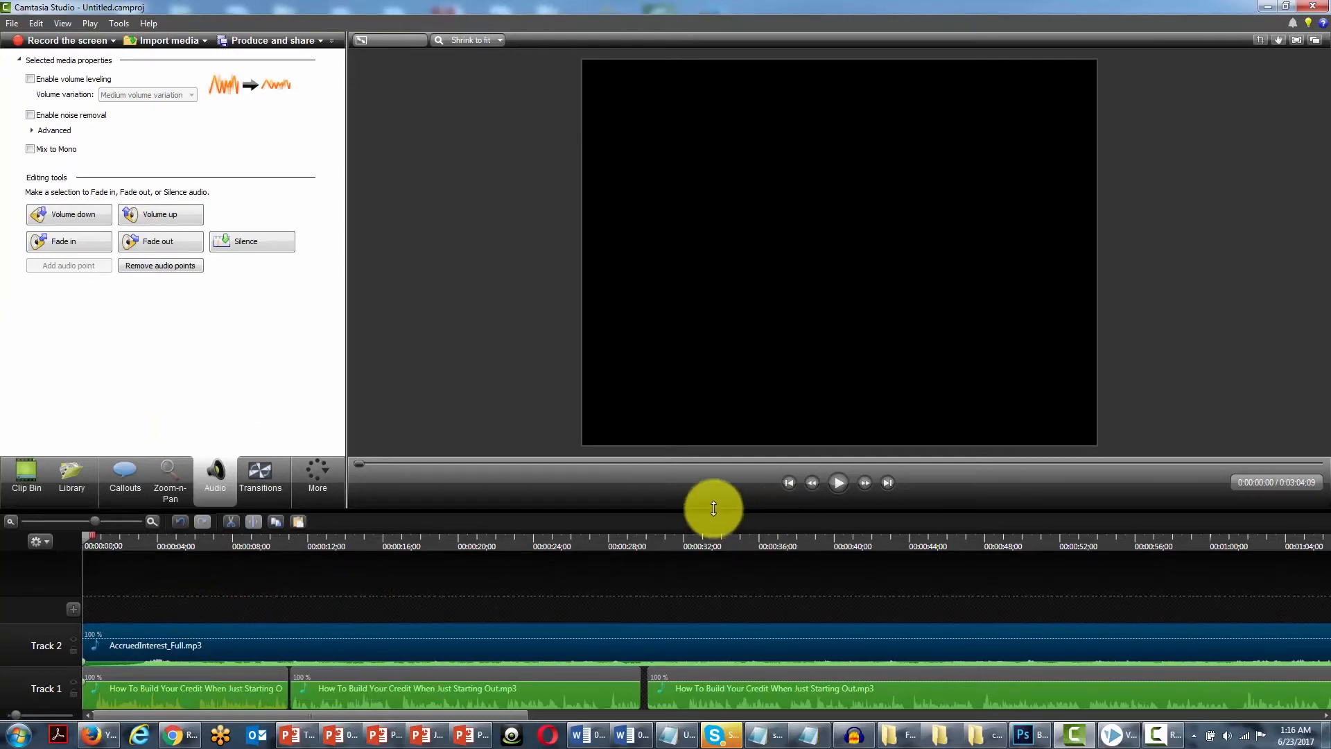
{"action": "left_click", "coordinate": [836, 483]}
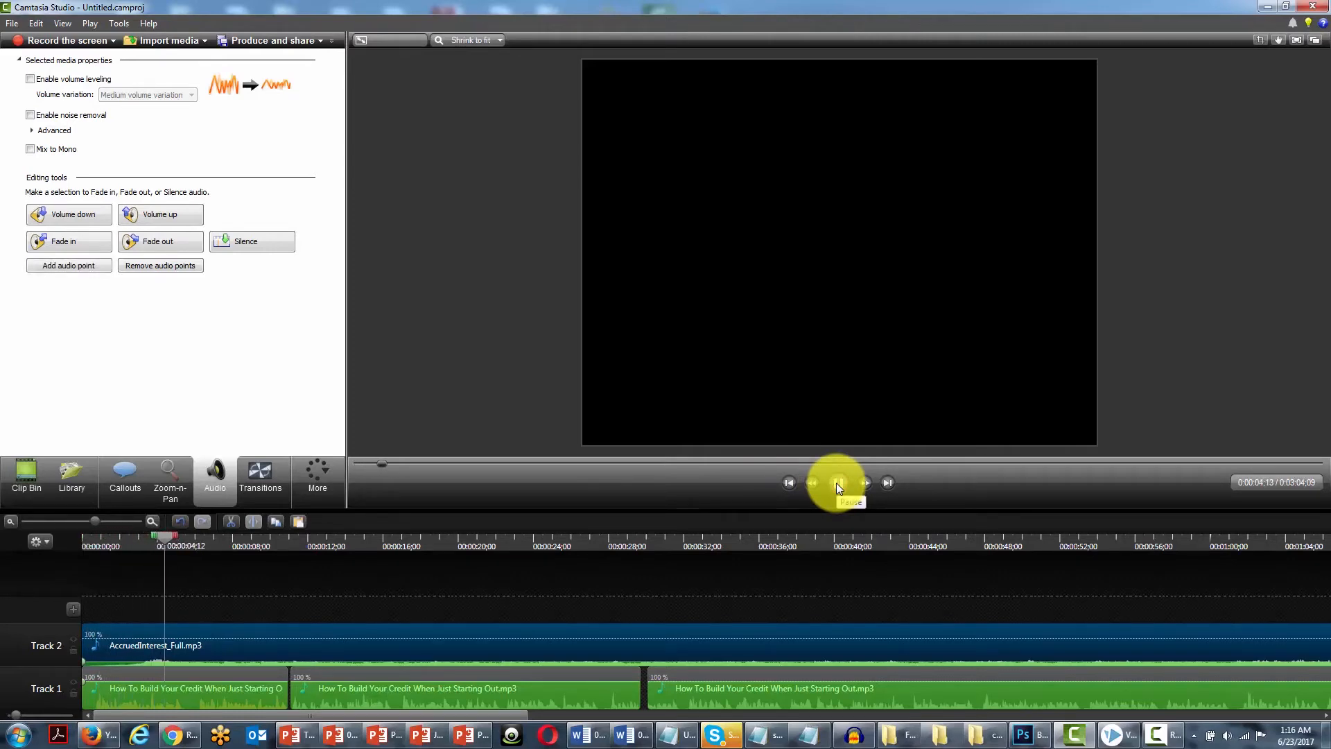
{"action": "left_click", "coordinate": [836, 483]}
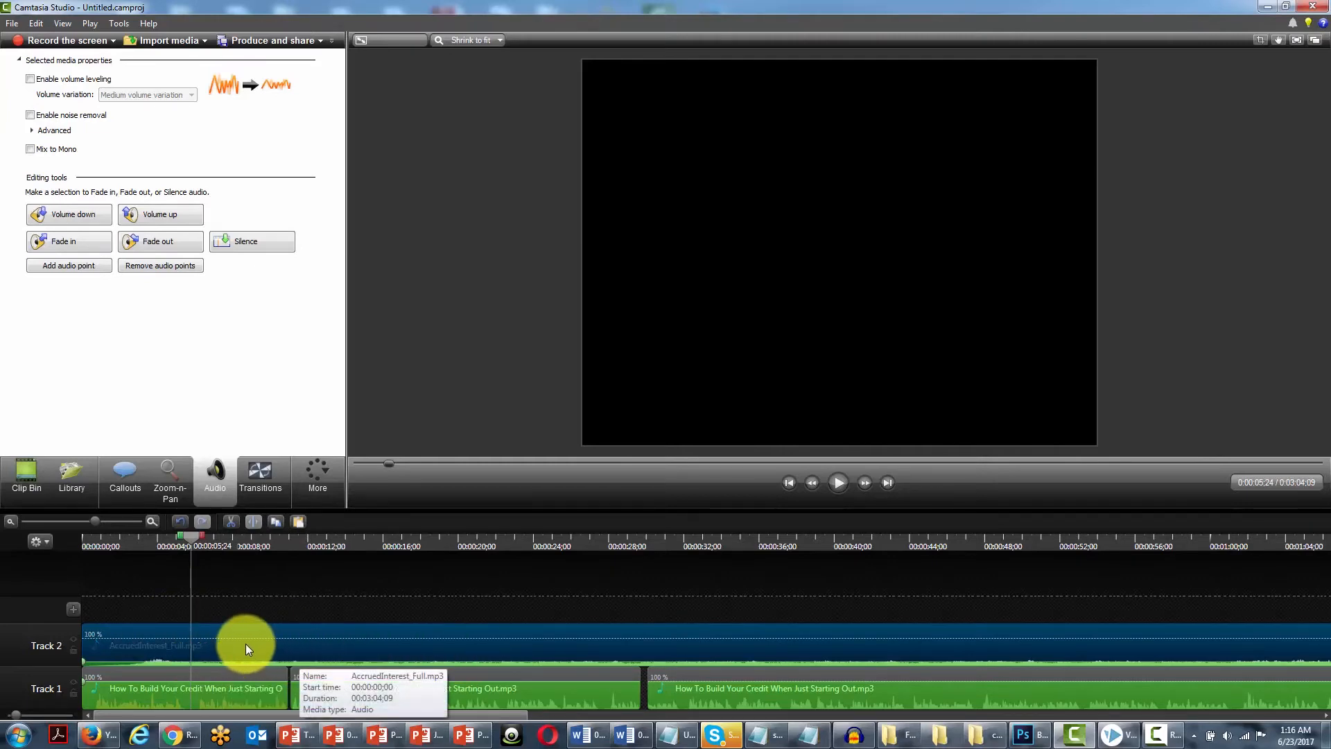
Lower the Track 2 music volume three more steps and play the mix from the start
{"action": "left_click", "coordinate": [80, 210]}
{"action": "left_click", "coordinate": [80, 211]}
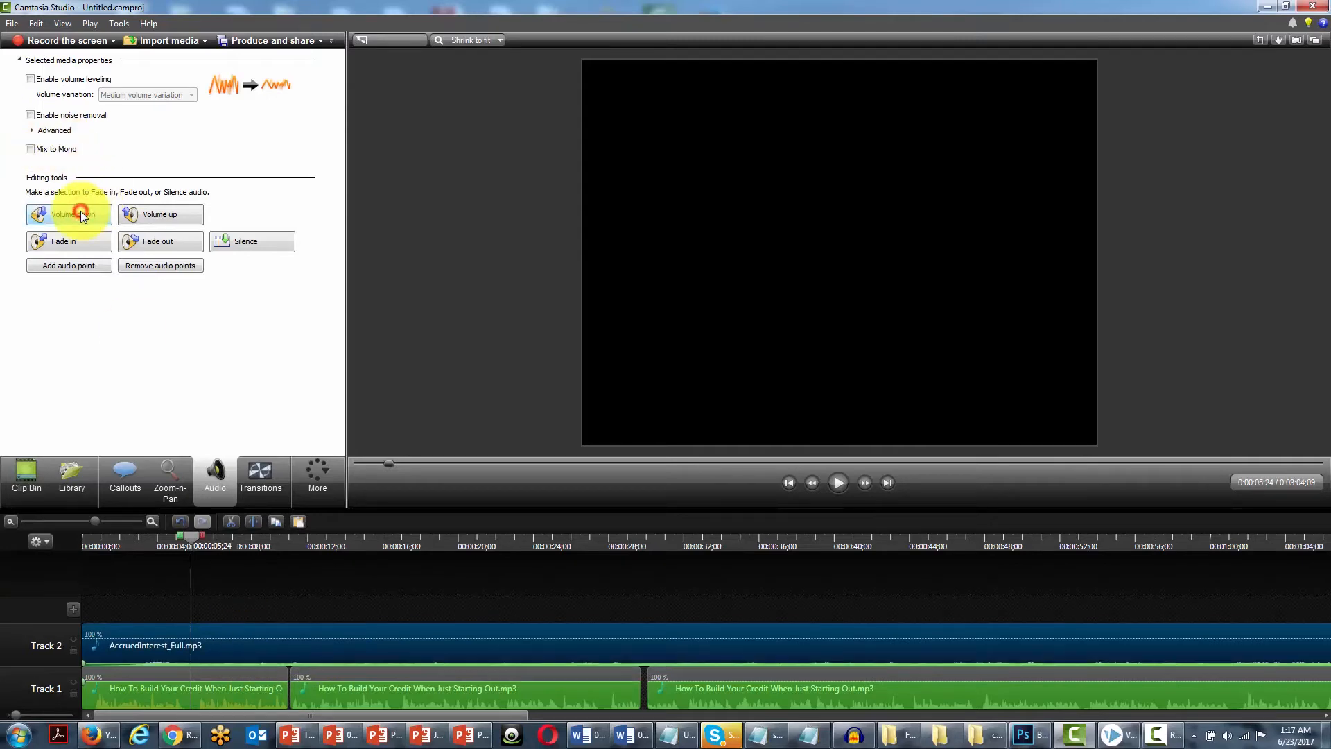
{"action": "left_click", "coordinate": [80, 211]}
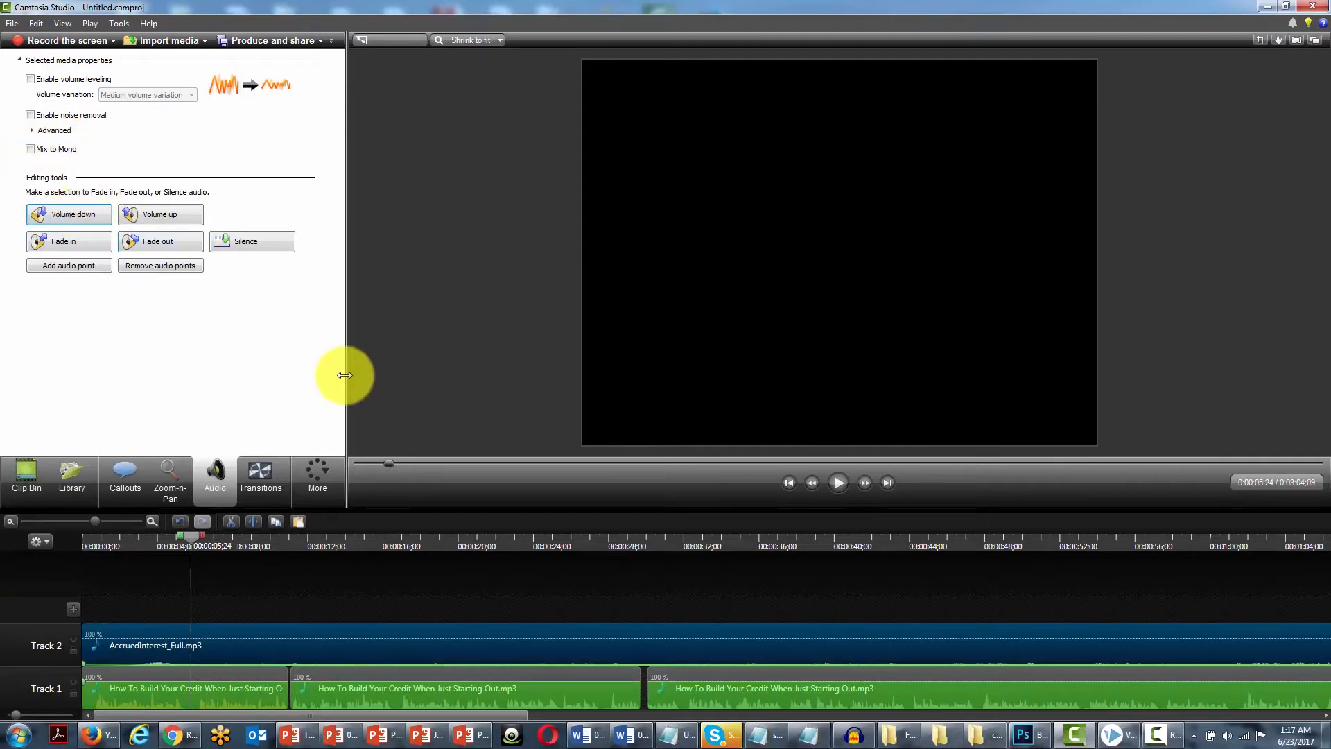
{"action": "left_click", "coordinate": [789, 483]}
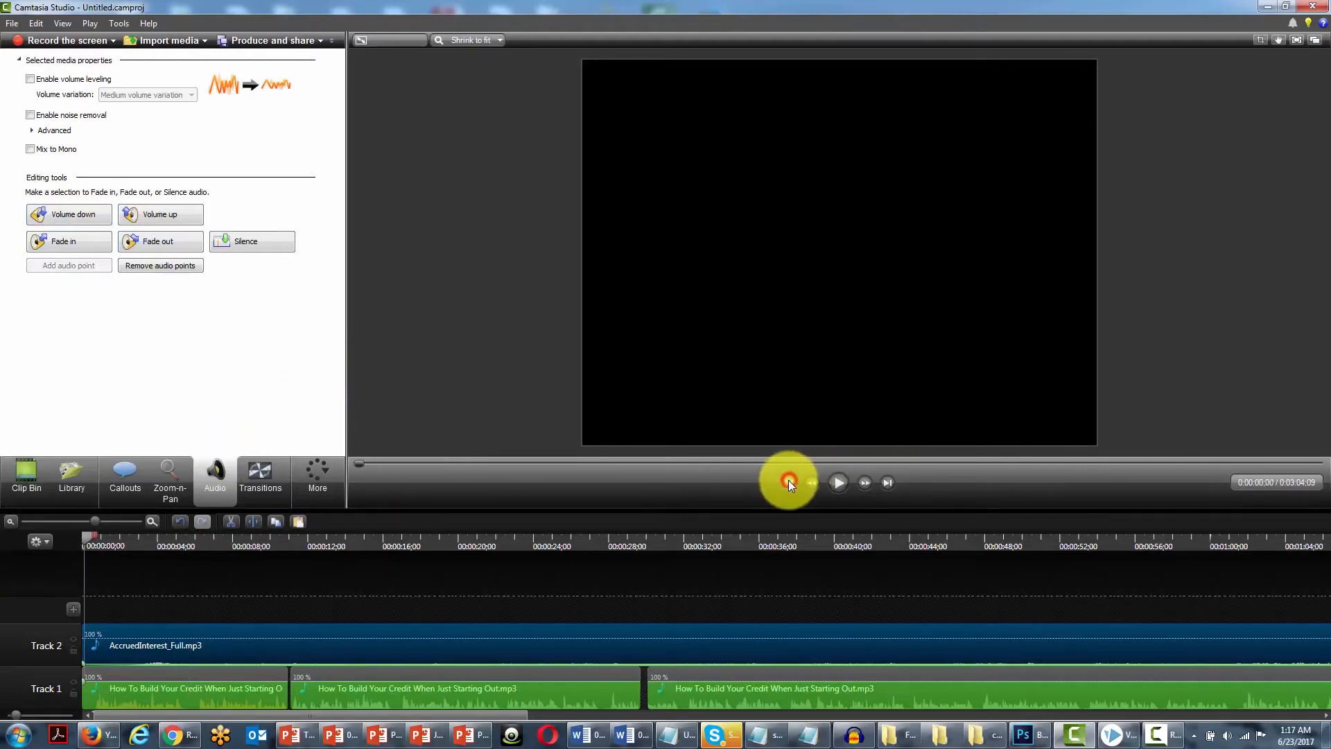
{"action": "left_click", "coordinate": [839, 484]}
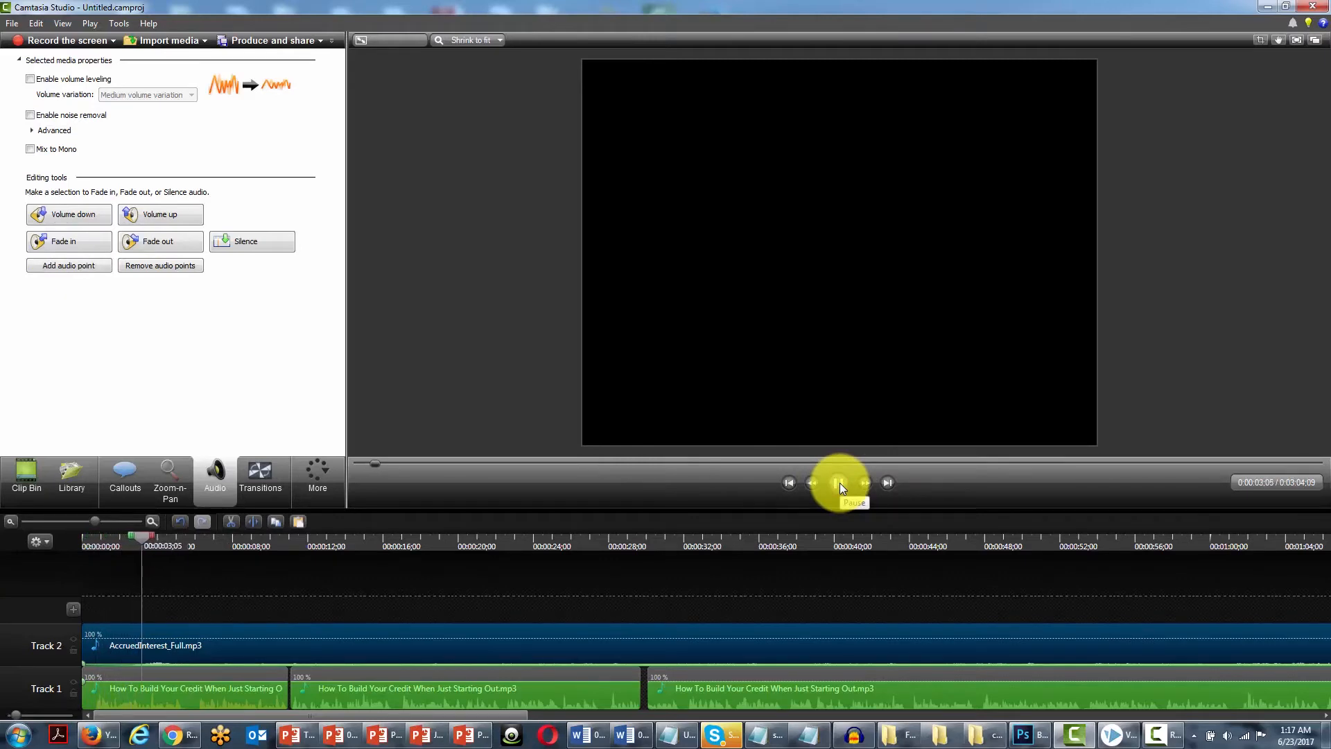
{"action": "left_click", "coordinate": [839, 483]}
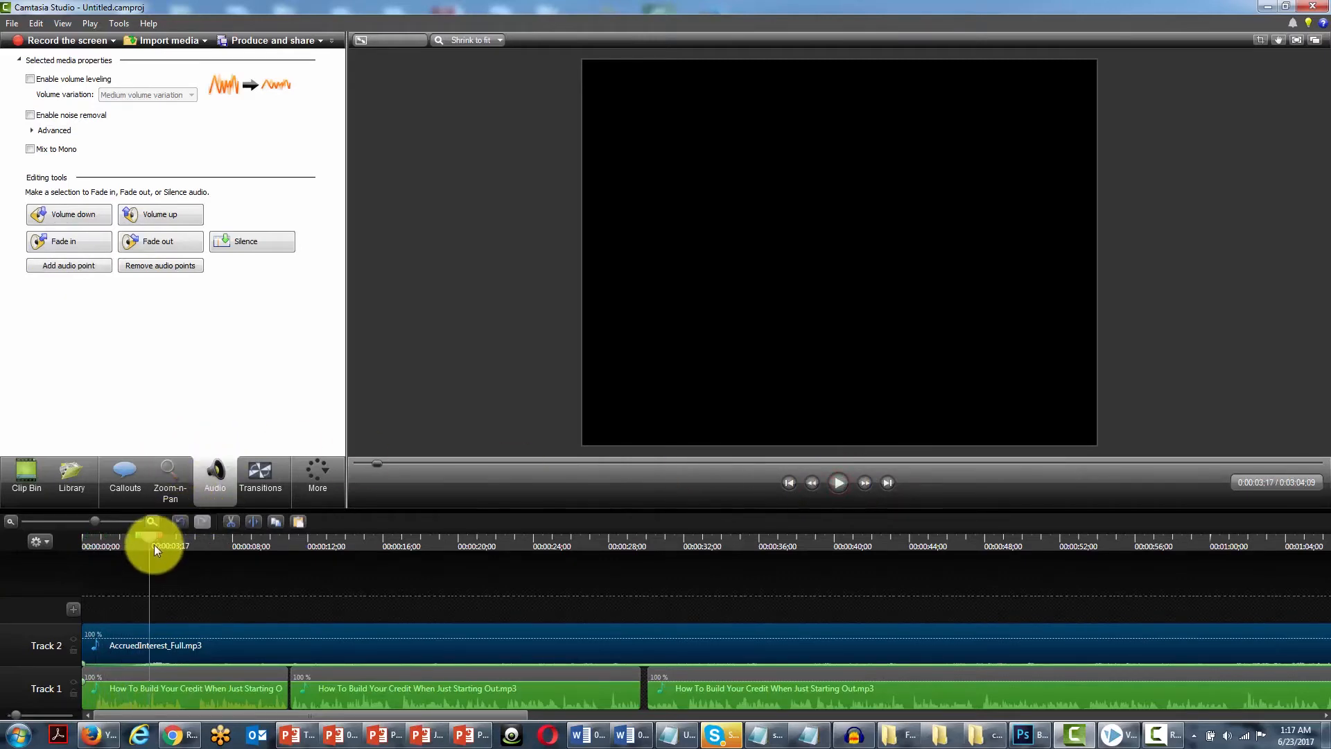
Split the Track 2 music at the end of the narration, delete the excess part and return the playhead to the start
{"action": "left_click_drag", "start_coordinate": [152, 534], "coordinate": [39, 534]}
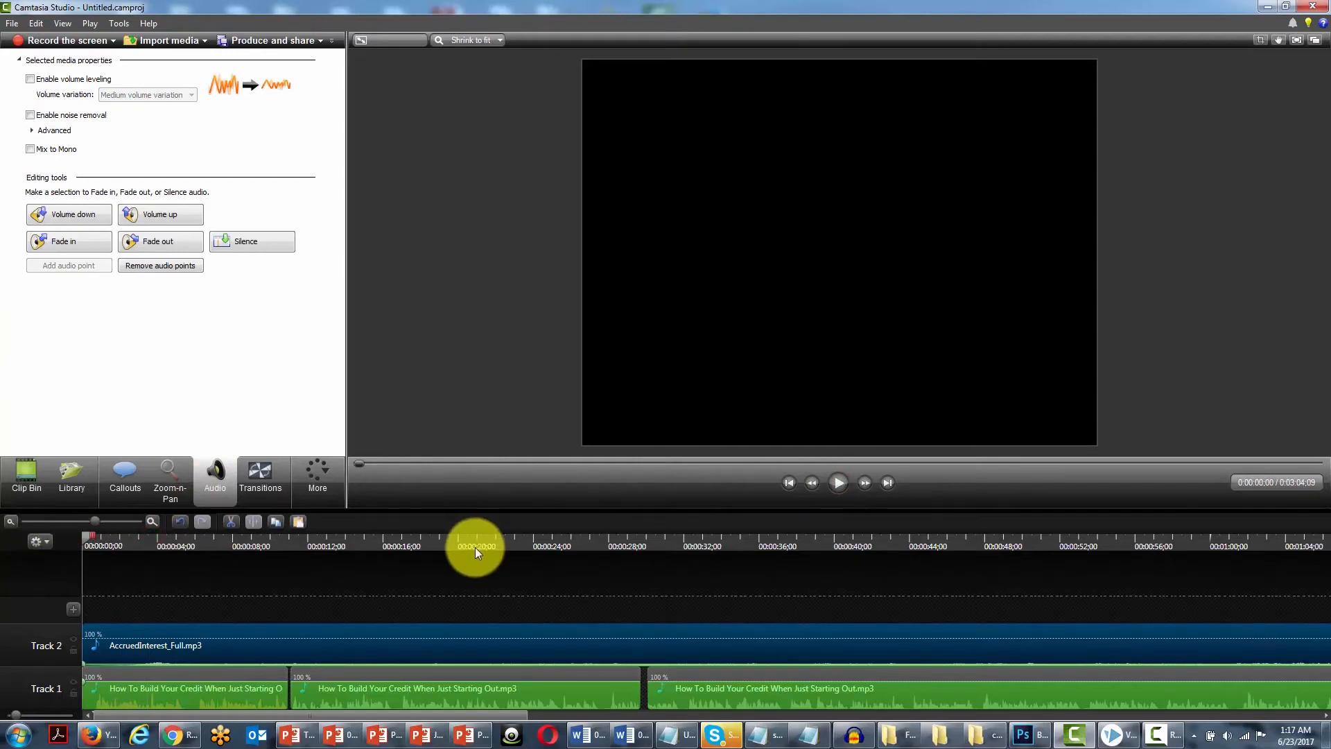
{"action": "left_click", "coordinate": [886, 484]}
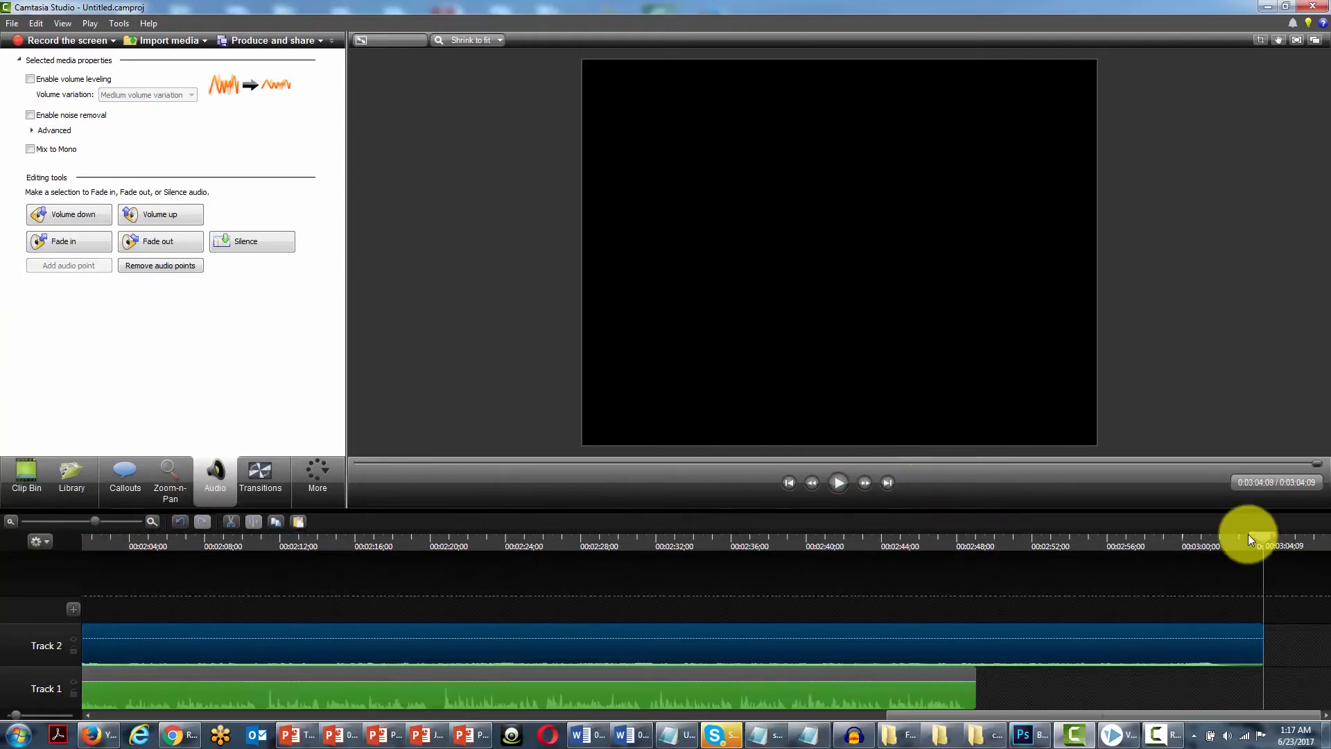
{"action": "left_click_drag", "start_coordinate": [1279, 538], "coordinate": [976, 560]}
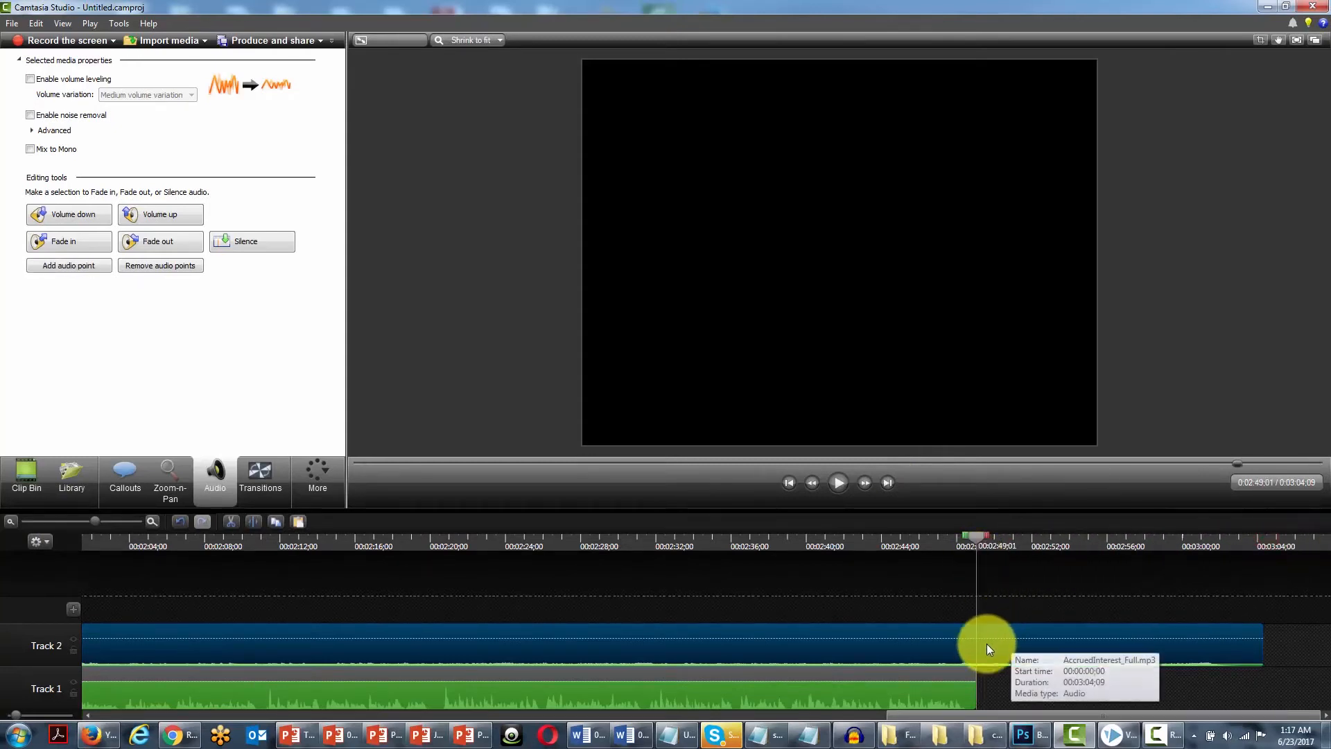
{"action": "left_click", "coordinate": [254, 522]}
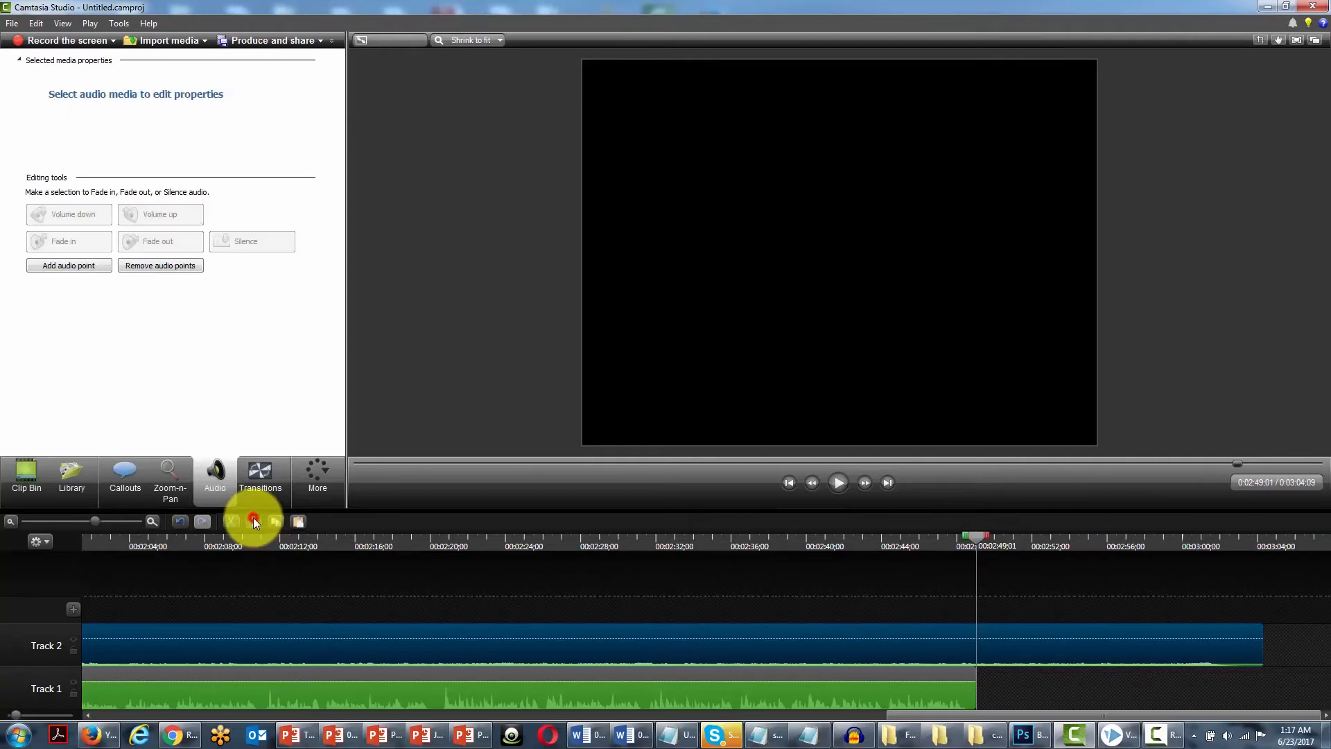
{"action": "left_click", "coordinate": [1043, 642]}
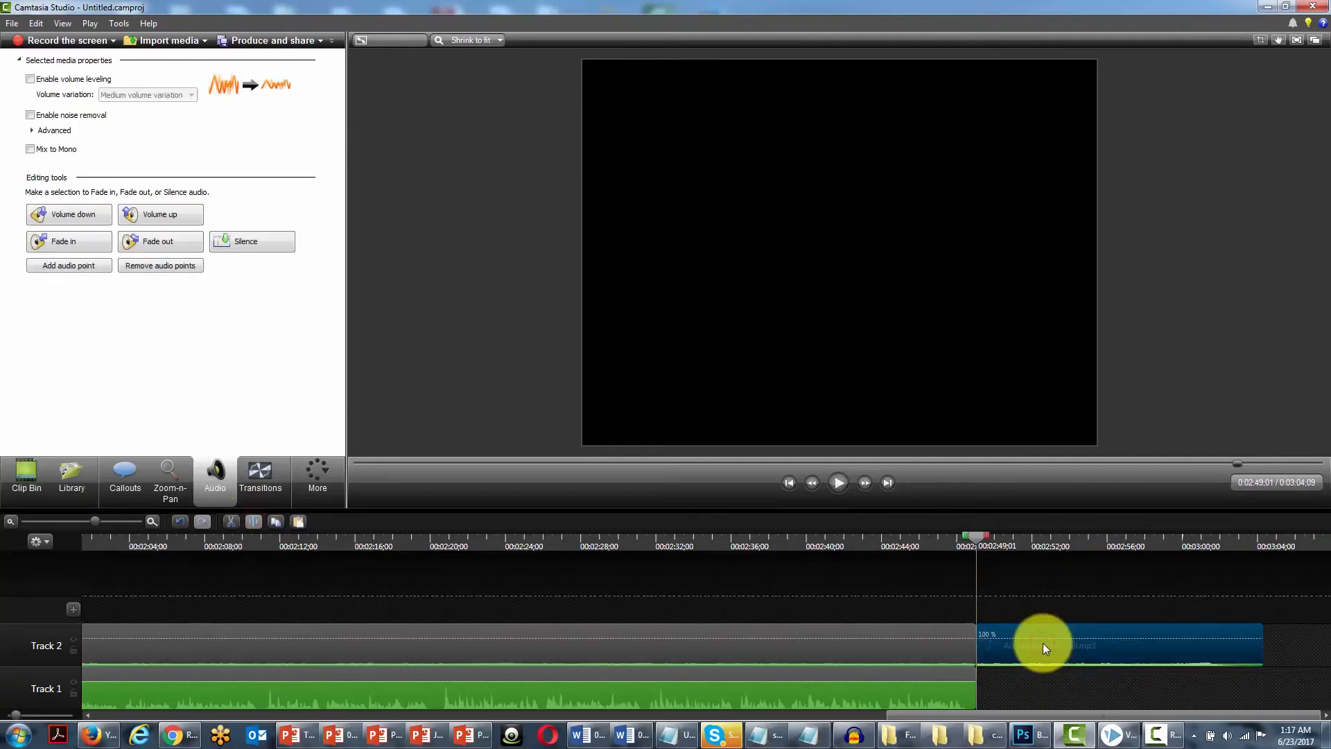
{"action": "key", "text": "Delete"}
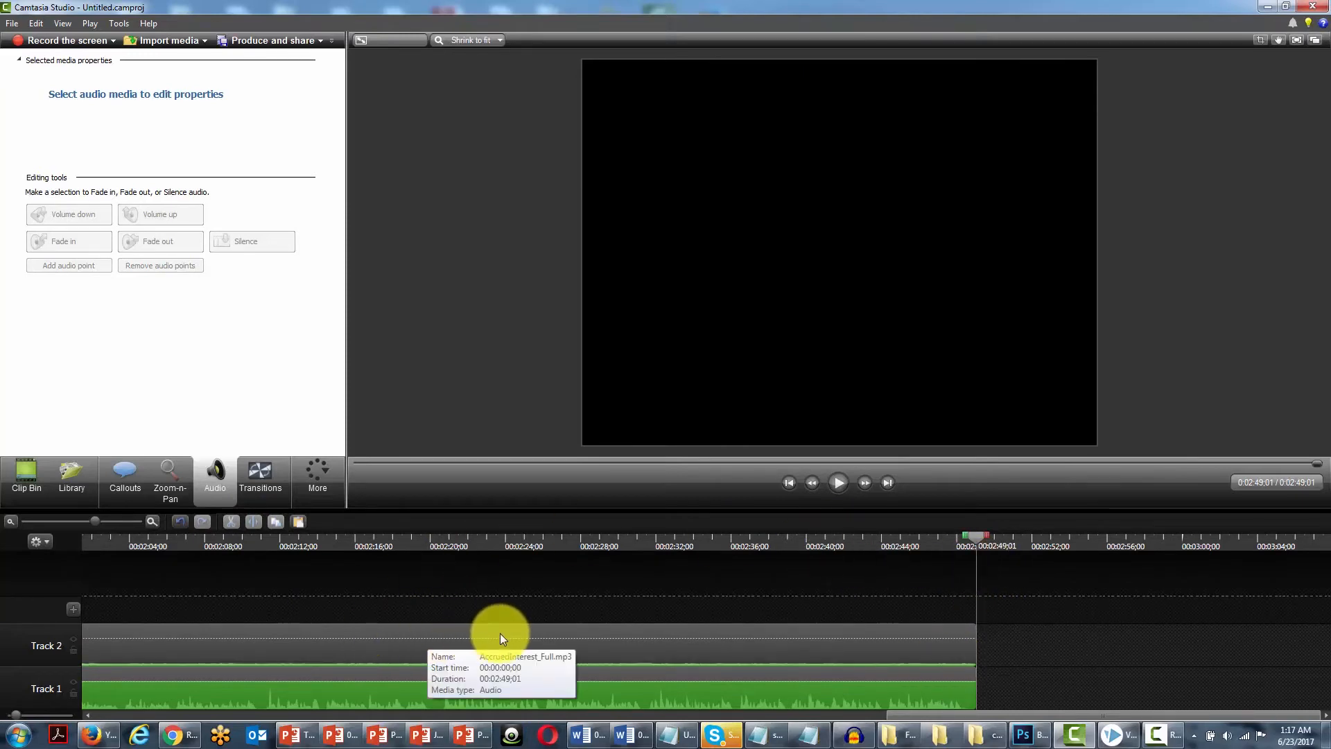
{"action": "left_click", "coordinate": [784, 482]}
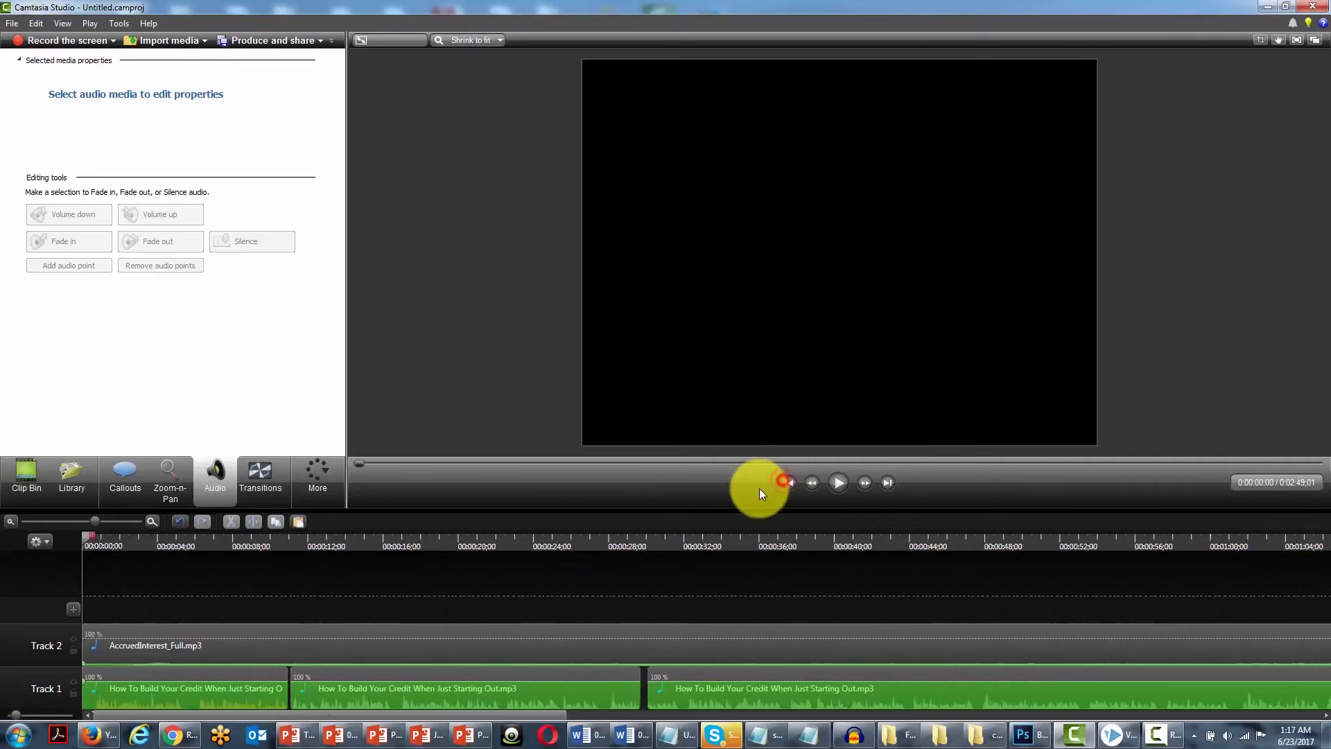
Start producing the timeline with the production wizard and select the mo3 preset for MP3 audio
{"action": "left_click", "coordinate": [322, 41]}
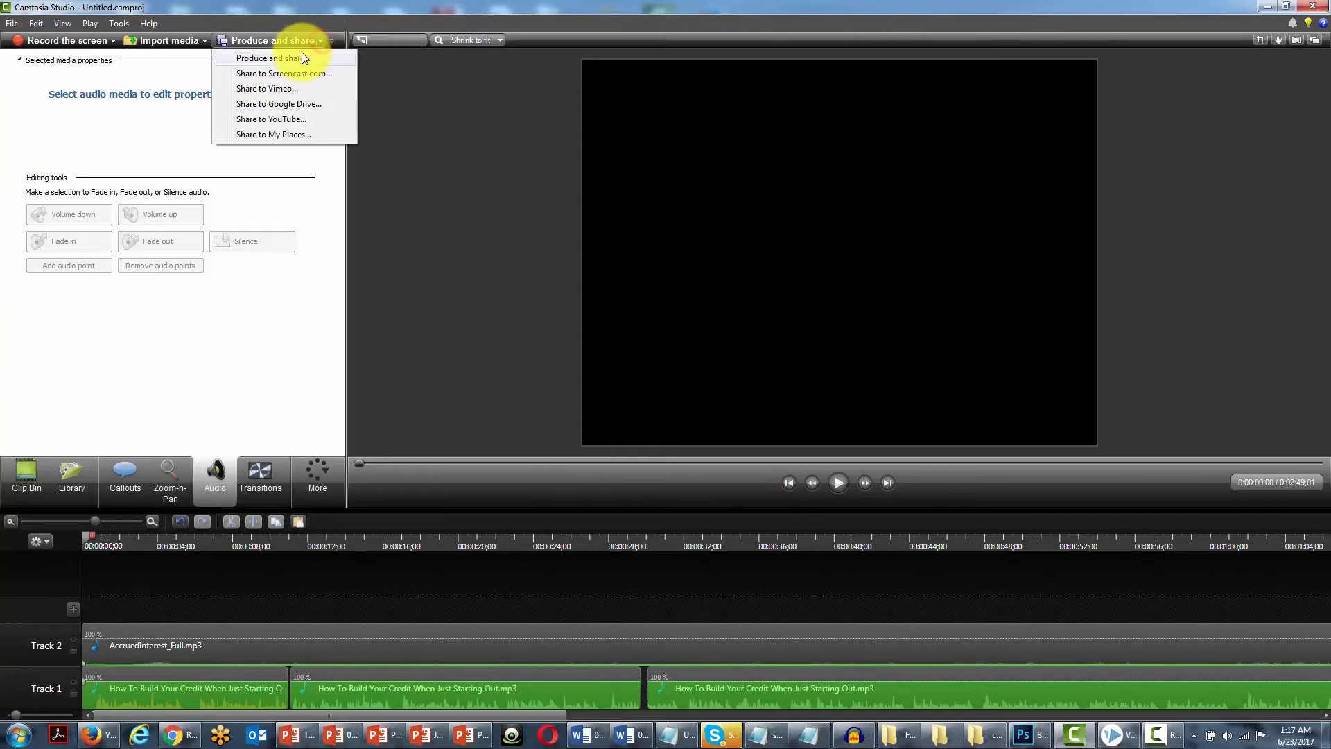
{"action": "left_click", "coordinate": [294, 60]}
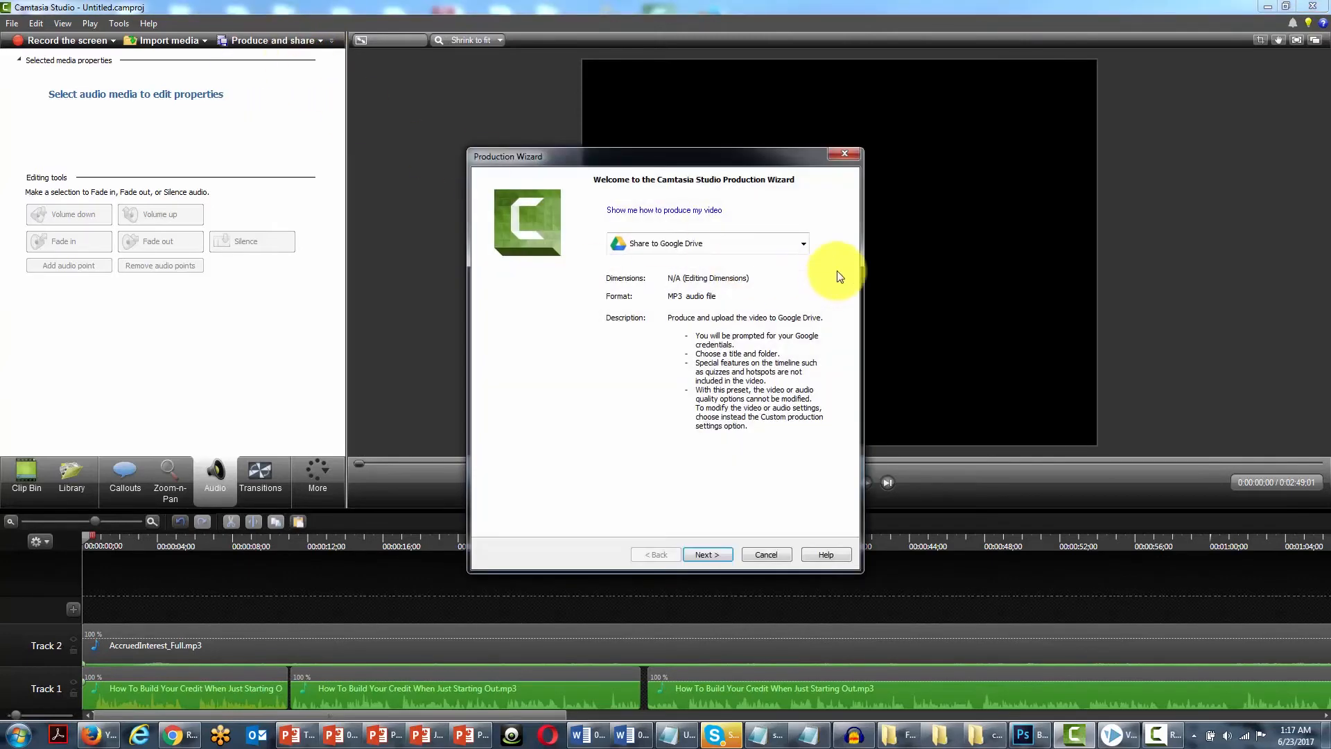
{"action": "left_click", "coordinate": [799, 244]}
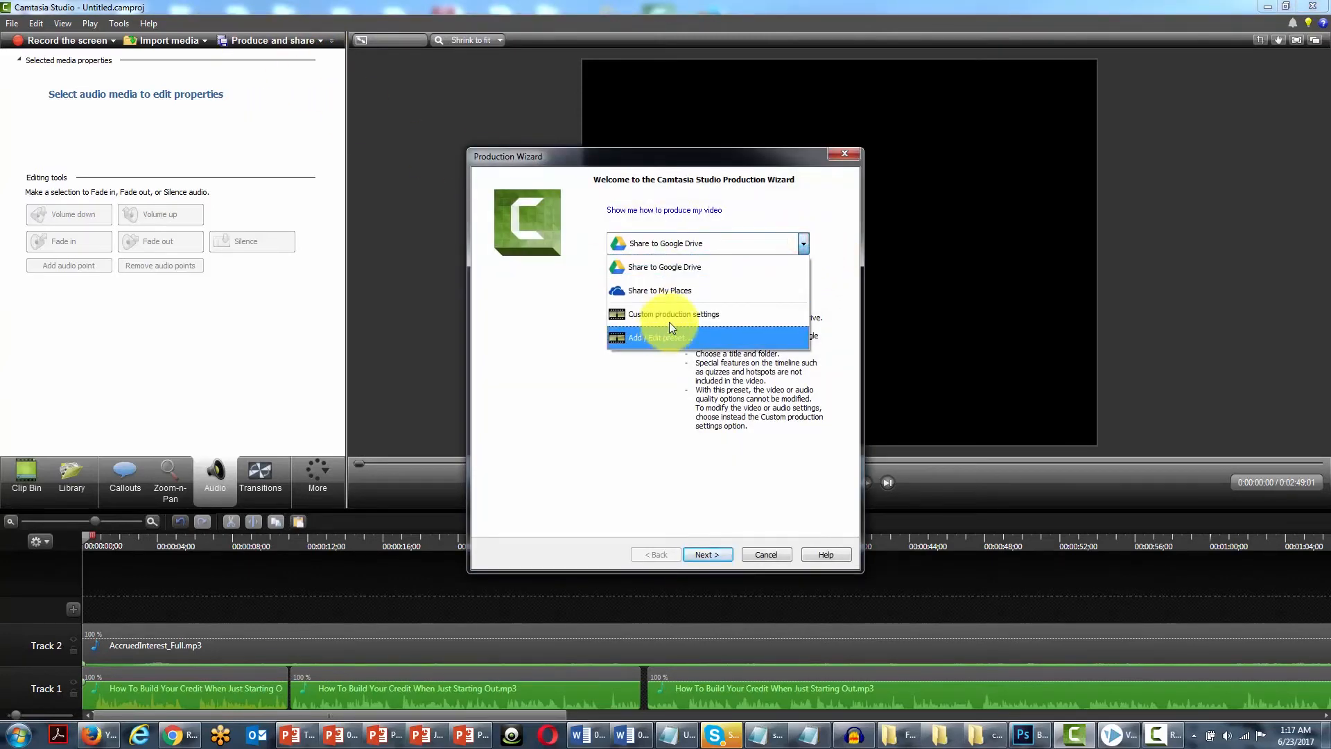
{"action": "left_click", "coordinate": [667, 323]}
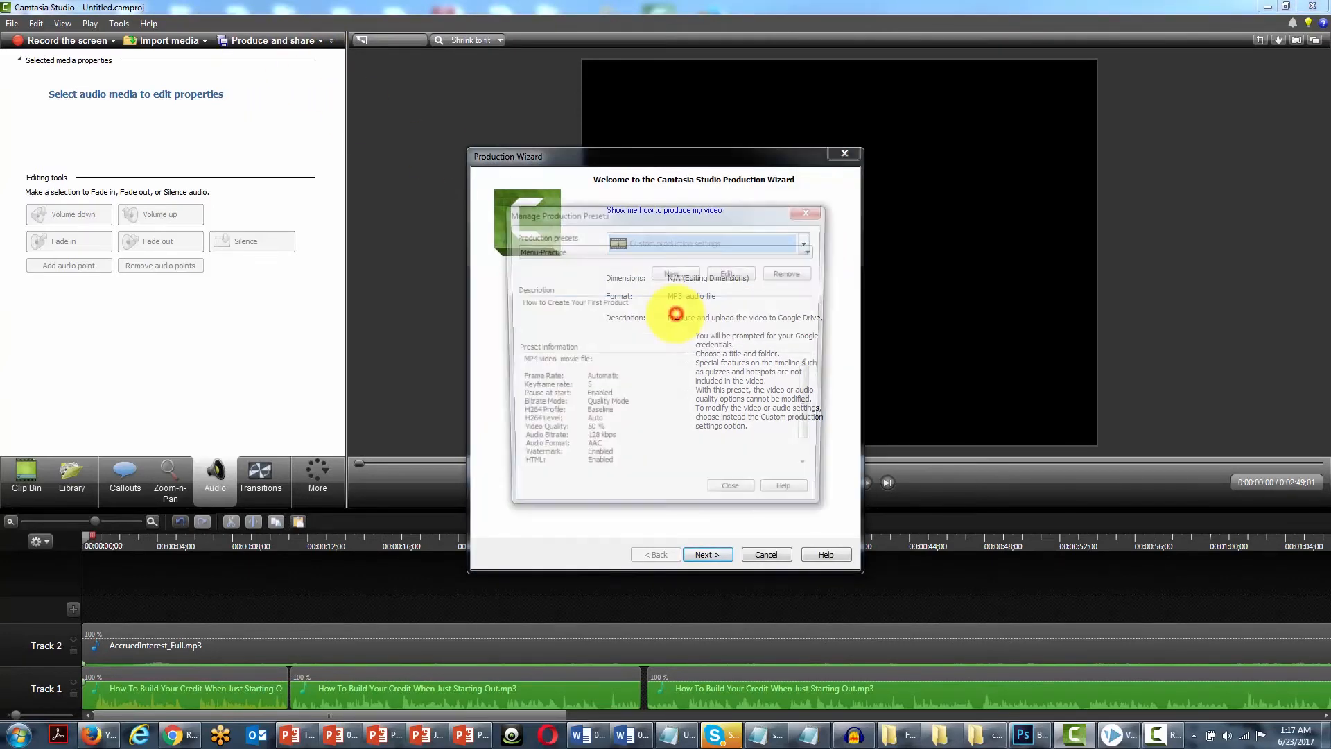
{"action": "left_click", "coordinate": [726, 249]}
{"action": "left_click", "coordinate": [696, 272]}
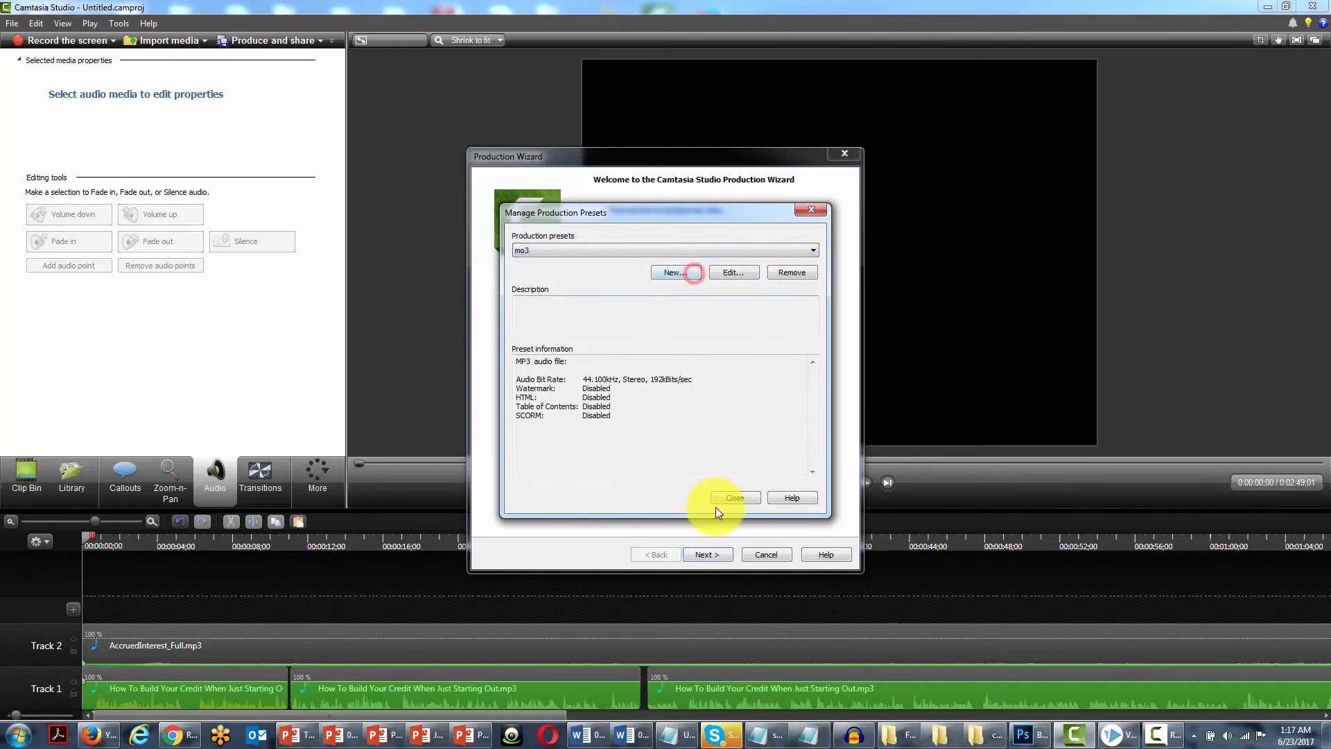
{"action": "left_click", "coordinate": [725, 497]}
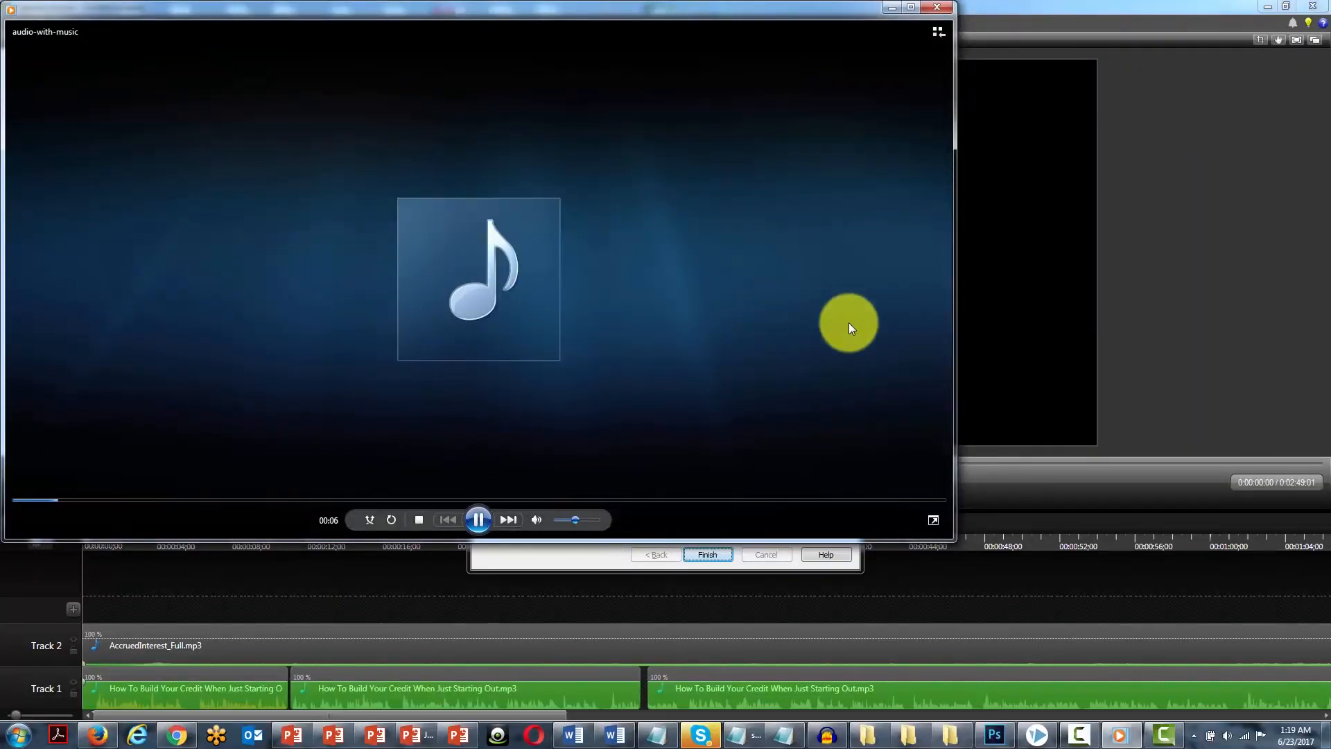
Close the playback of the produced audio and locate audio-with-music.mp3 in the production folder
{"action": "left_click", "coordinate": [940, 7]}
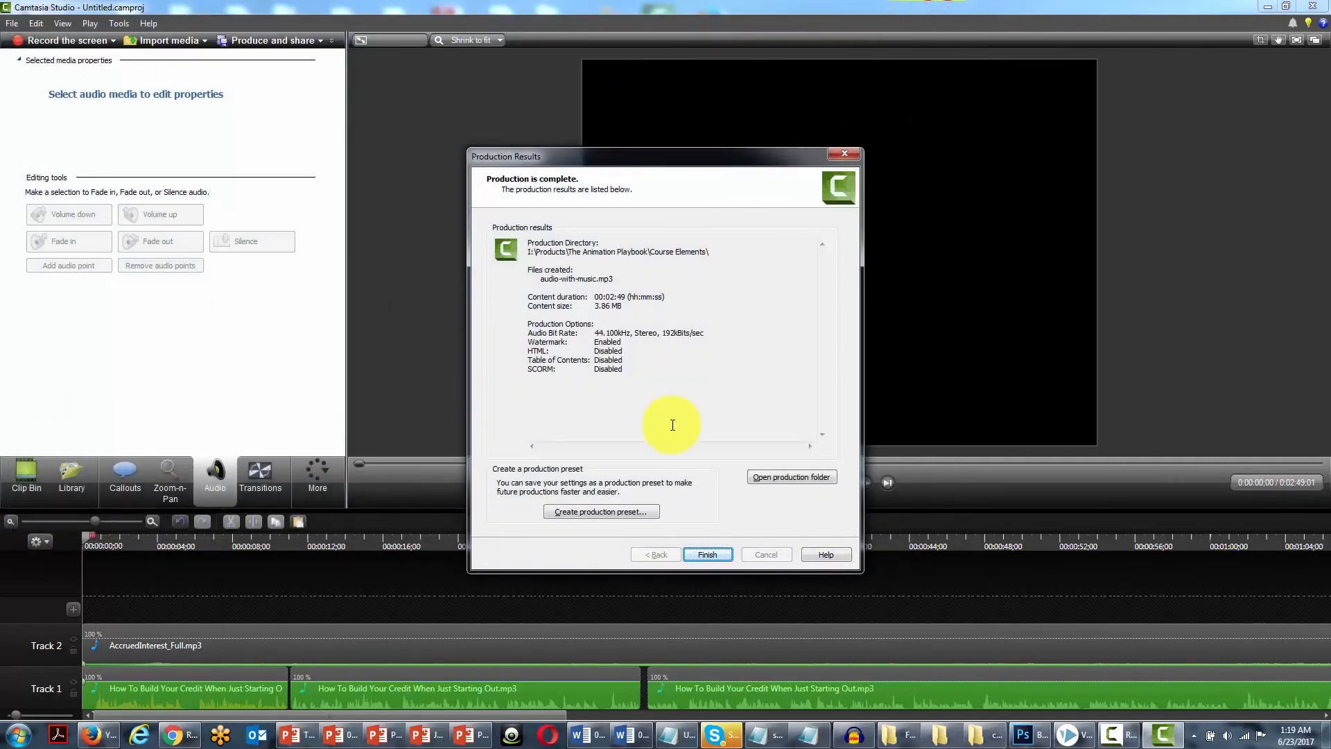
{"action": "left_click", "coordinate": [783, 477]}
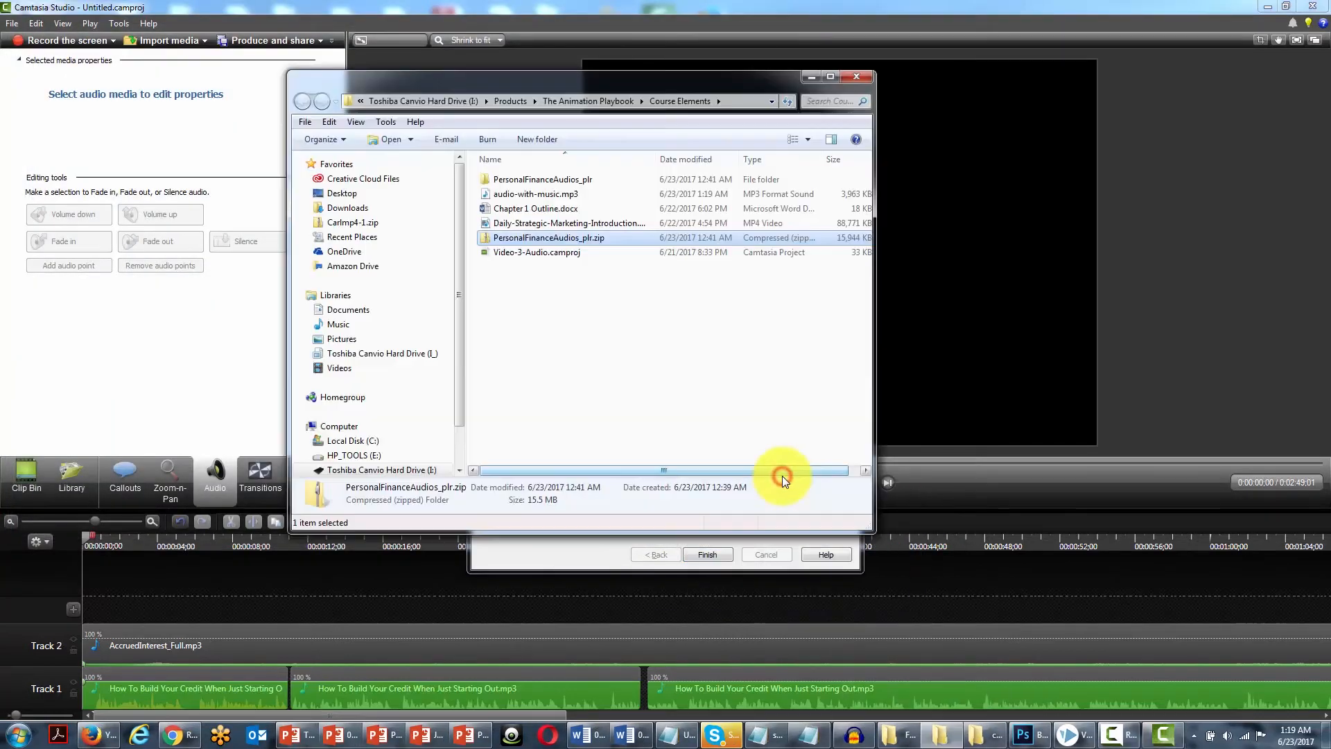
{"action": "left_click", "coordinate": [524, 195]}
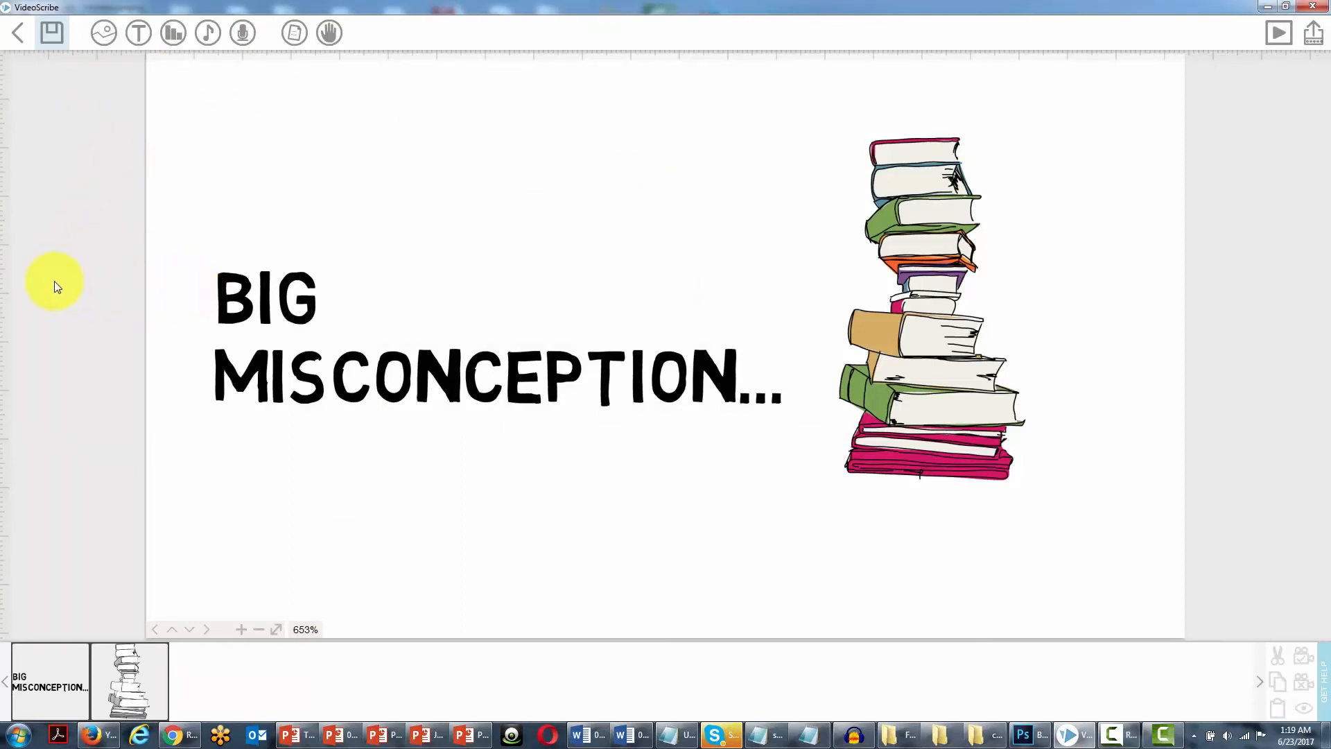
In VideoScribe, import audio-with-music.mp3 as the soundtrack of the Big Misconception scribe
{"action": "left_click", "coordinate": [208, 32]}
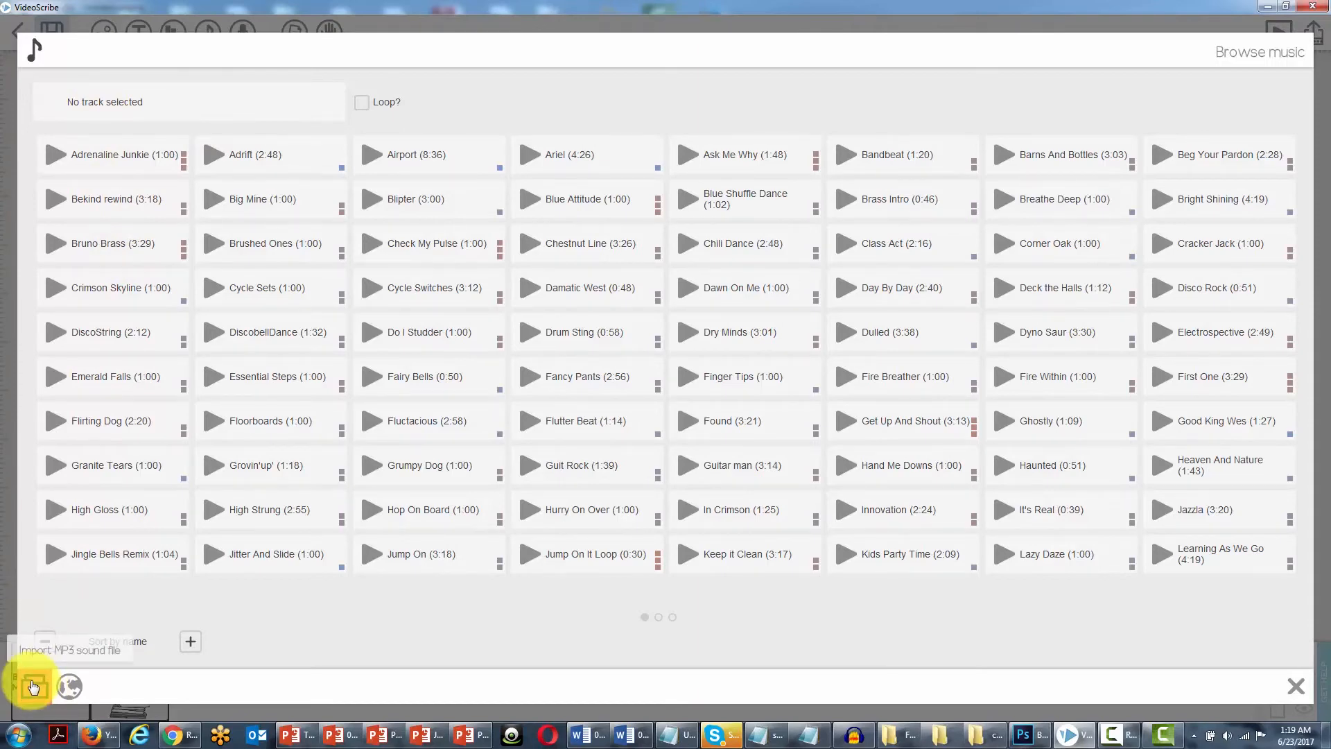
{"action": "left_click", "coordinate": [33, 687]}
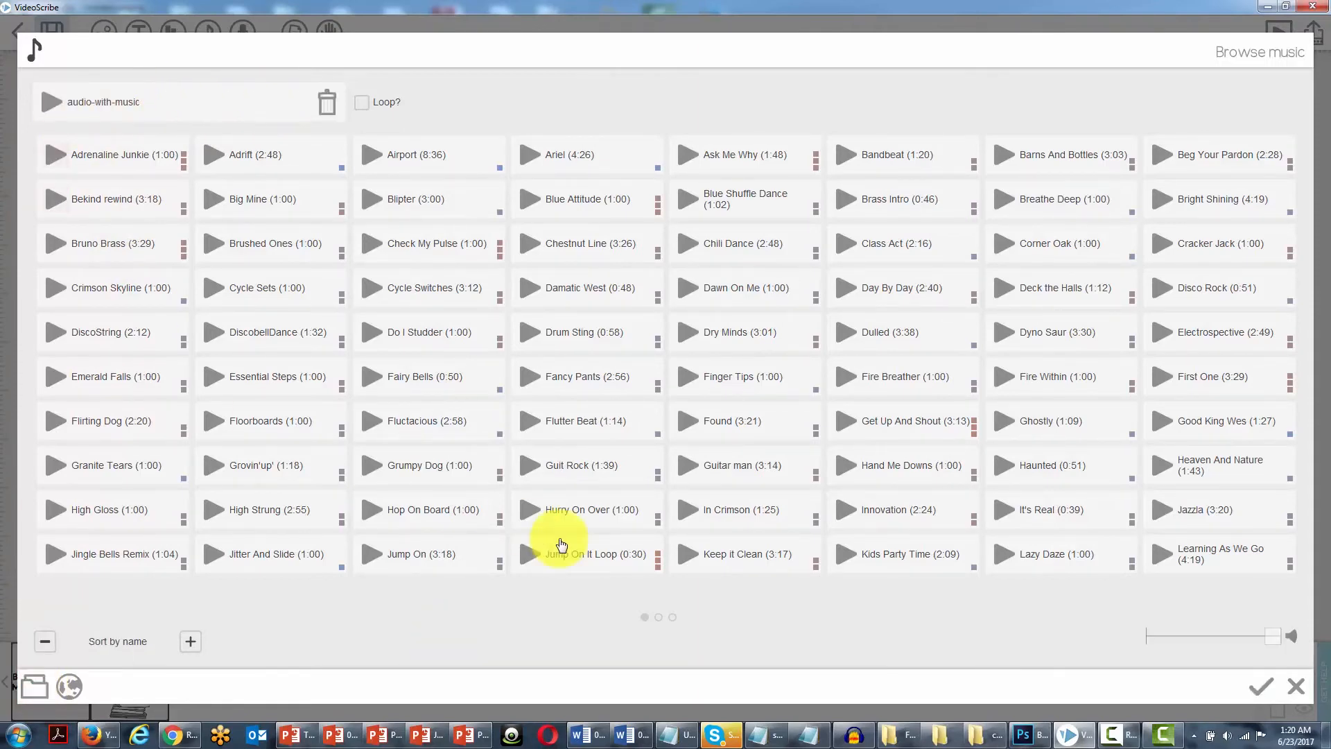
{"action": "left_click", "coordinate": [1258, 685]}
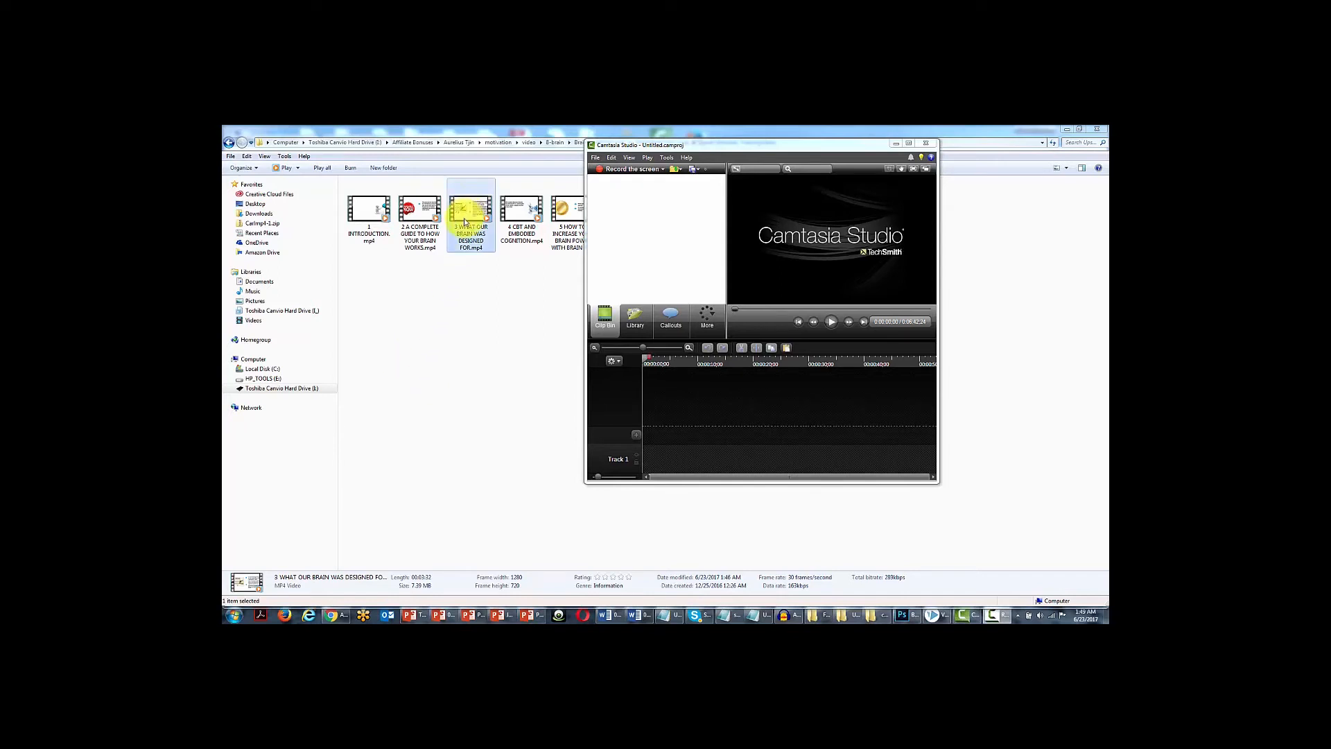
Import 3 WHAT OUR BRAIN WAS DESIGNED FOR.mp4 into a Camtasia Studio project and add it to the timeline
{"action": "left_click_drag", "start_coordinate": [464, 211], "coordinate": [652, 240]}
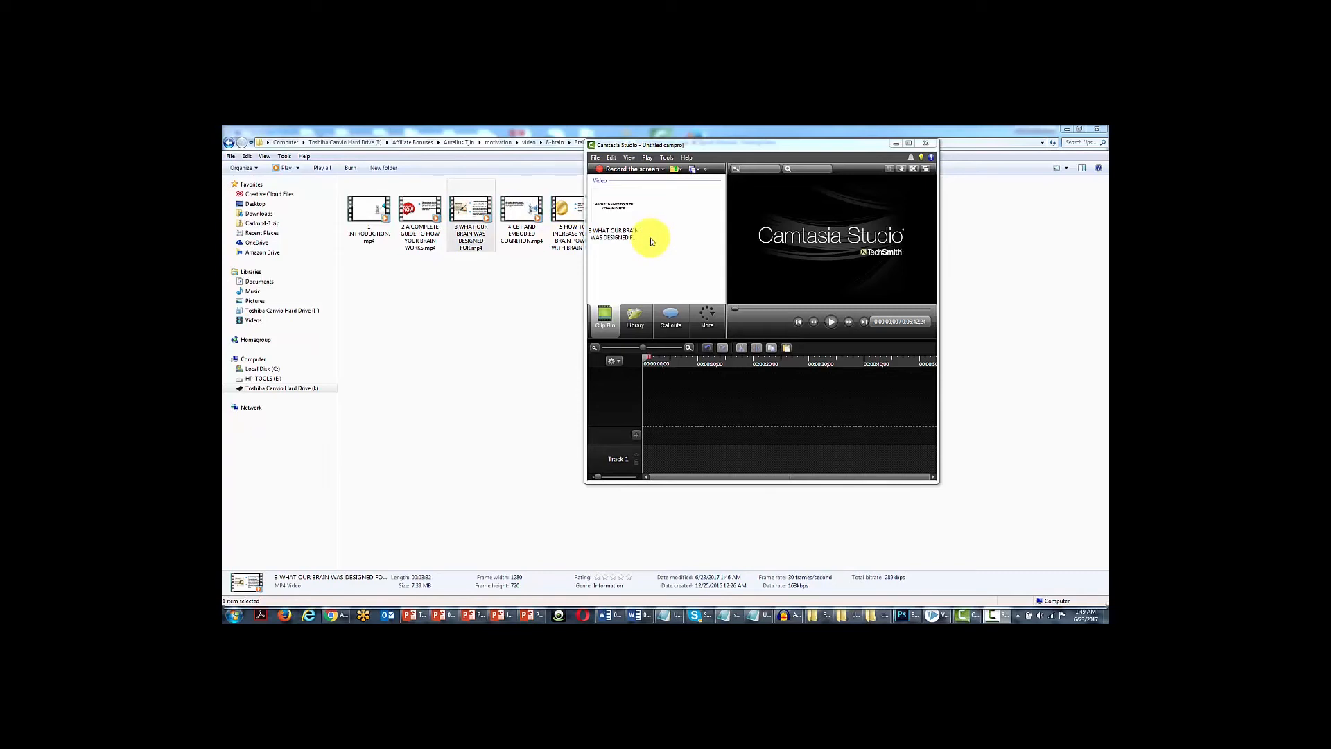
{"action": "double_click", "coordinate": [711, 143]}
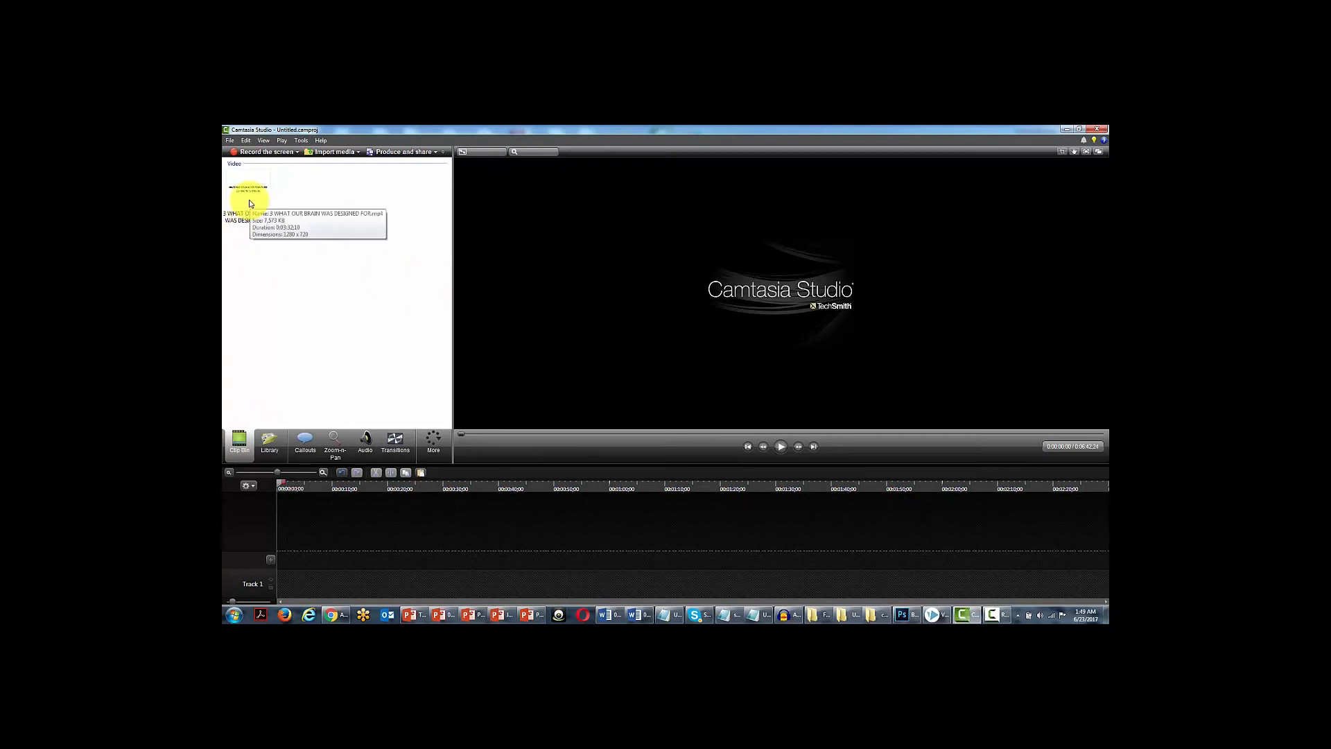
{"action": "right_click", "coordinate": [250, 203]}
{"action": "left_click", "coordinate": [276, 202]}
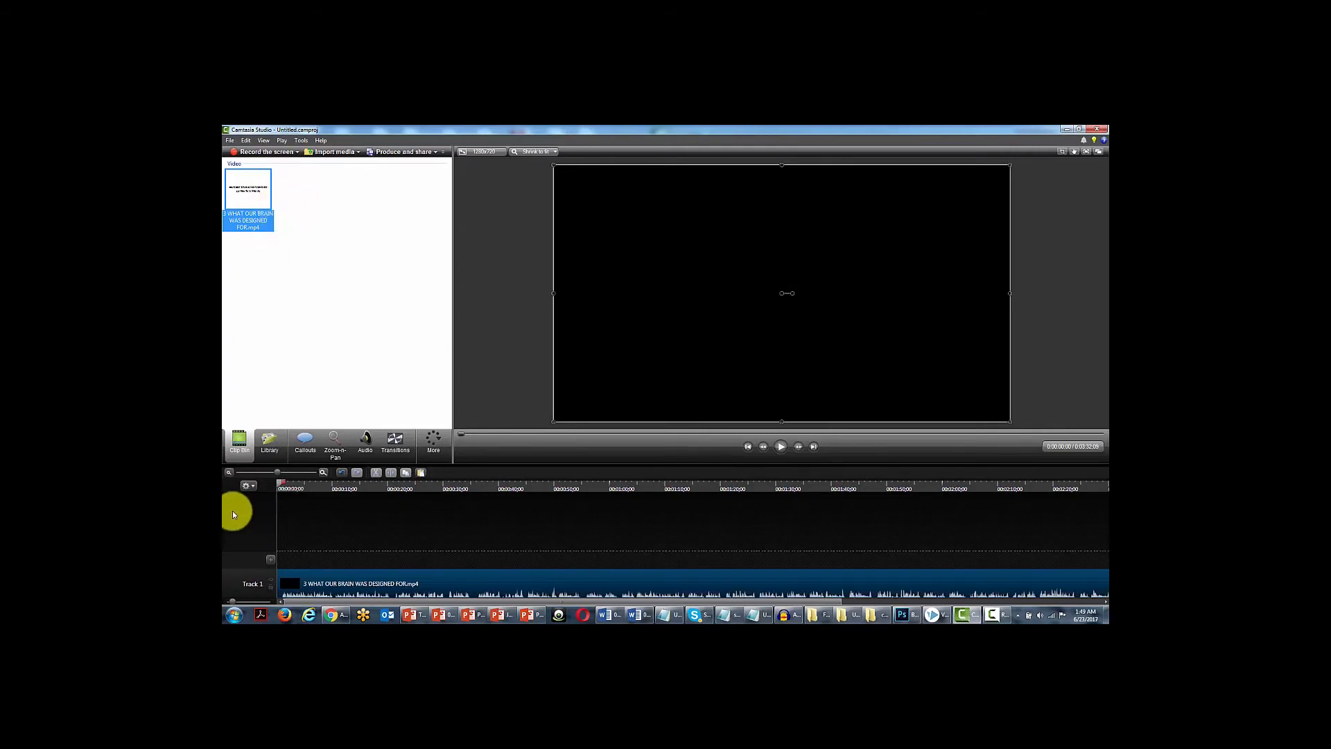
Separate the clip's video and audio onto two tracks and scrub the playhead to about 10 seconds
{"action": "left_click_drag", "start_coordinate": [277, 483], "coordinate": [239, 476]}
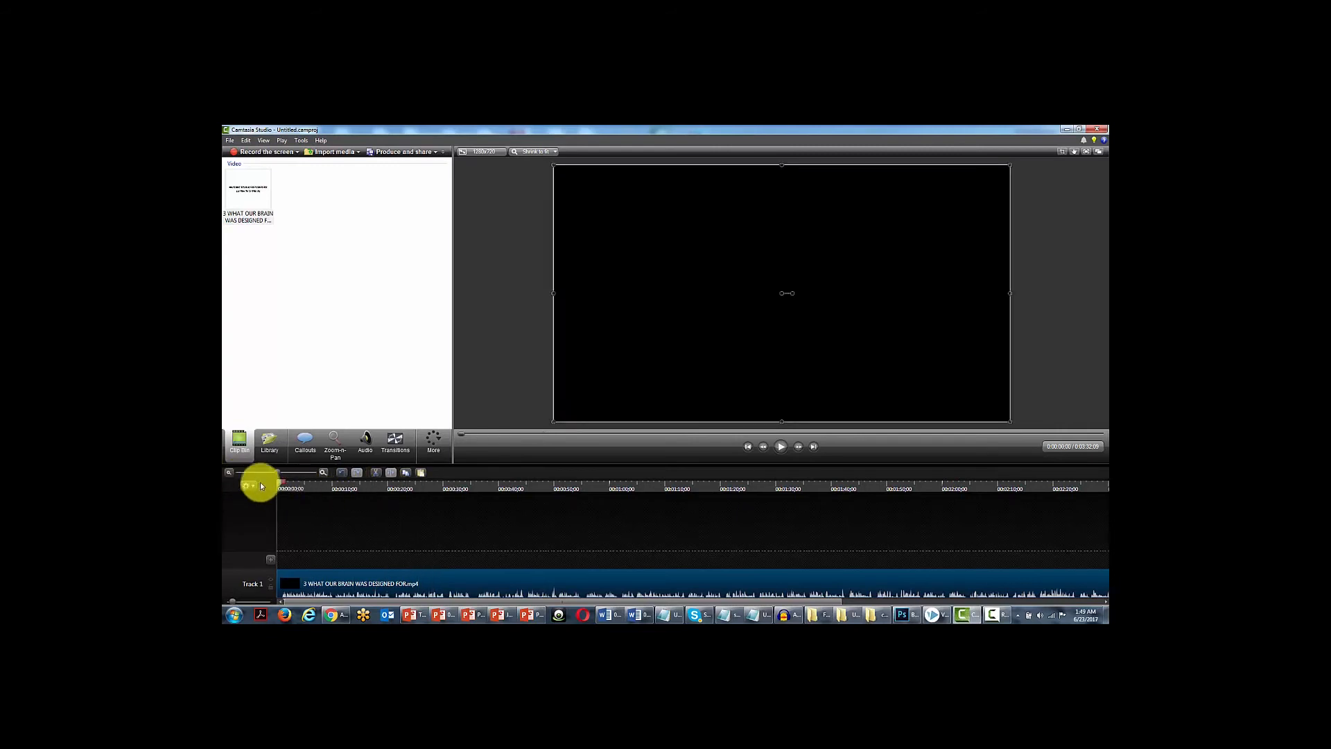
{"action": "mouse_move", "coordinate": [276, 480]}
{"action": "left_mouse_down"}
{"action": "mouse_move", "coordinate": [301, 488]}
{"action": "mouse_move", "coordinate": [271, 481]}
{"action": "left_mouse_up"}
{"action": "right_click", "coordinate": [341, 577]}
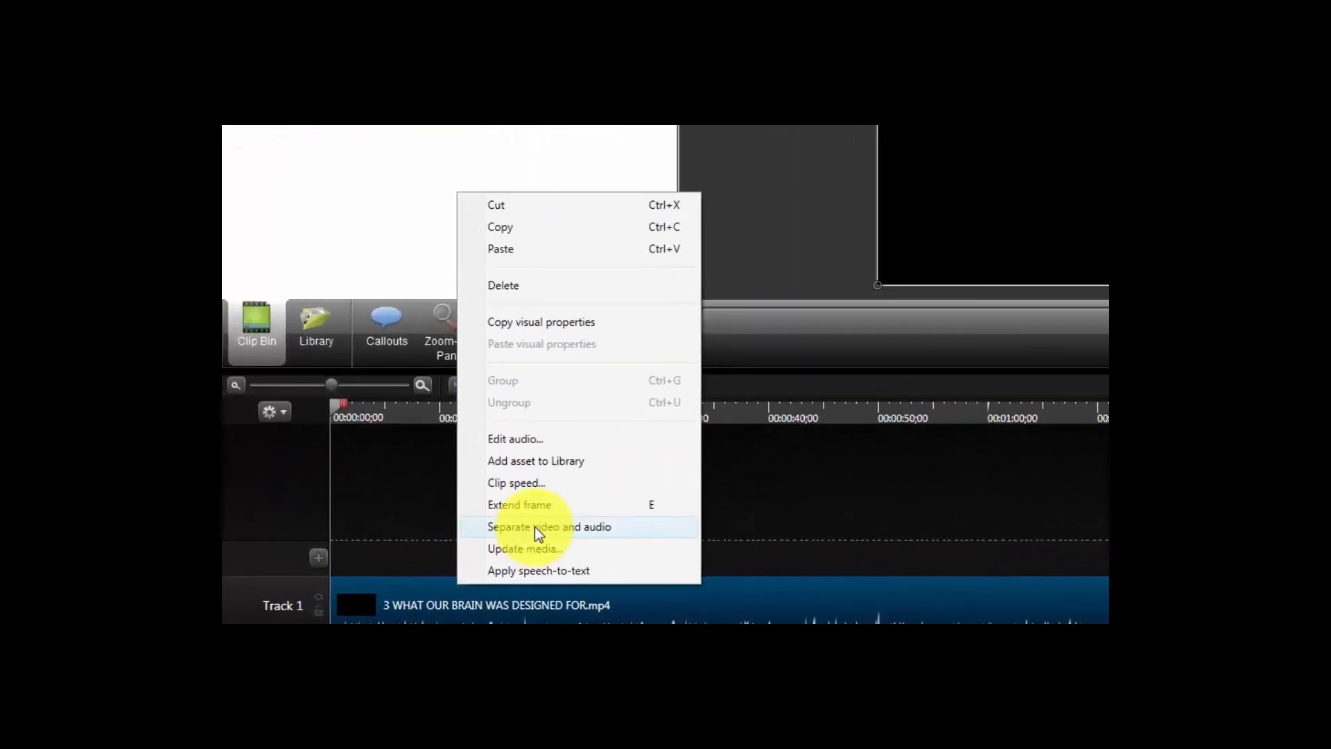
{"action": "left_click", "coordinate": [535, 527]}
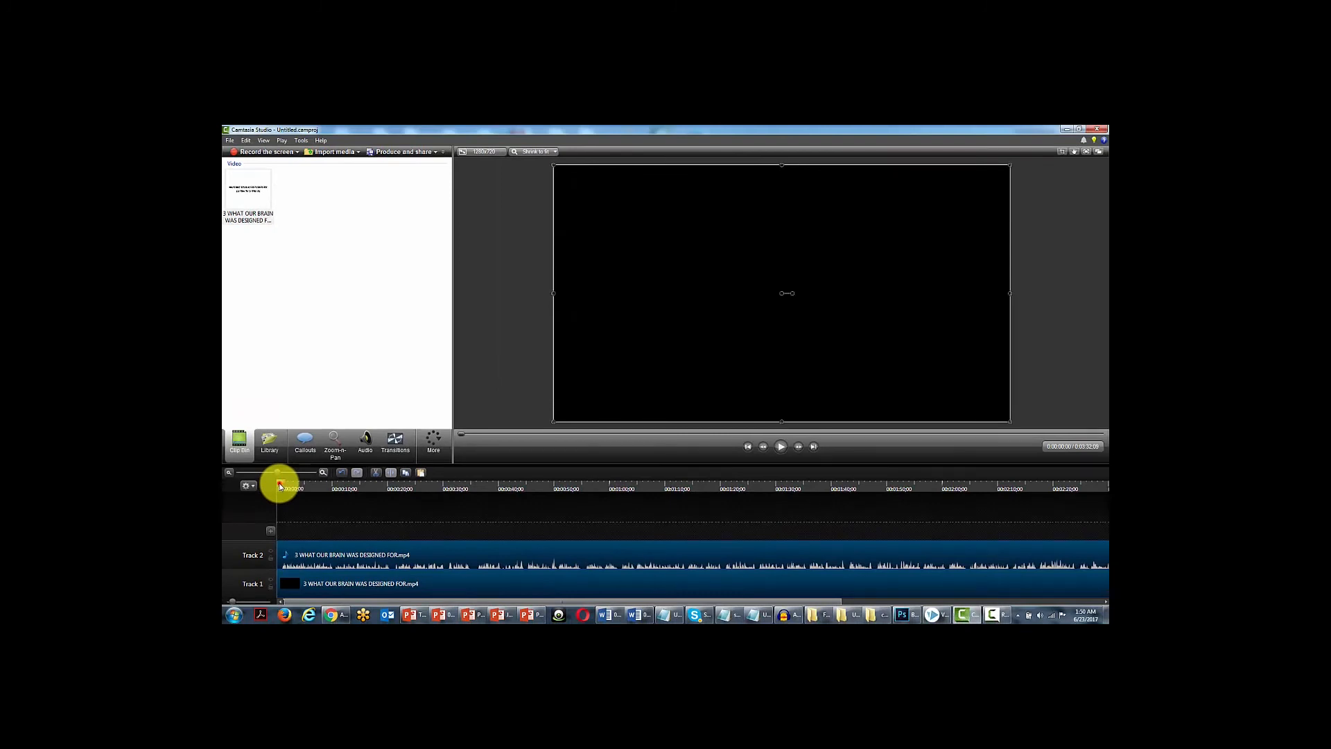
{"action": "left_click_drag", "start_coordinate": [280, 484], "coordinate": [334, 484]}
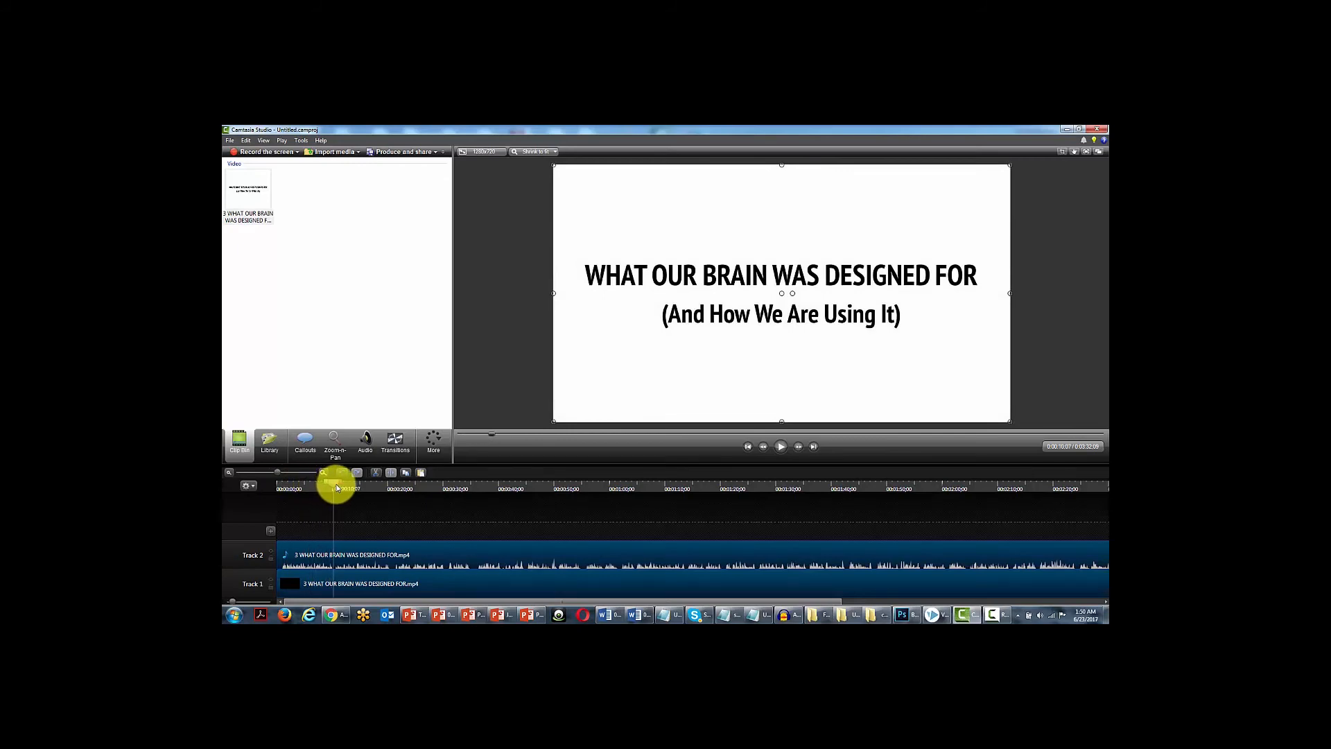
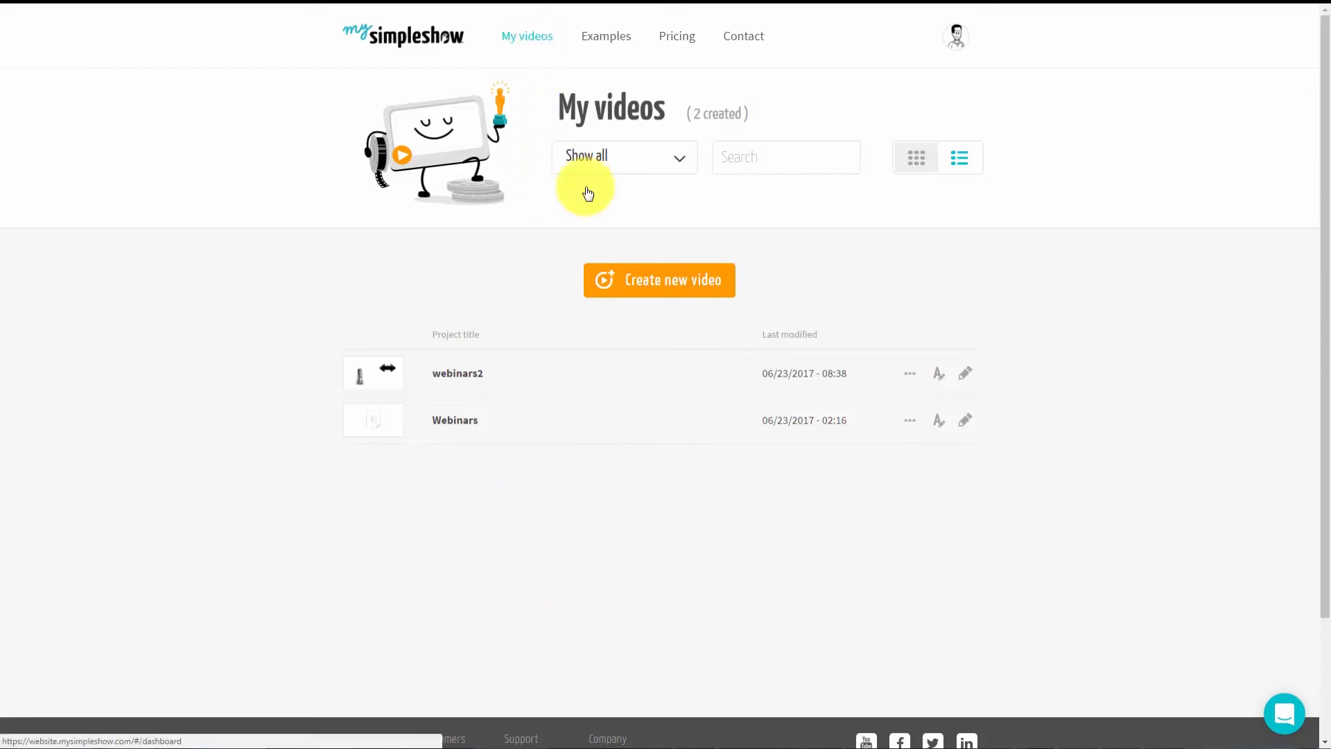
In mysimpleshow, create a new English video project named Webinars 3 from a PowerPoint file and start perfecting its text
{"action": "left_click", "coordinate": [615, 281]}
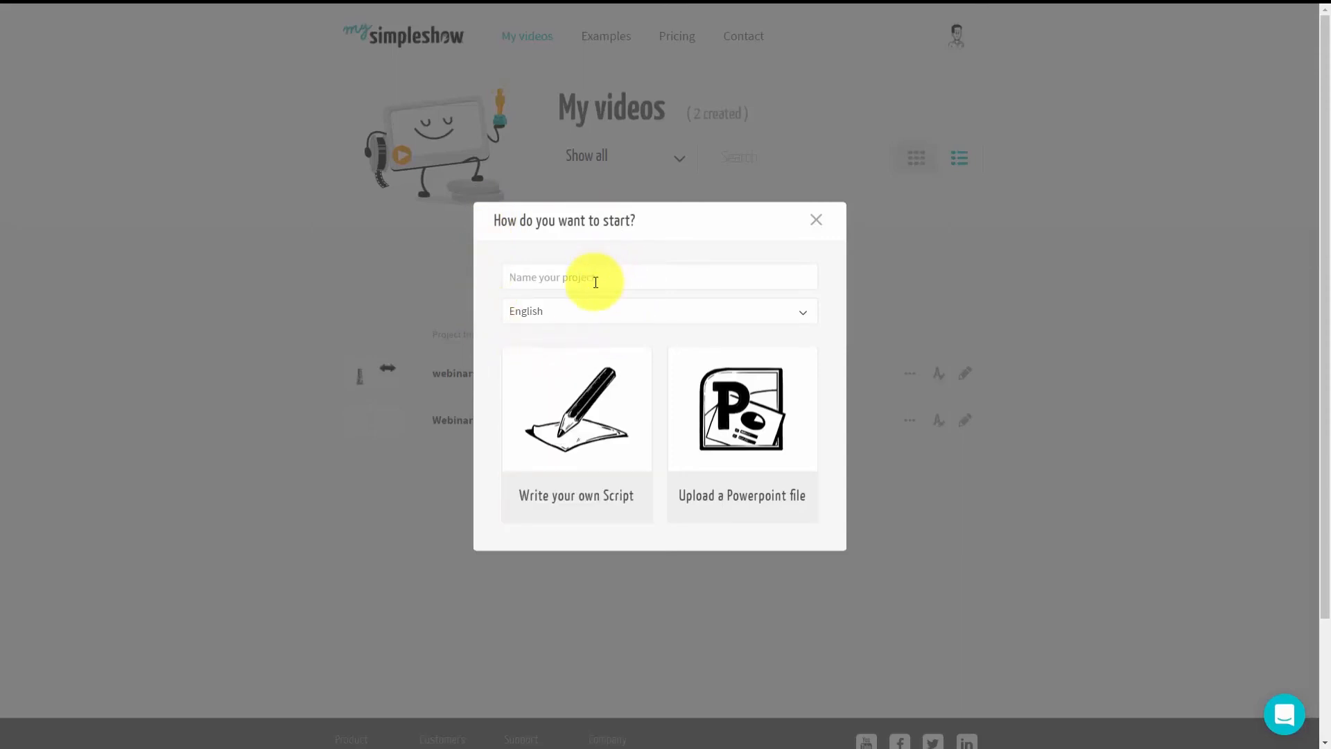
{"action": "left_click", "coordinate": [595, 280]}
{"action": "type", "text": "Webinars 3"}
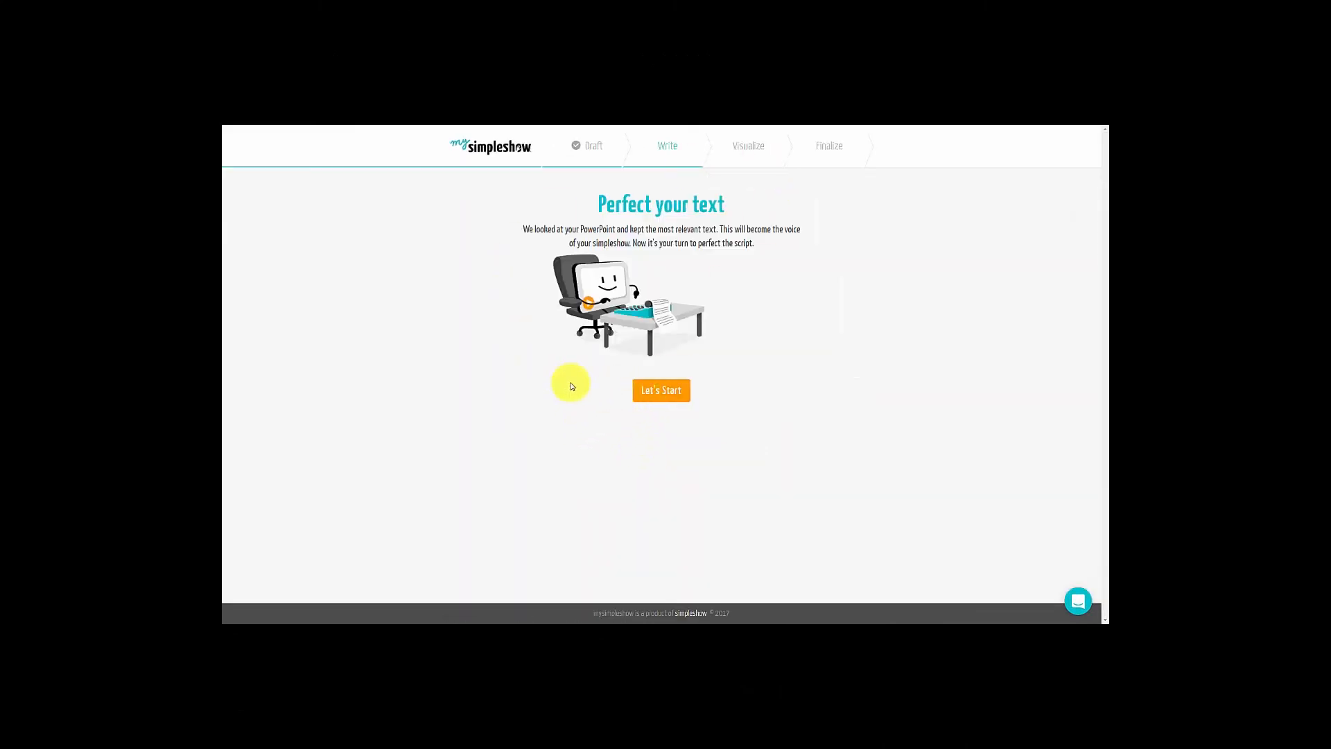
{"action": "left_click", "coordinate": [660, 392]}
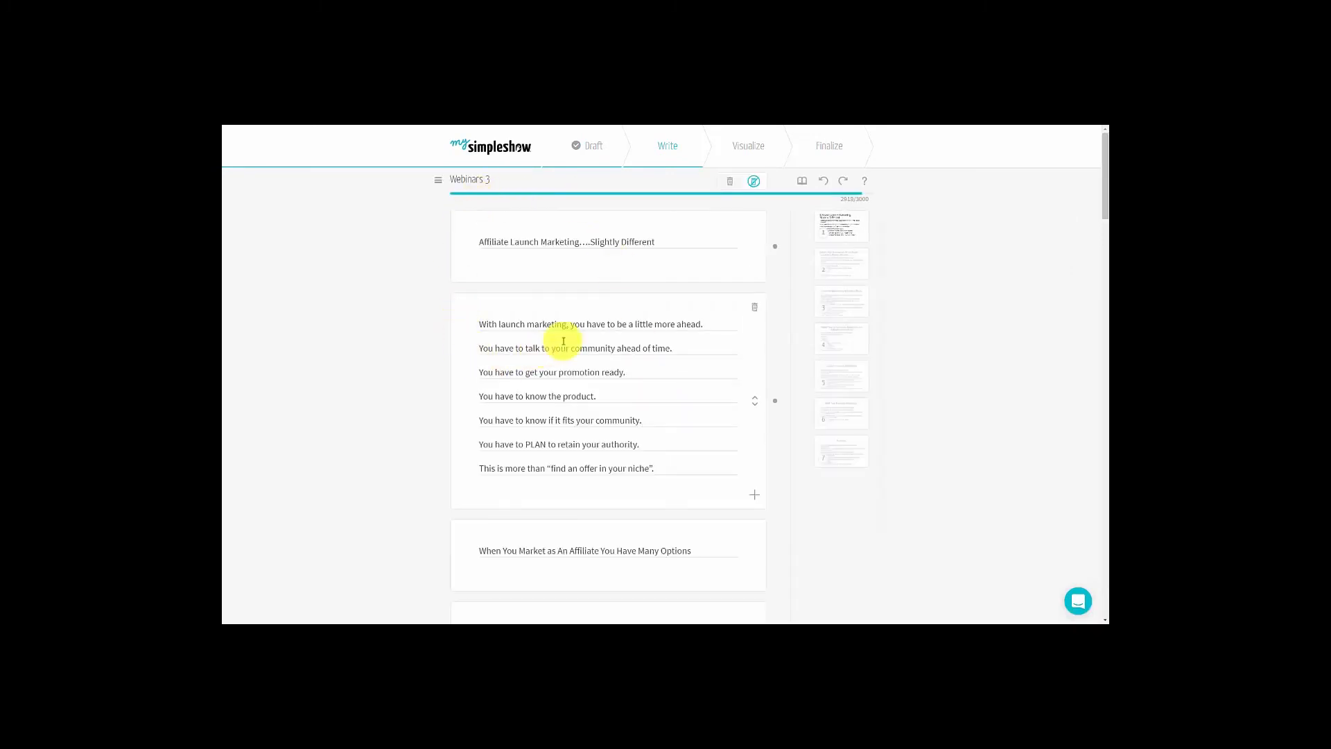
Review the script text extracted from the PowerPoint, from the Affiliate Launch Marketing heading to the final Bonuses section
{"action": "left_click", "coordinate": [563, 243]}
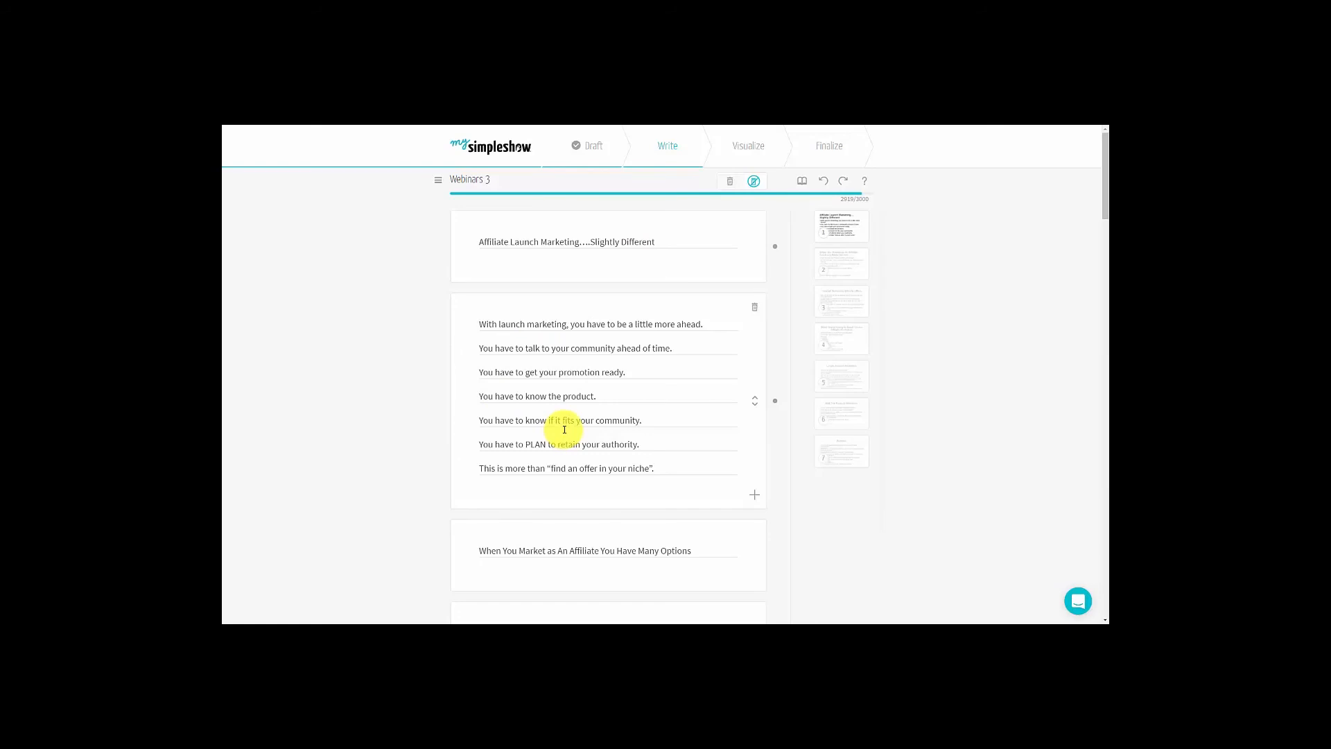
{"action": "scroll", "coordinate": [564, 430], "scroll_direction": "down", "scroll_amount": 6}
{"action": "scroll", "coordinate": [564, 431], "scroll_direction": "down", "scroll_amount": 3}
{"action": "scroll", "coordinate": [565, 430], "scroll_direction": "up", "scroll_amount": 7}
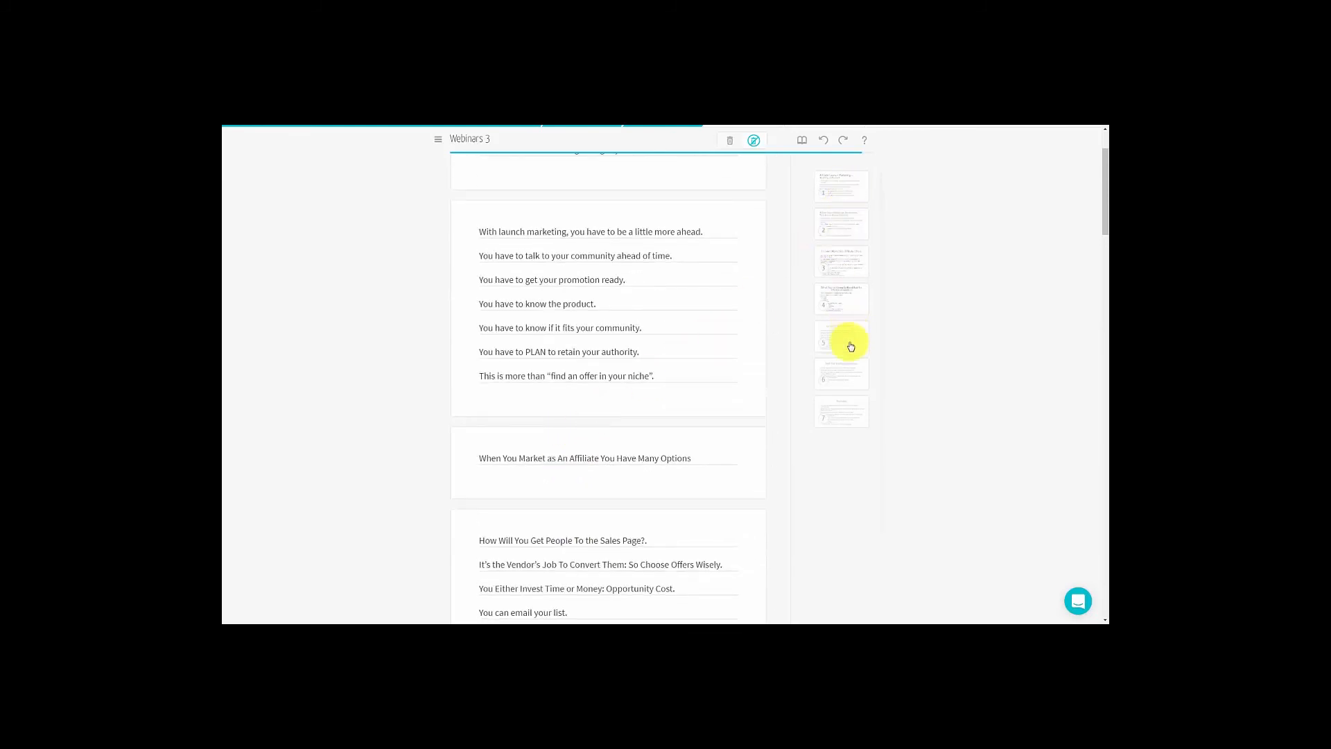
{"action": "scroll", "coordinate": [726, 354], "scroll_direction": "up", "scroll_amount": 2}
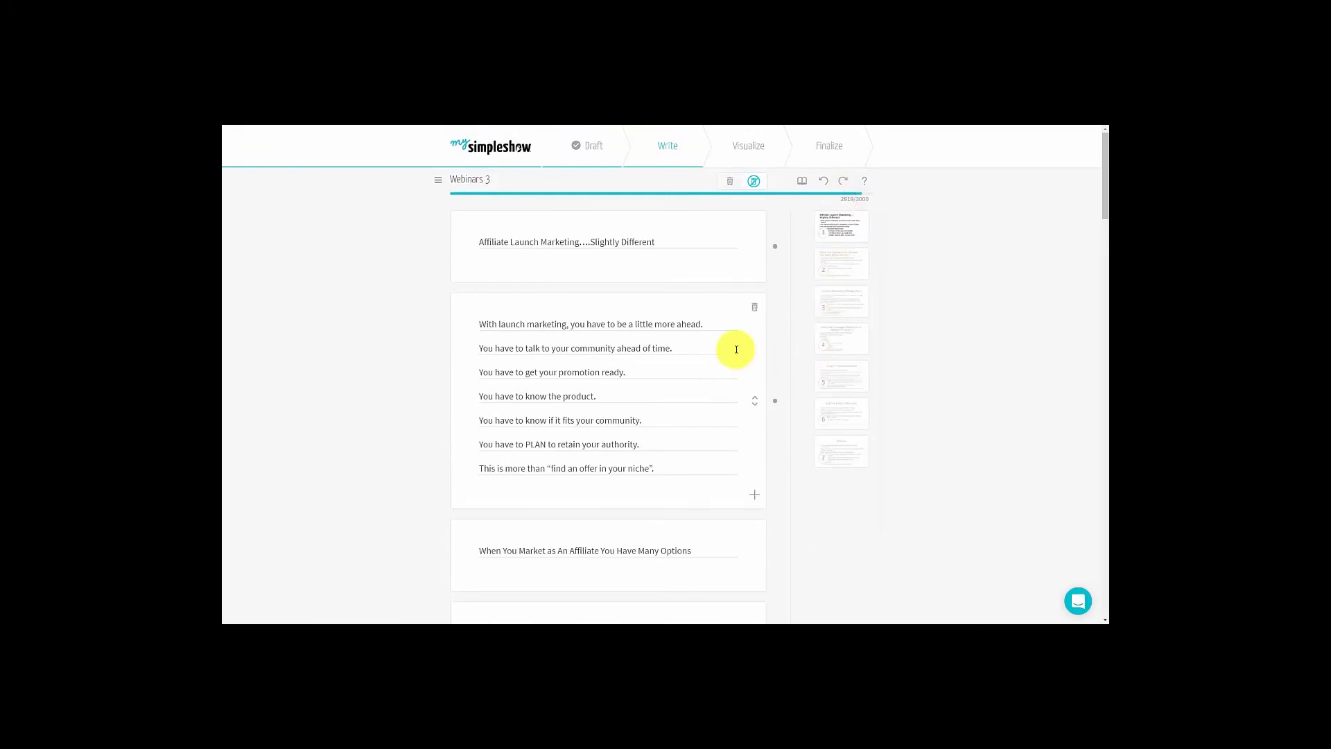
{"action": "scroll", "coordinate": [736, 349], "scroll_direction": "down", "scroll_amount": 3}
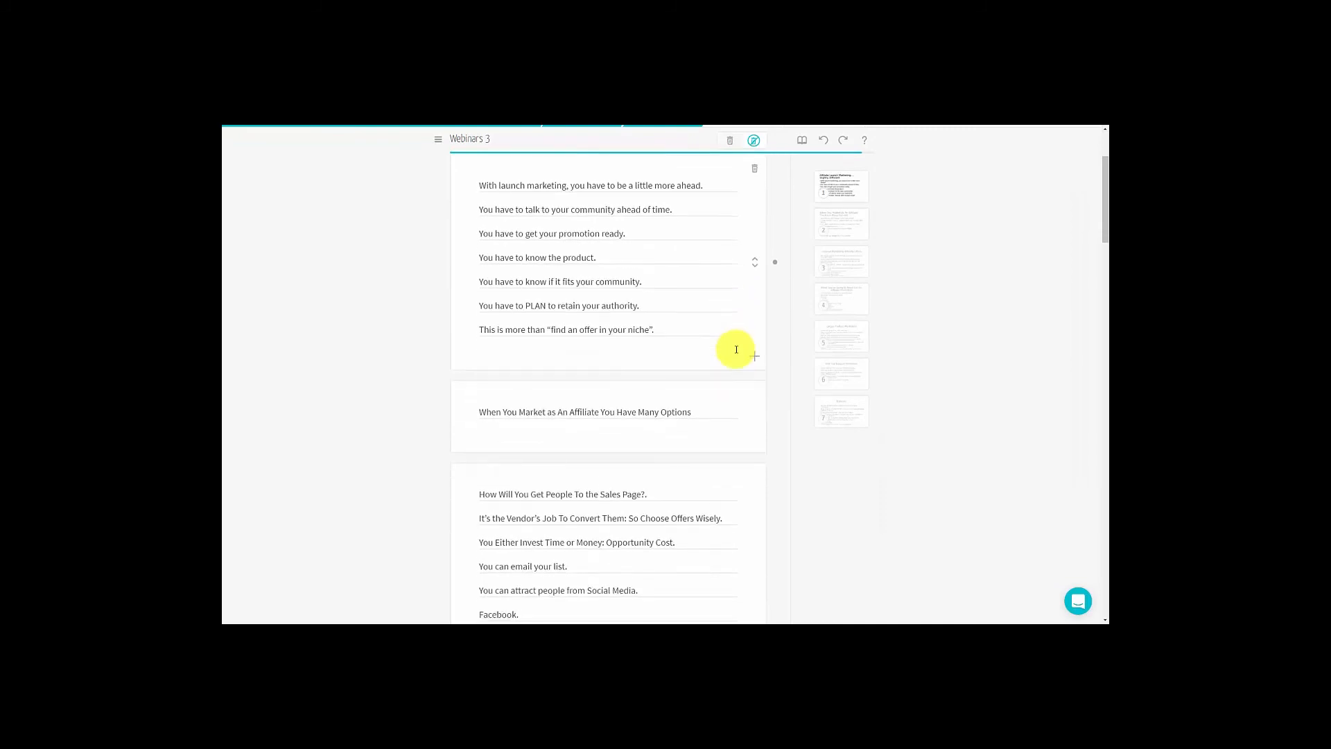
{"action": "scroll", "coordinate": [814, 496], "scroll_direction": "down", "scroll_amount": 15}
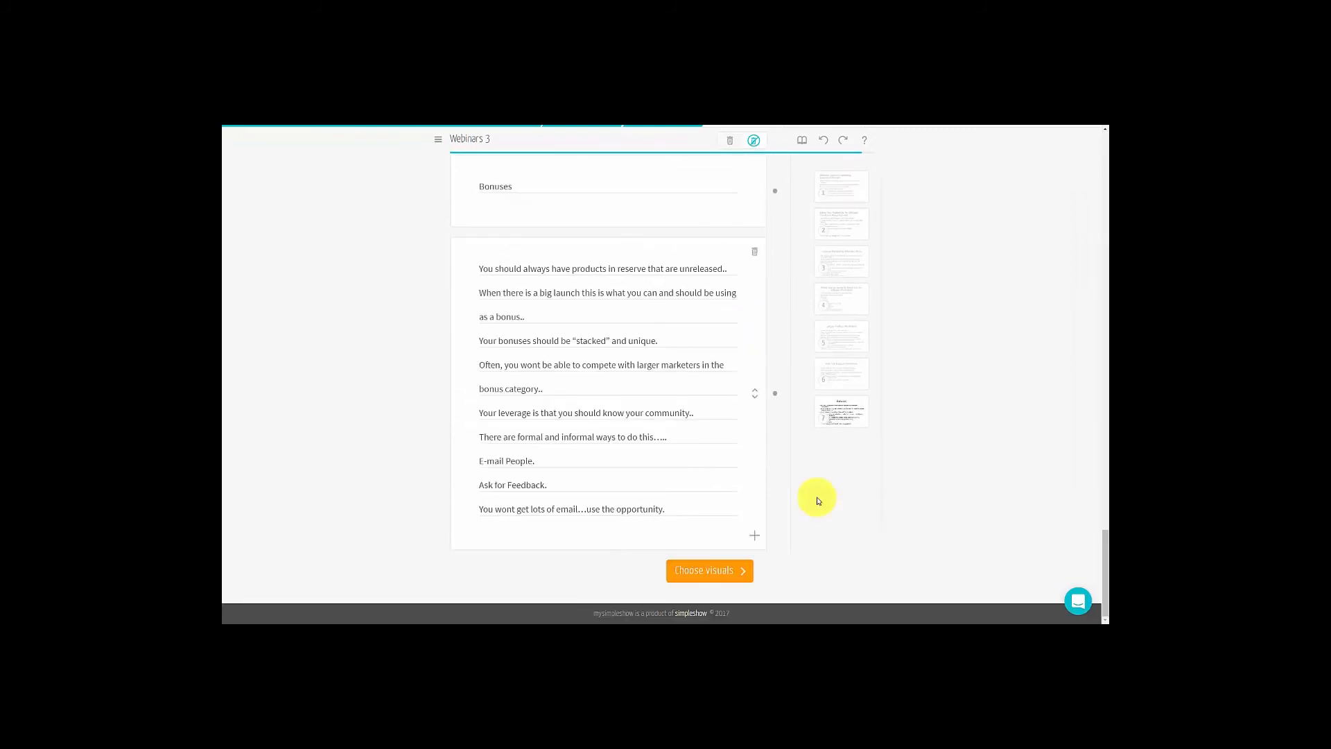
Proceed from the finished script to choosing visuals, passing the intro screen and dismissing the tip overlay
{"action": "left_click", "coordinate": [705, 574]}
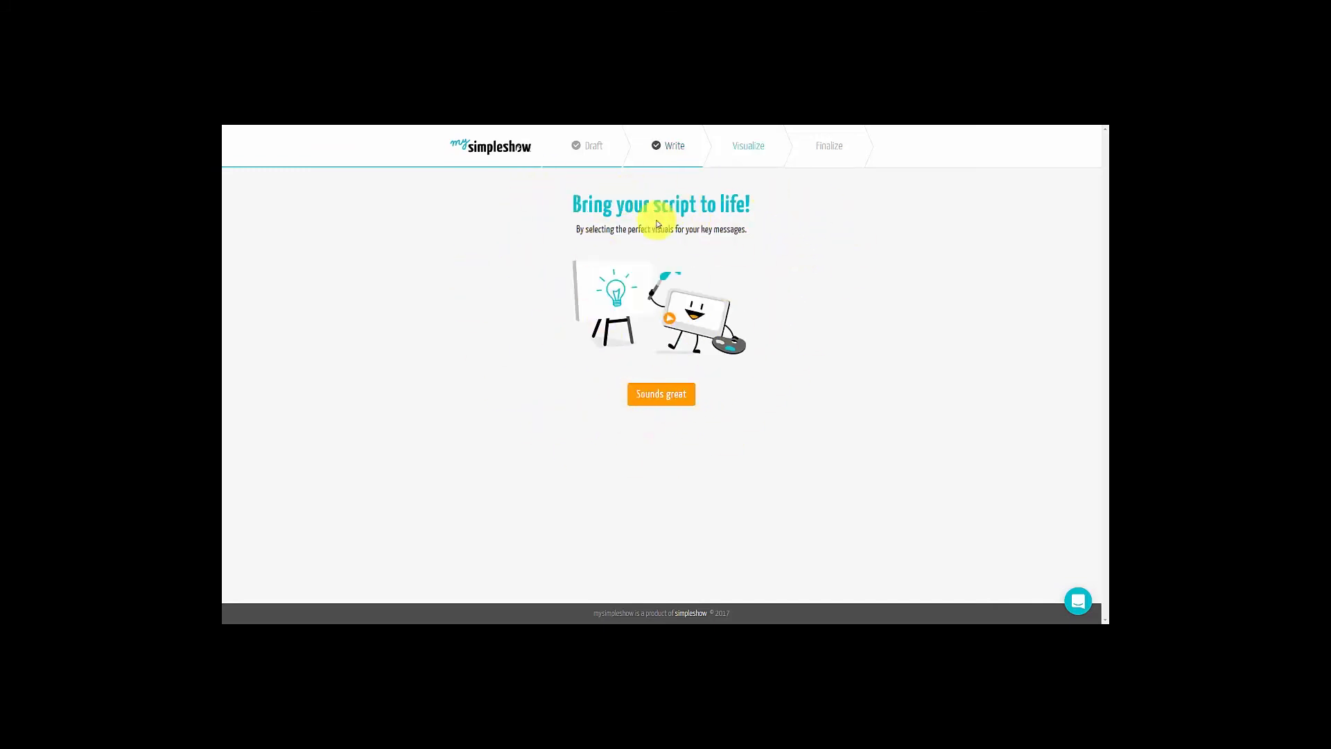
{"action": "left_click", "coordinate": [660, 395]}
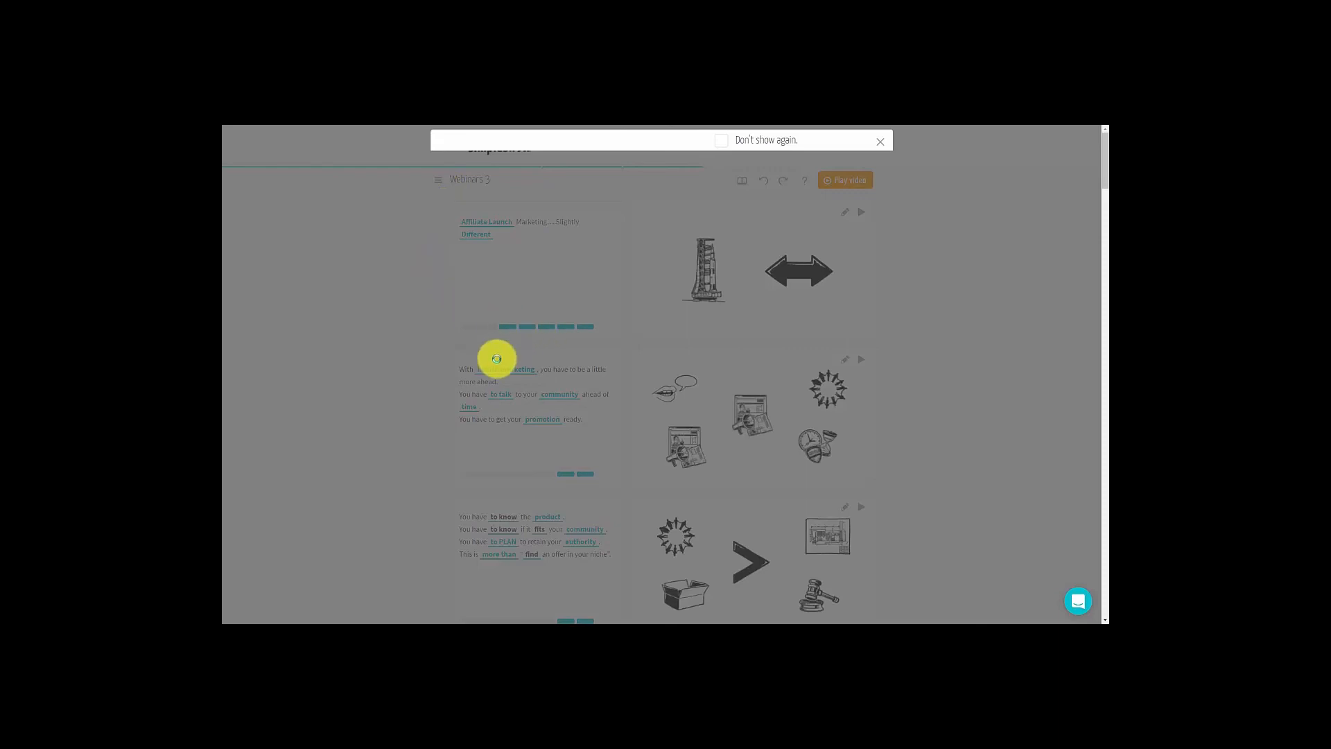
{"action": "left_click", "coordinate": [547, 349]}
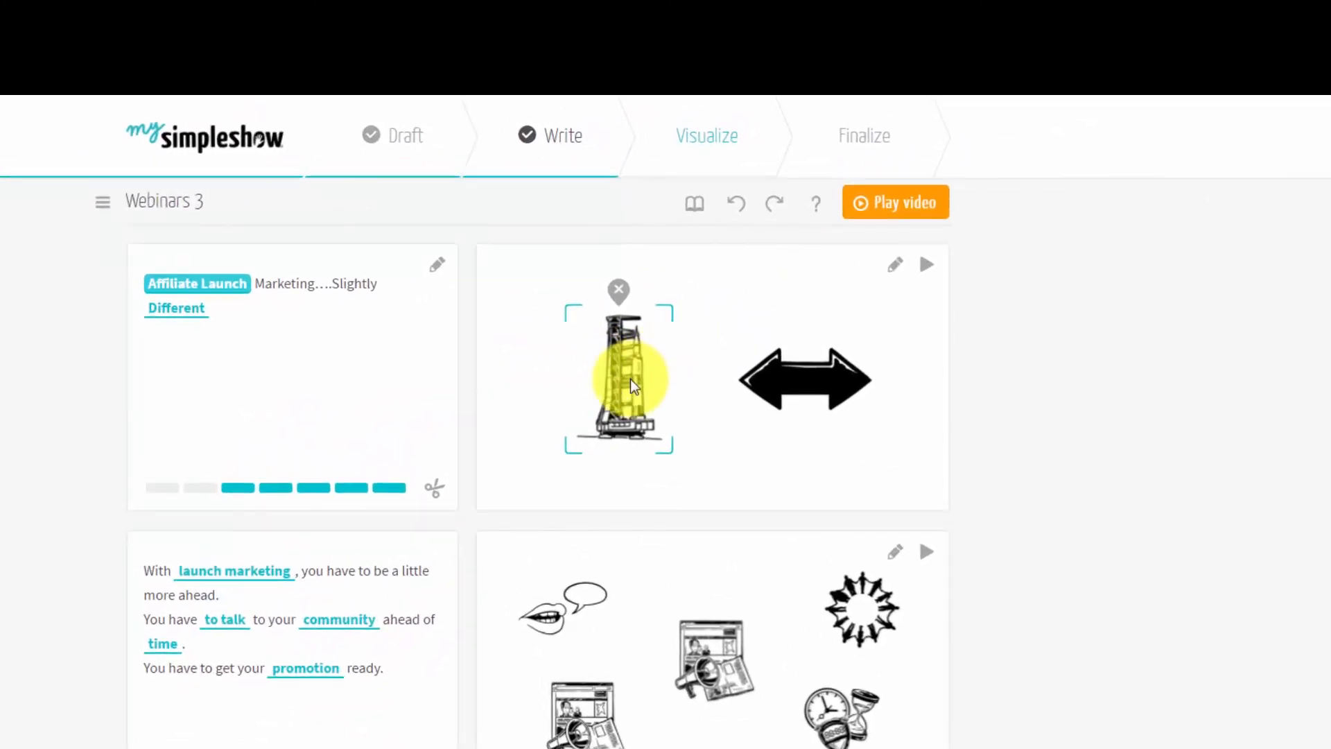
Look at the alternative images offered for the Affiliate Launch keyword in the first scene and close the image picker
{"action": "left_click", "coordinate": [634, 361]}
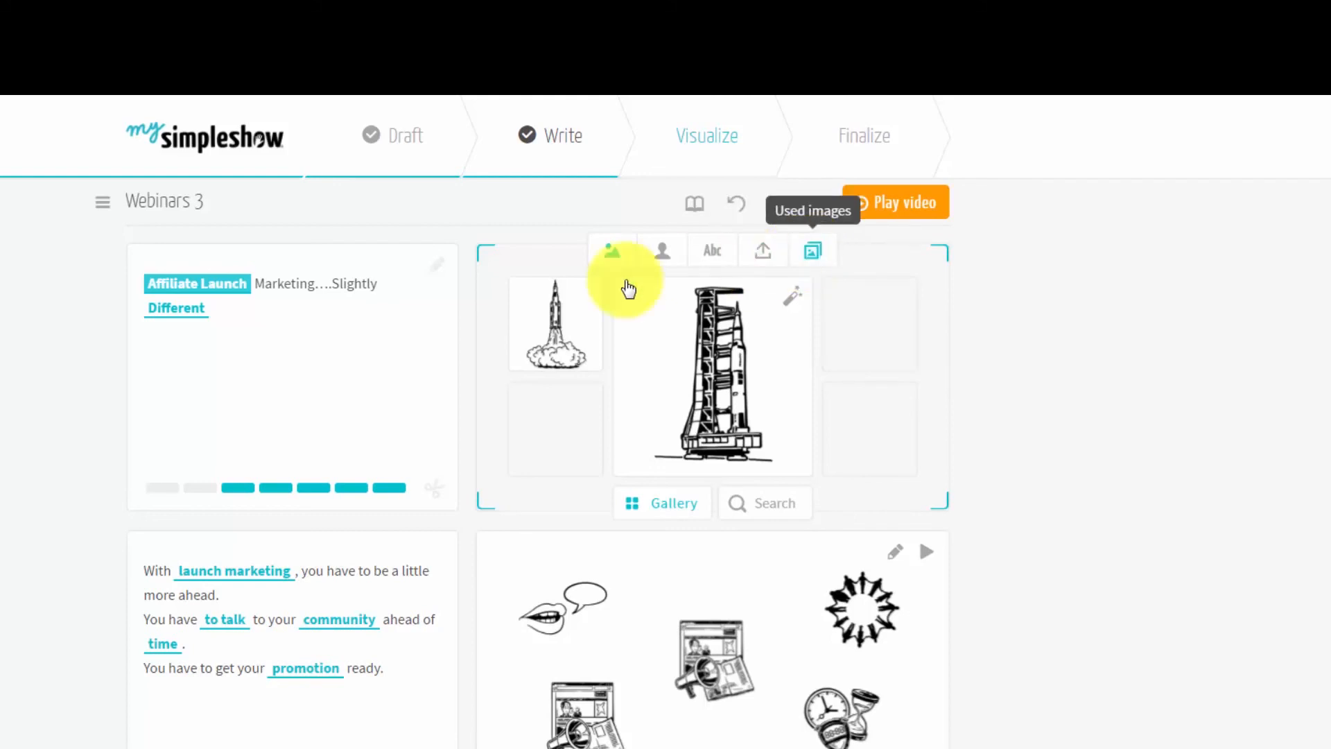
{"action": "left_click", "coordinate": [551, 336]}
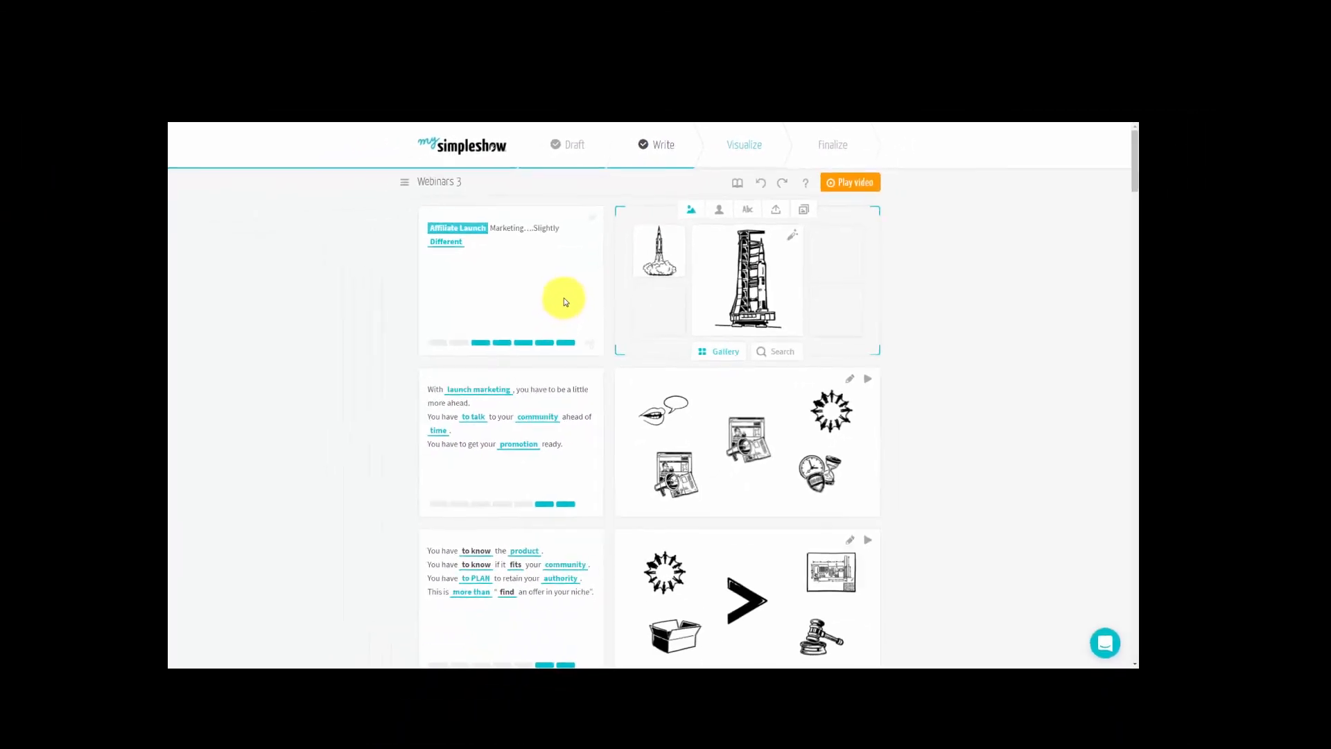
{"action": "left_click", "coordinate": [584, 289]}
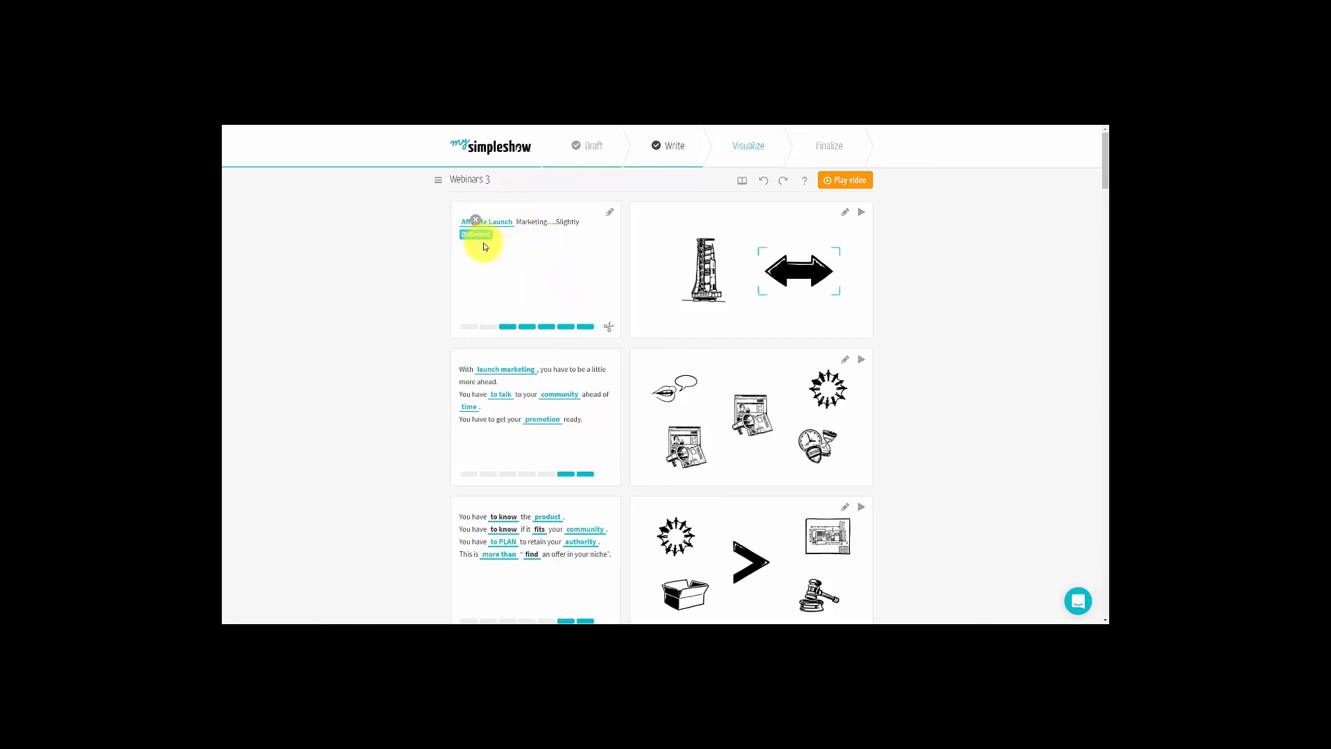
{"action": "left_click", "coordinate": [705, 268]}
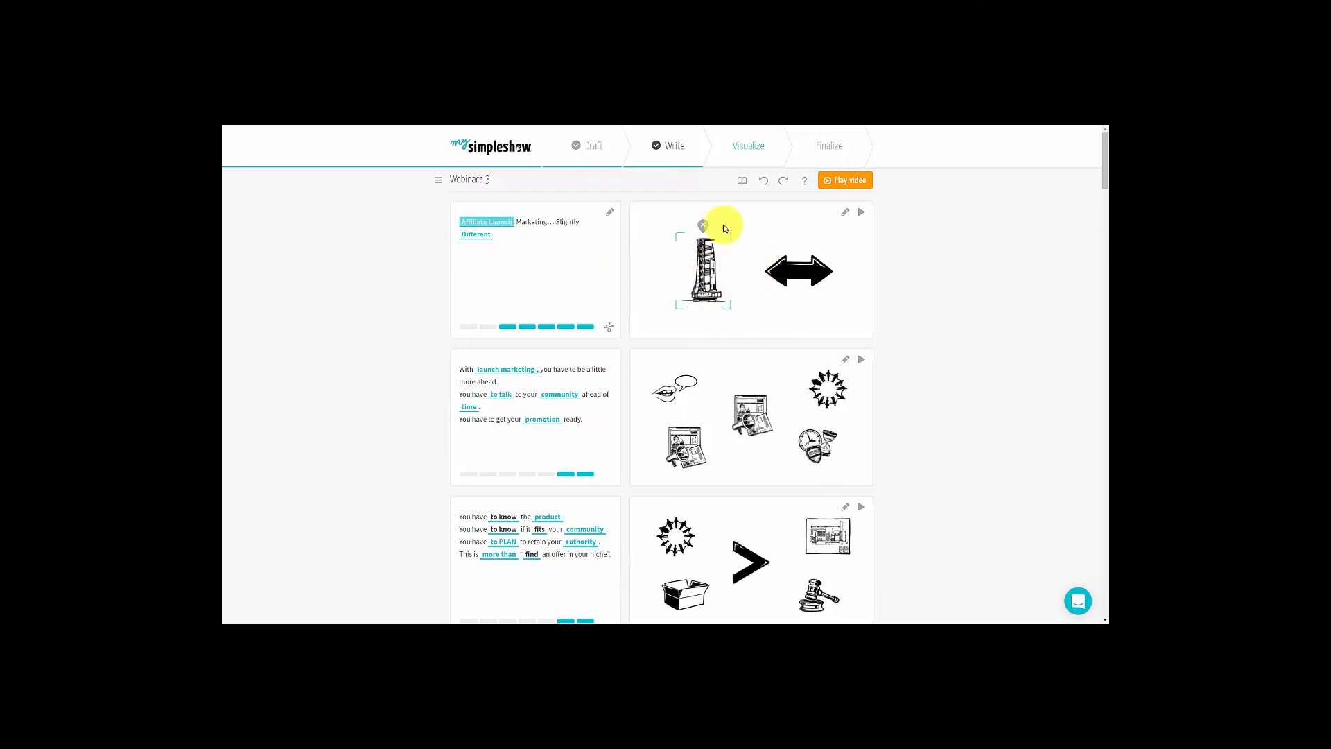
{"action": "left_click", "coordinate": [731, 323]}
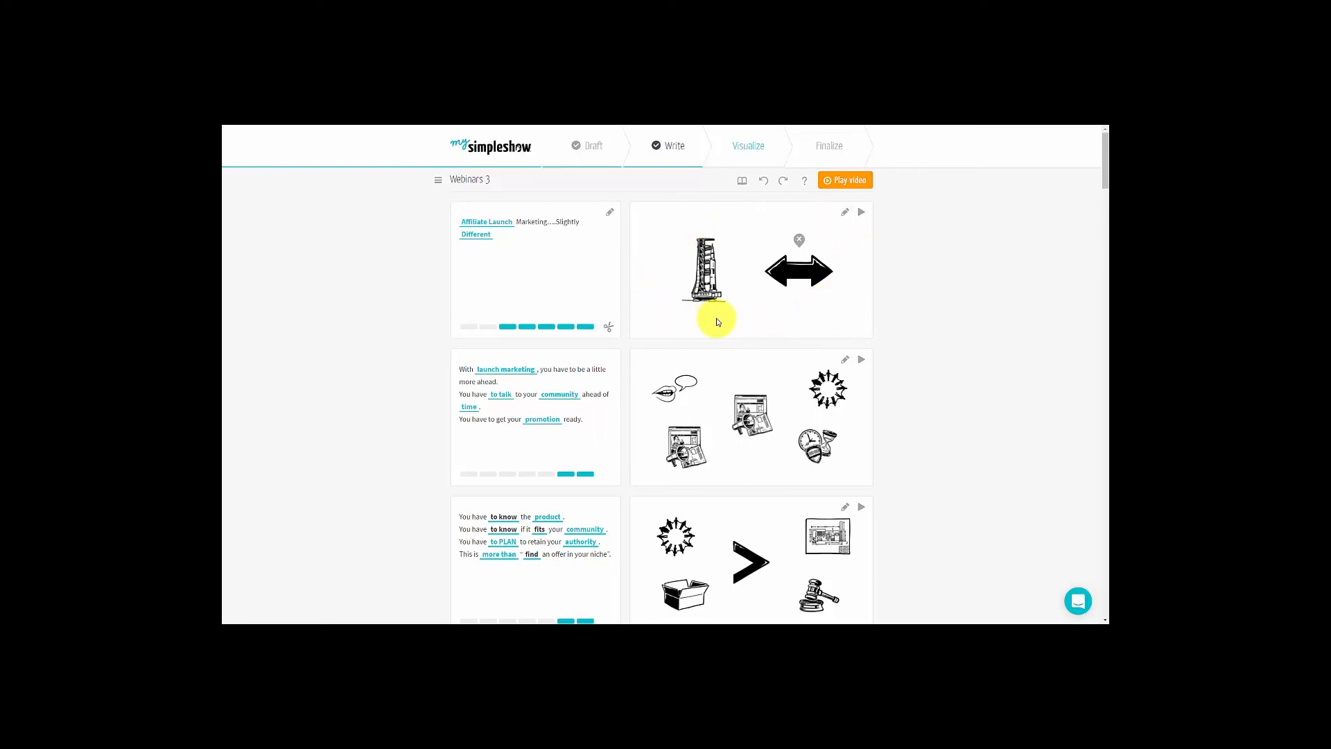
Accept the suggested visuals and the mysimpleshow closing frame, and continue to the audio selection stage
{"action": "scroll", "coordinate": [718, 326], "scroll_direction": "down", "scroll_amount": 20}
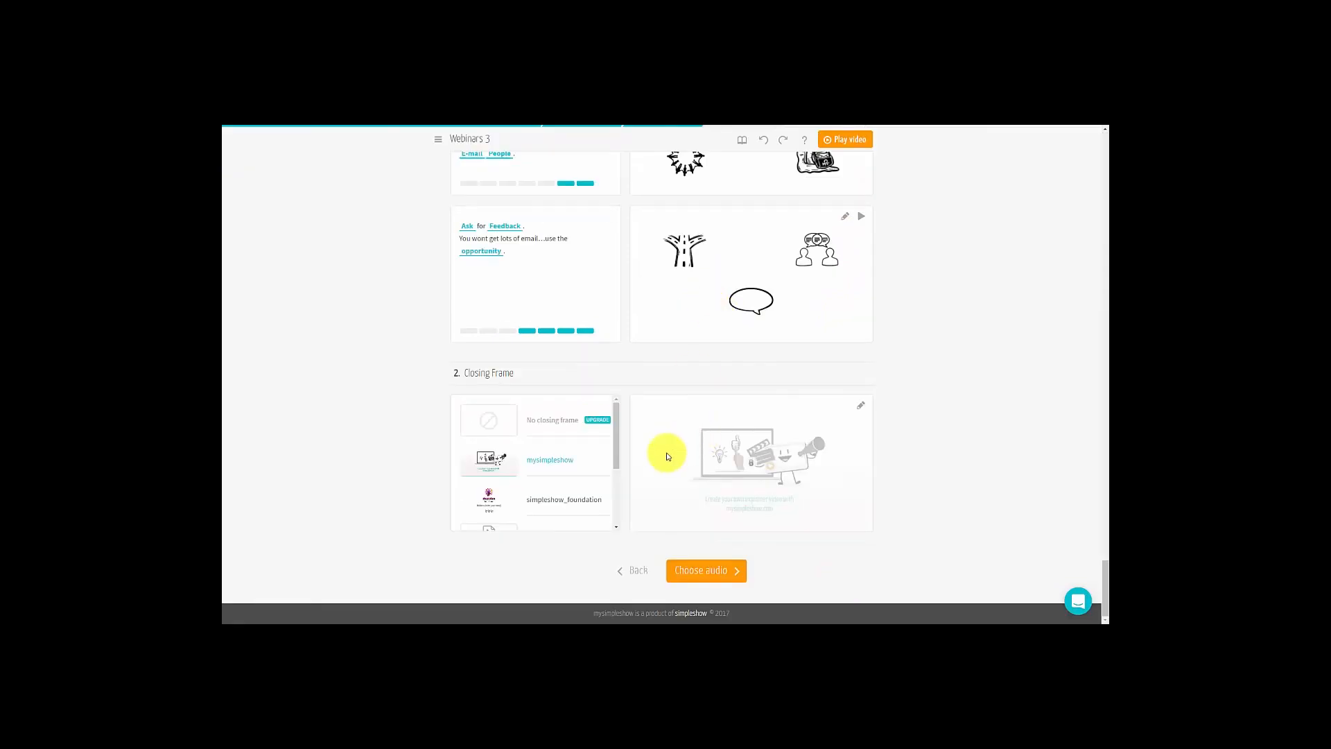
{"action": "left_click", "coordinate": [710, 576]}
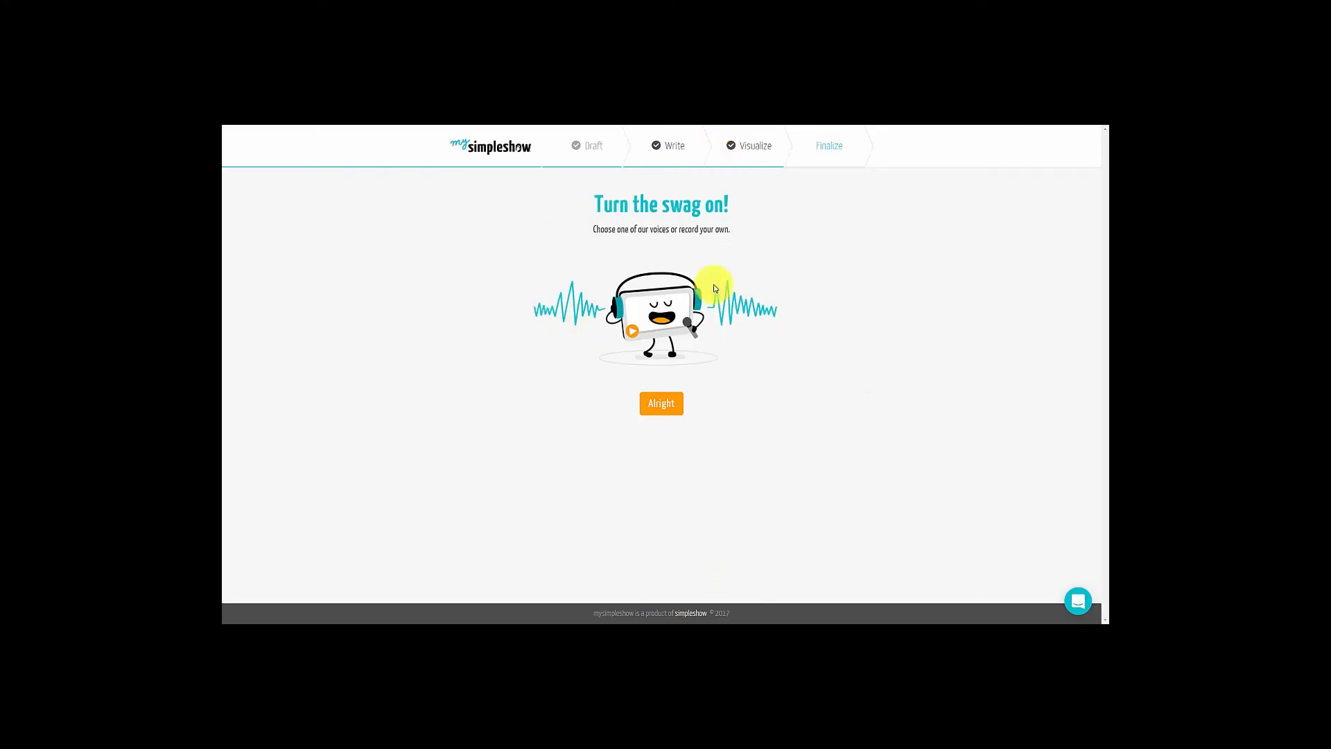